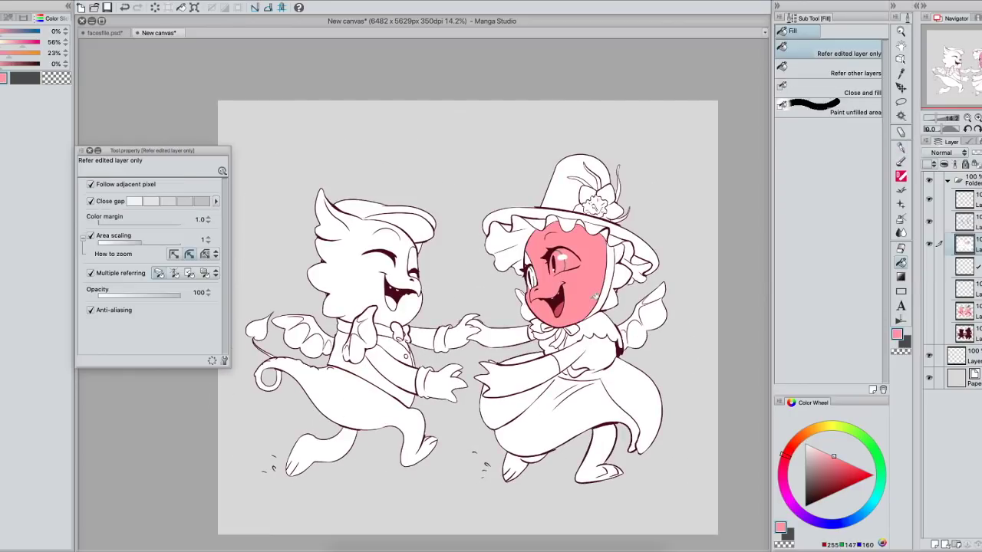
Step: Fill the left dragon's head and hands and the right dragon's arms and legs with pink
click(428, 323)
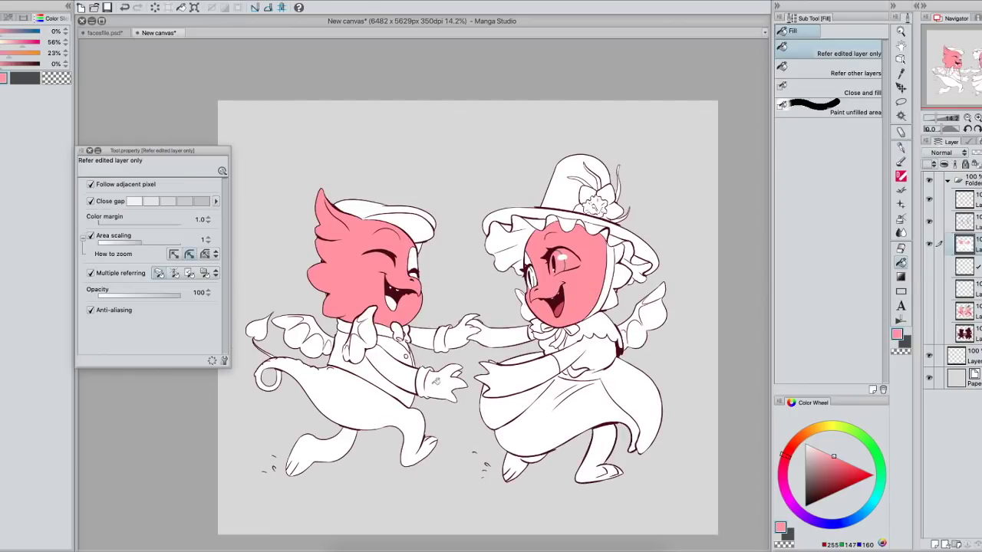
click(436, 380)
click(460, 335)
click(524, 339)
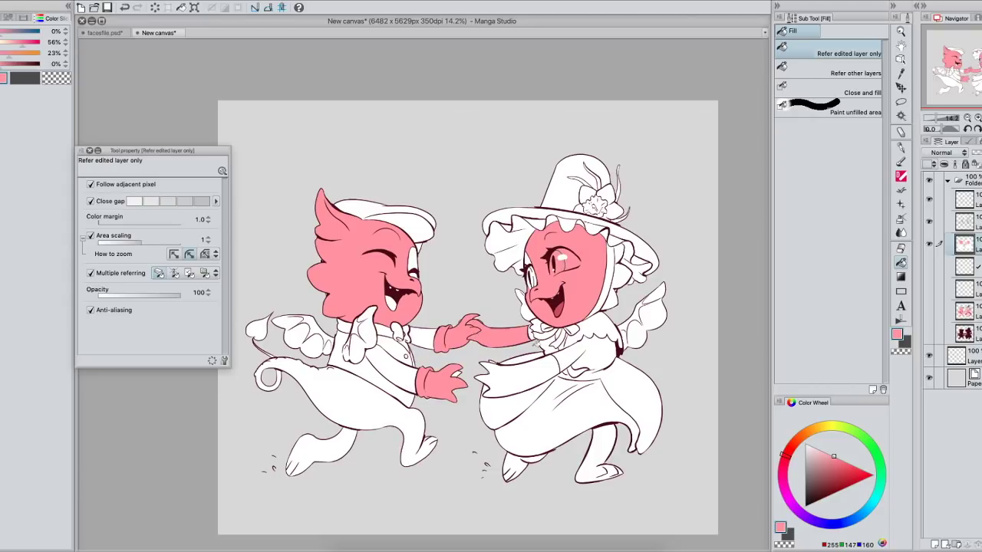
click(533, 366)
click(599, 444)
click(524, 456)
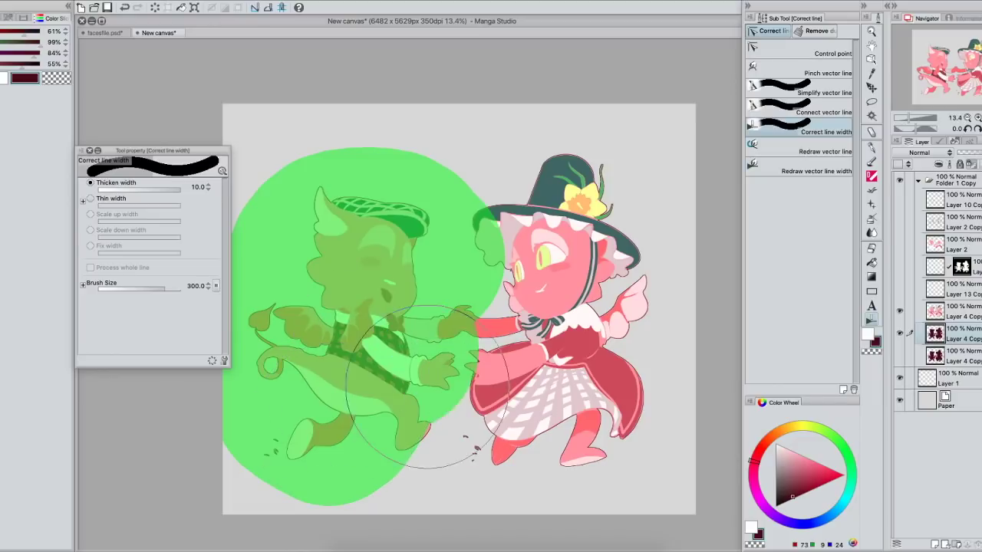
Step: Thicken the vector lines across both dragons with Correct line width, using a width of 10 and brush size 300
mouse_move(414, 414)
mouse_down()
mouse_move(613, 429)
mouse_move(507, 172)
mouse_move(495, 322)
mouse_up()
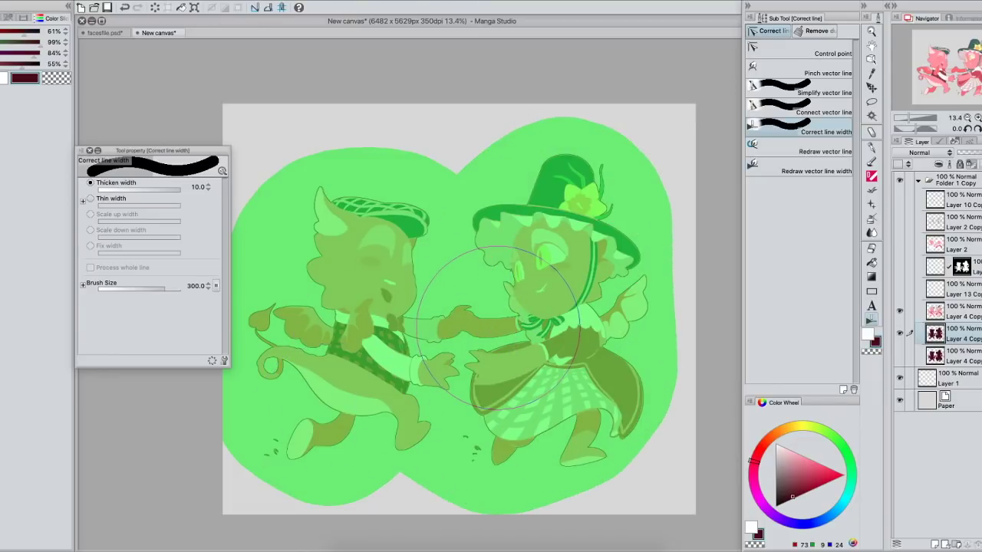
mouse_move(497, 299)
mouse_down()
mouse_move(501, 285)
mouse_move(594, 209)
mouse_move(613, 460)
mouse_up()
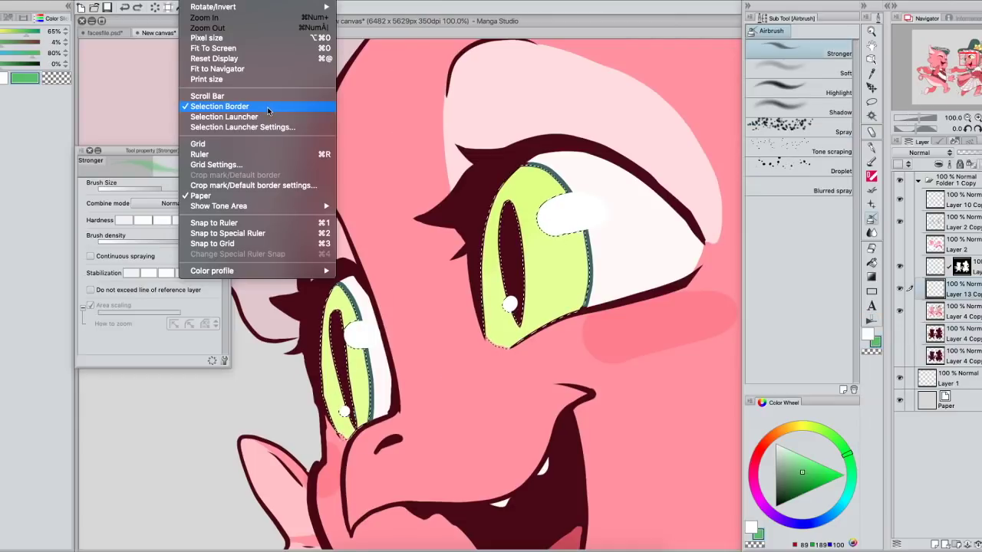
Step: Hide the selection border and airbrush green shading over both of the right dragon's irises with the Stronger airbrush at size 200
click(266, 107)
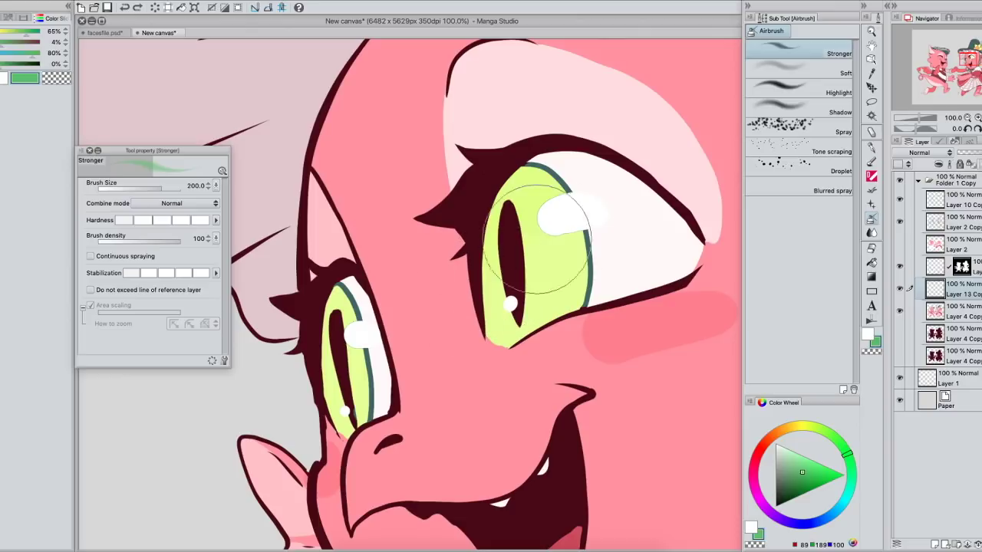
mouse_move(439, 261)
mouse_down()
mouse_move(470, 223)
mouse_move(566, 157)
mouse_up()
drag(391, 264, 277, 351)
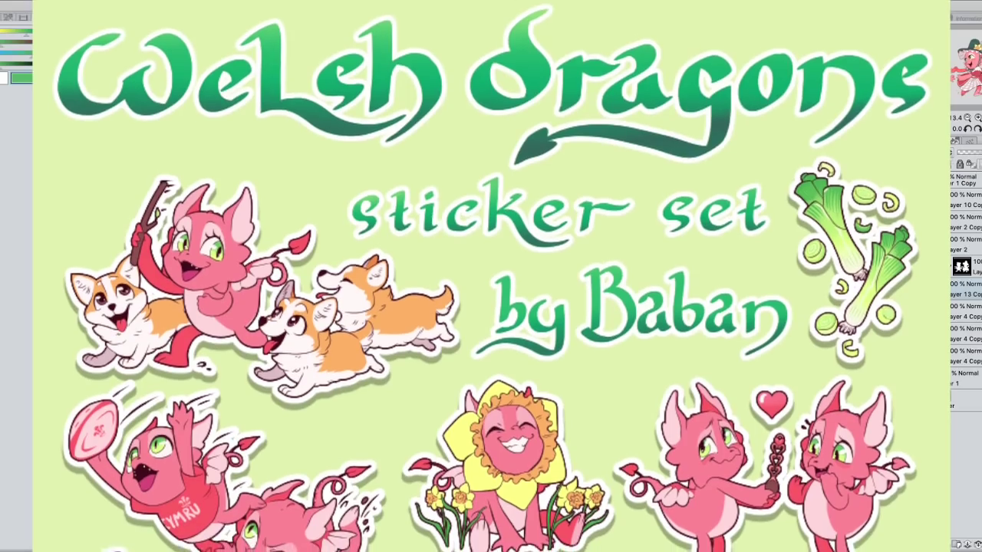
Step: Look over the Welsh dragons sticker set sheet down to the harp, umbrella and dancing dragon stickers
scroll(491, 276, down, 5)
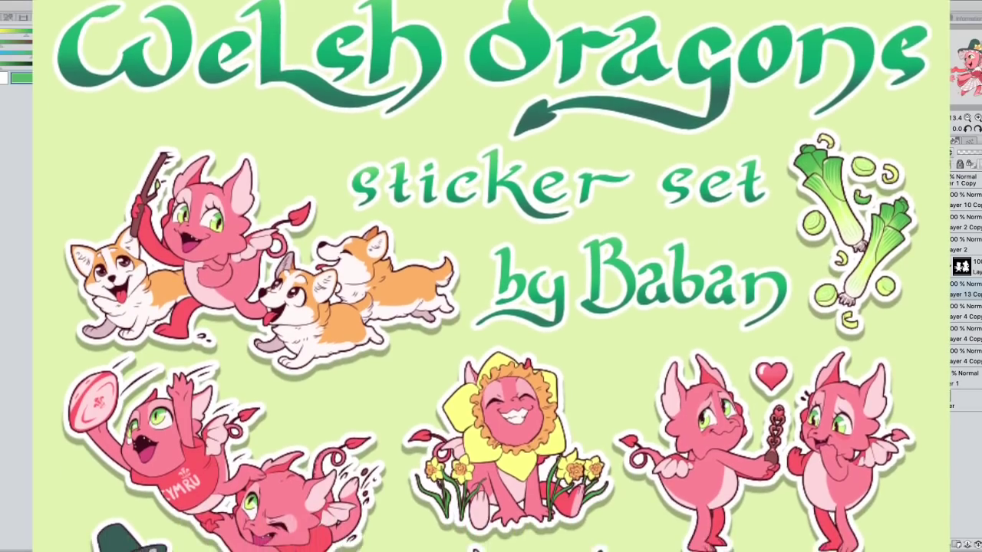
scroll(491, 276, down, 5)
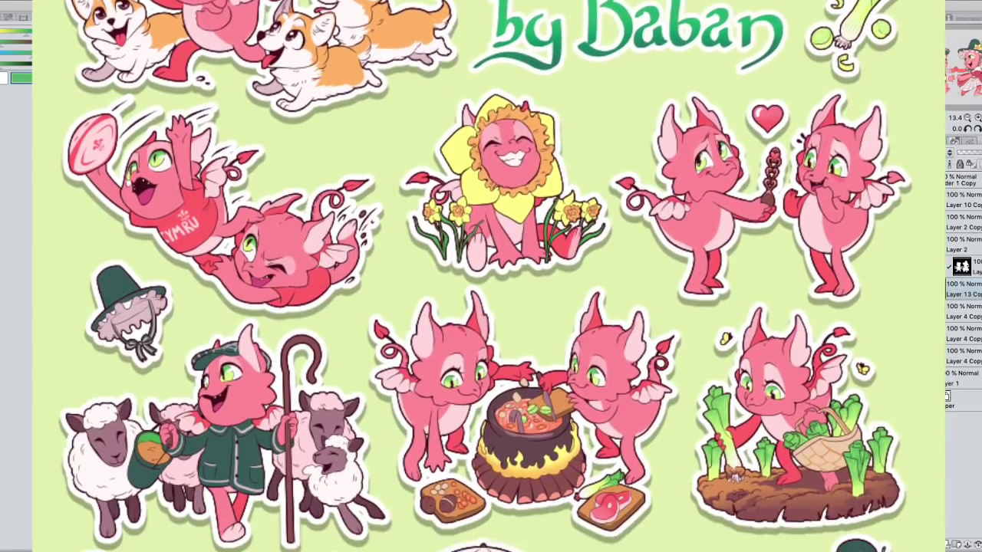
scroll(491, 276, down, 5)
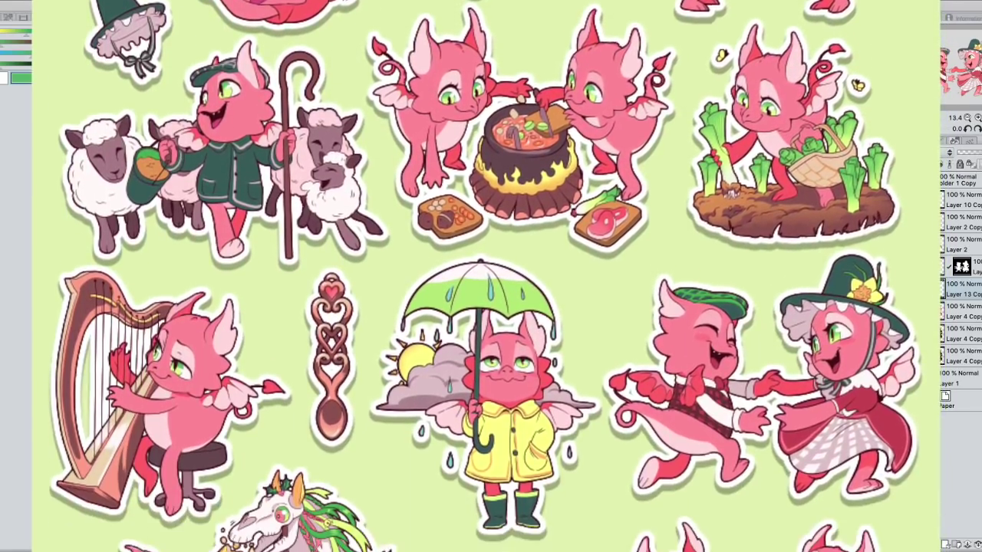
scroll(491, 276, down, 5)
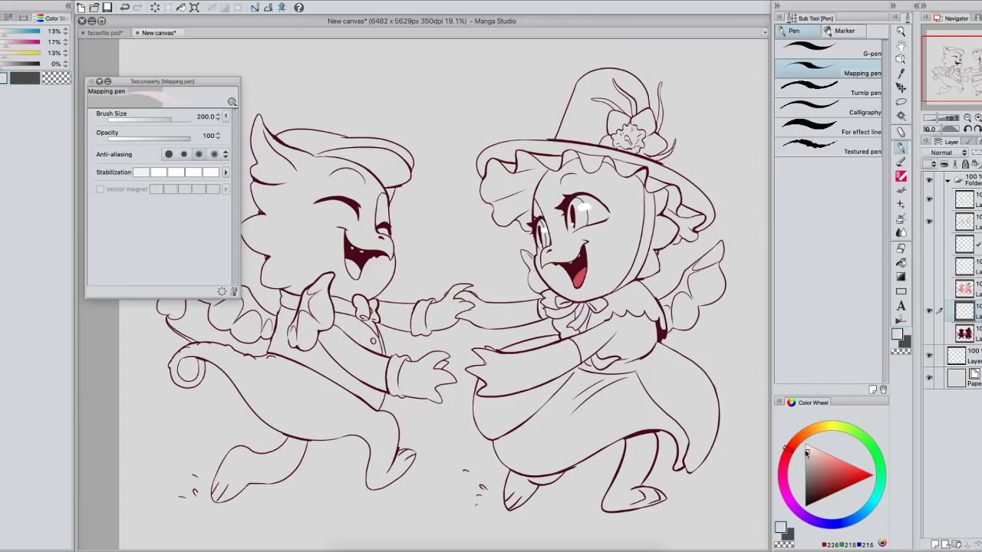
Step: Set the drawing colour to near-white, RGB 253, 253, 253
drag(805, 454, 800, 442)
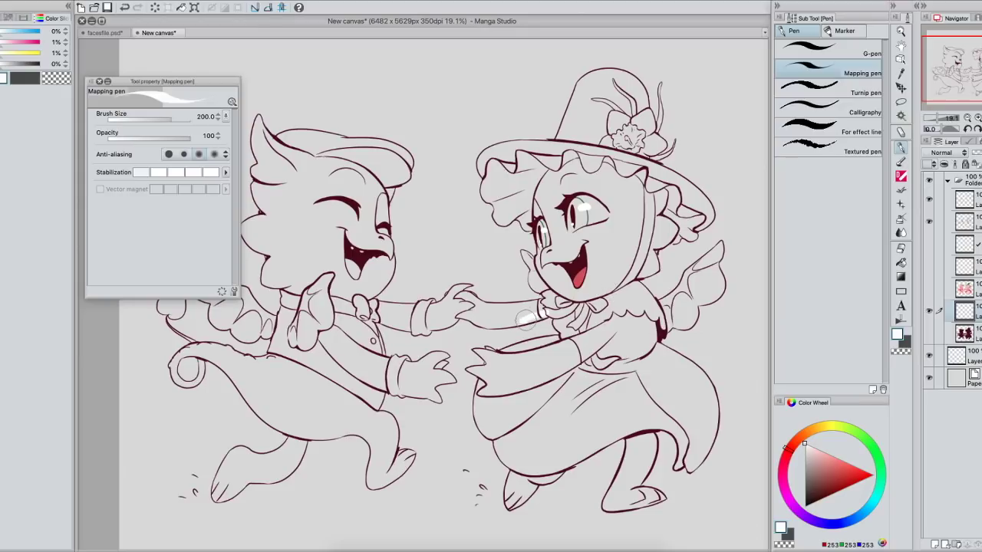
Step: Try painting the right dragon's arm and ear white by hand with the Mapping pen at size 200, and clear the strokes
mouse_move(541, 314)
mouse_down()
mouse_move(508, 319)
mouse_move(517, 315)
mouse_move(505, 305)
mouse_move(472, 295)
mouse_move(484, 306)
mouse_move(534, 299)
mouse_up()
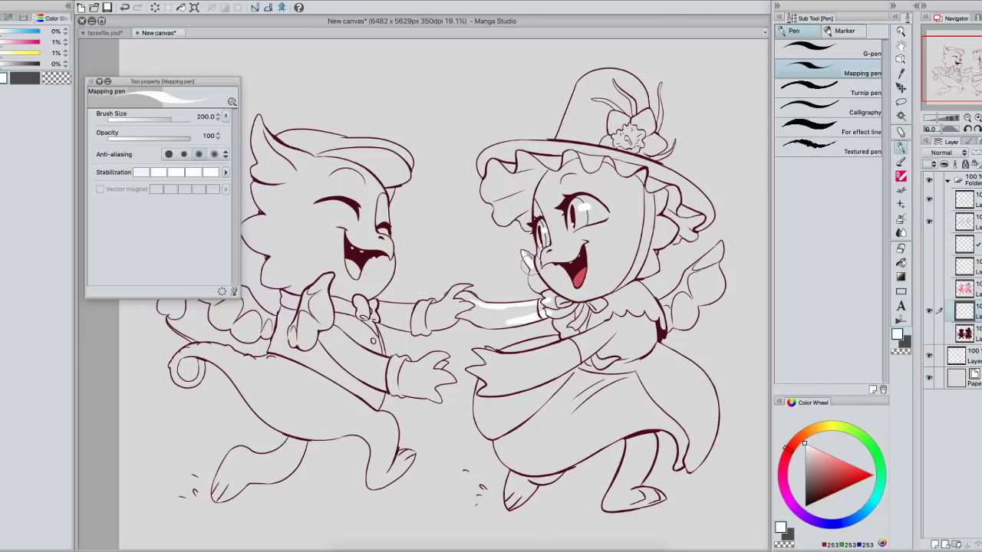
mouse_move(531, 270)
mouse_down()
mouse_move(559, 233)
mouse_move(593, 292)
mouse_move(617, 293)
mouse_up()
alt+click(580, 277)
mouse_move(590, 158)
mouse_down()
mouse_move(575, 156)
mouse_move(591, 170)
mouse_move(603, 158)
mouse_move(581, 159)
mouse_up()
mouse_move(658, 247)
mouse_down()
mouse_move(653, 257)
mouse_move(661, 246)
mouse_up()
alt+click(612, 265)
drag(560, 339, 502, 356)
click(154, 11)
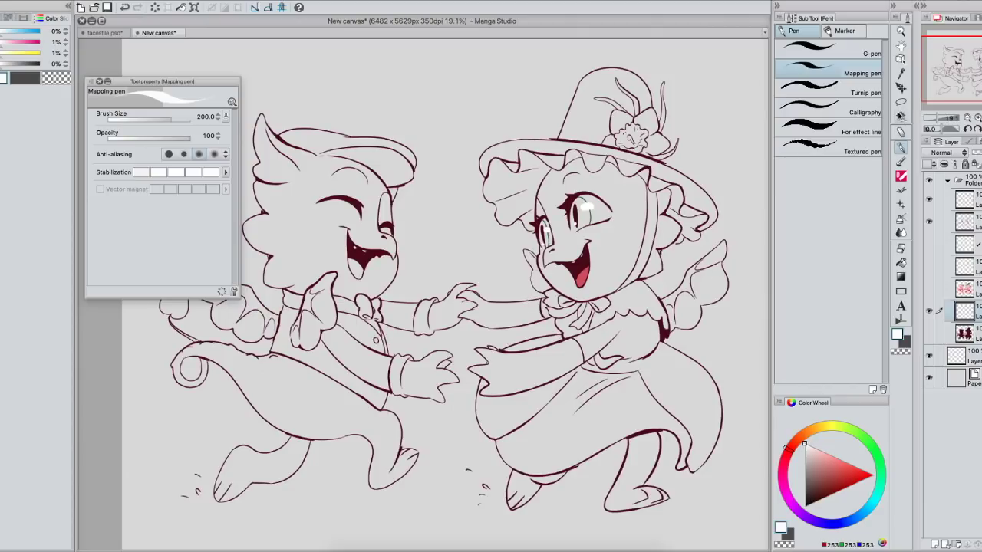
Step: Auto select the empty area around both dragons from the line art layer, with color margin 0.0 and area scaling 0
click(902, 116)
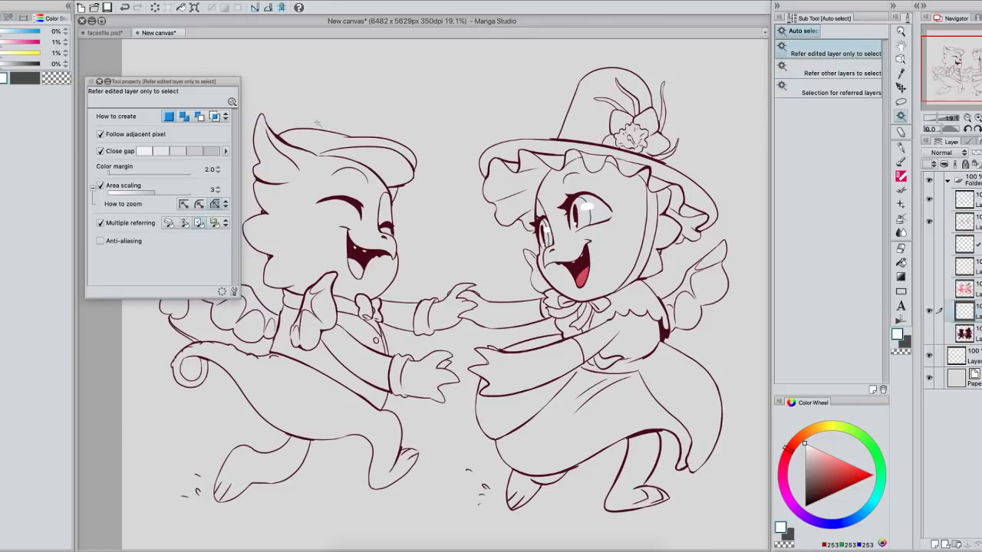
drag(228, 80, 219, 150)
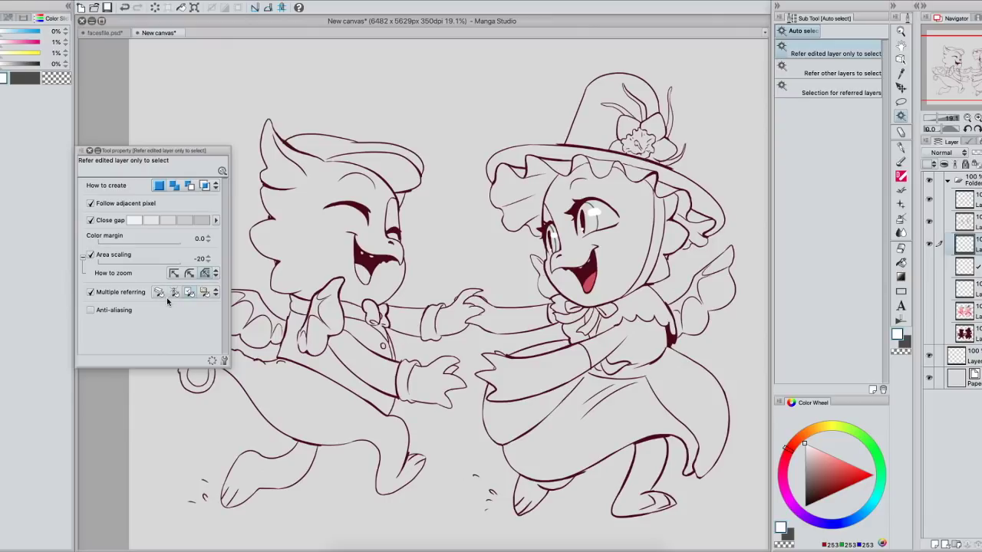
click(977, 224)
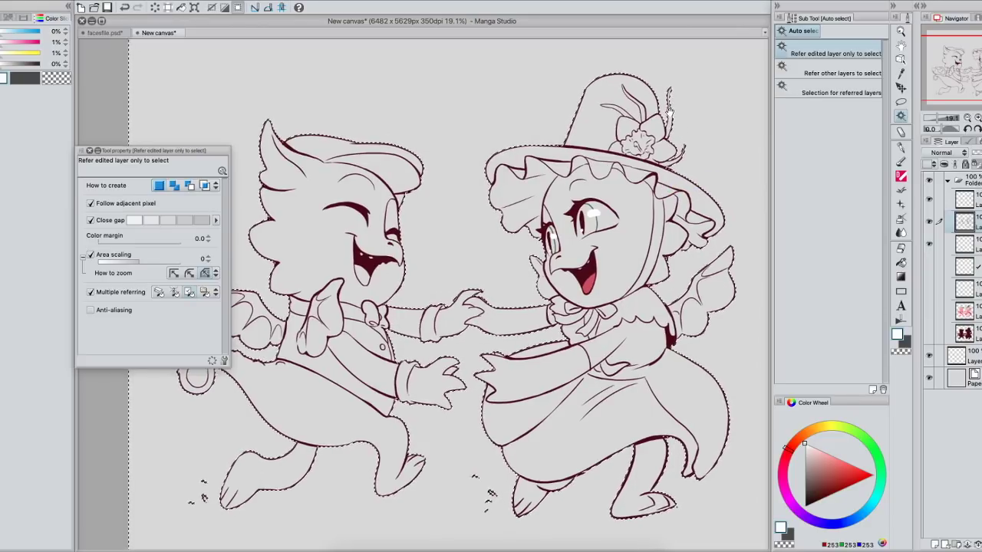
Step: Activate the empty layer directly beneath the line art and switch to the Mapping pen at brush size 1000
click(976, 118)
click(977, 117)
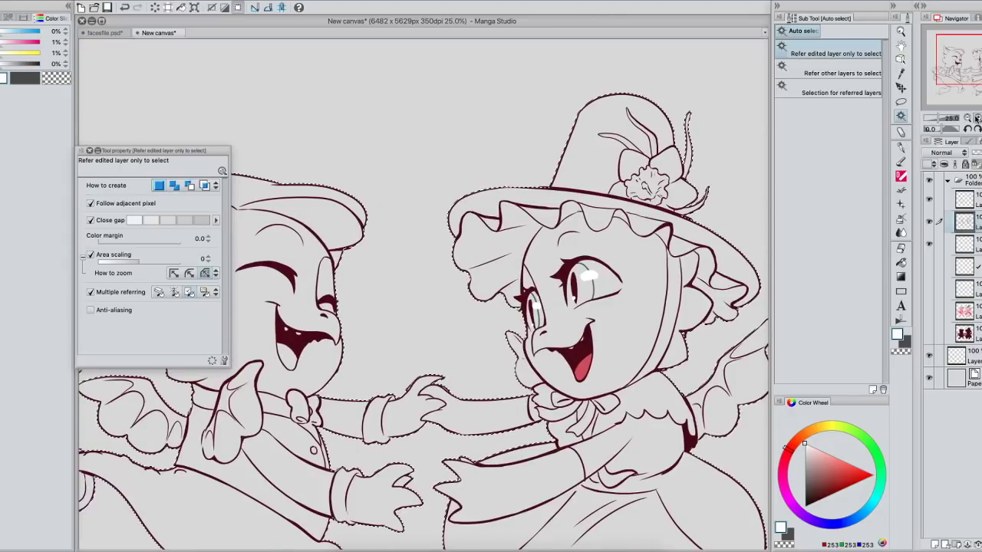
click(977, 118)
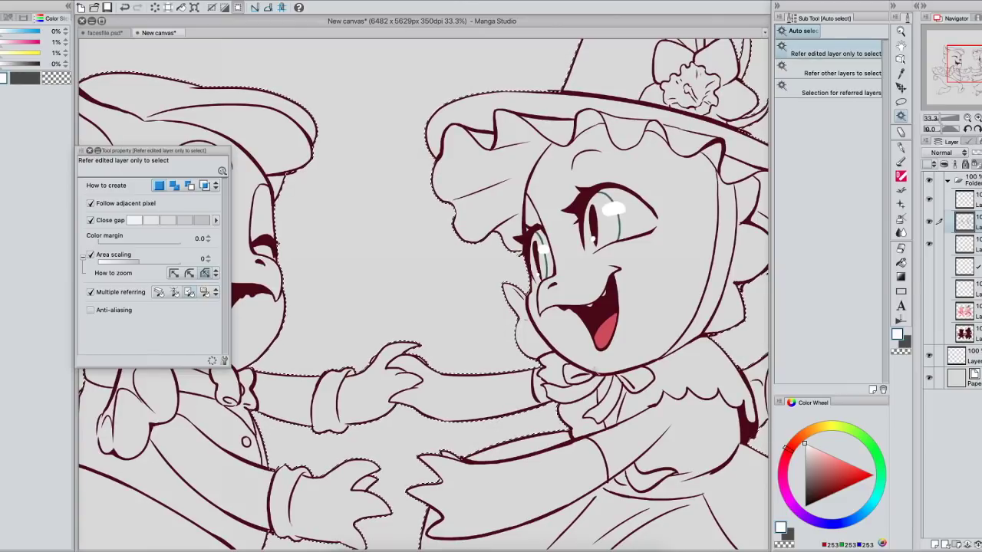
click(937, 119)
scroll(717, 274, down, 1)
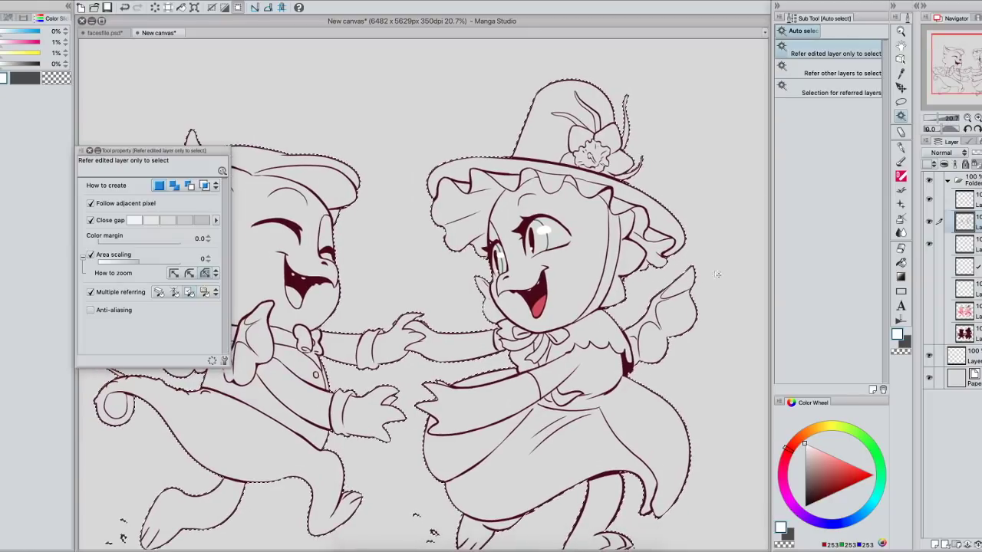
click(965, 243)
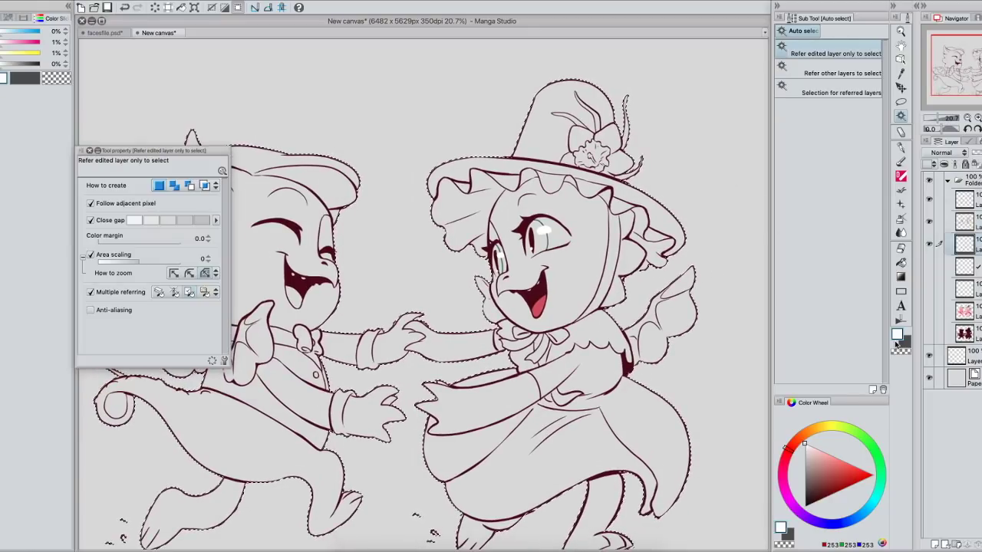
click(901, 147)
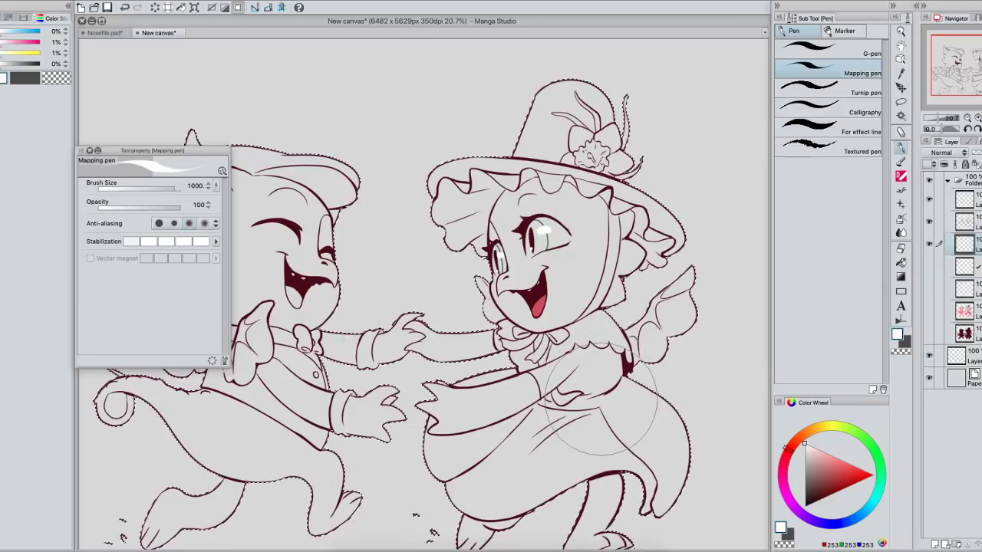
Step: Try painting white around the dragons inside the current selection, and undo the strokes
mouse_move(603, 409)
mouse_down()
mouse_move(648, 314)
mouse_move(648, 223)
mouse_move(583, 100)
mouse_move(446, 246)
mouse_move(445, 344)
mouse_up()
mouse_move(345, 491)
mouse_down()
mouse_move(448, 487)
mouse_move(522, 356)
mouse_up()
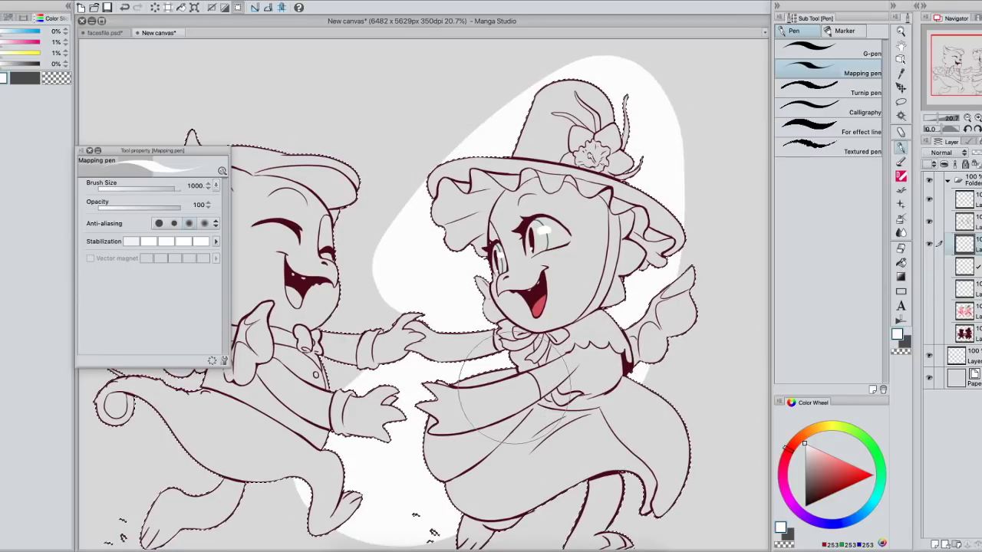
mouse_move(643, 234)
mouse_down()
mouse_move(697, 110)
mouse_move(368, 188)
mouse_up()
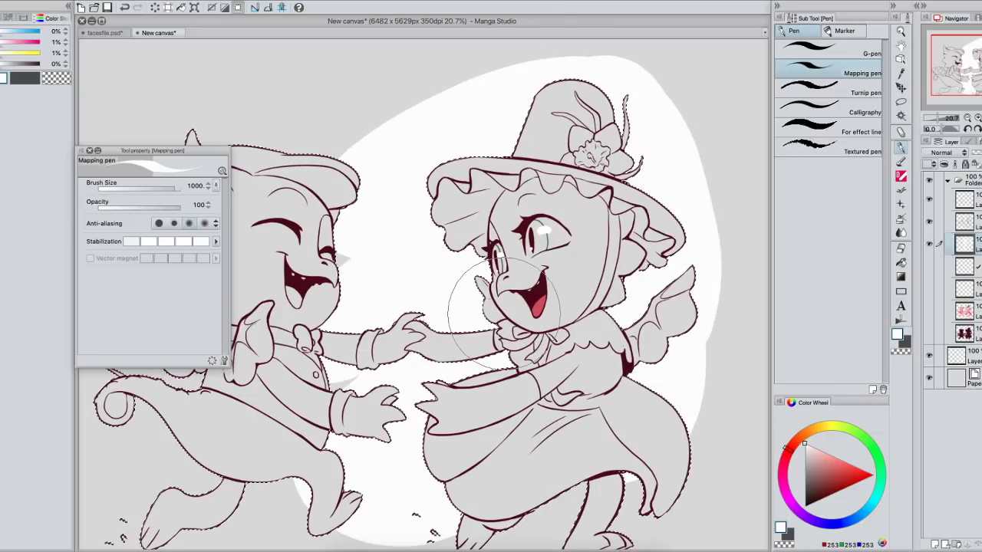
key(super+z)
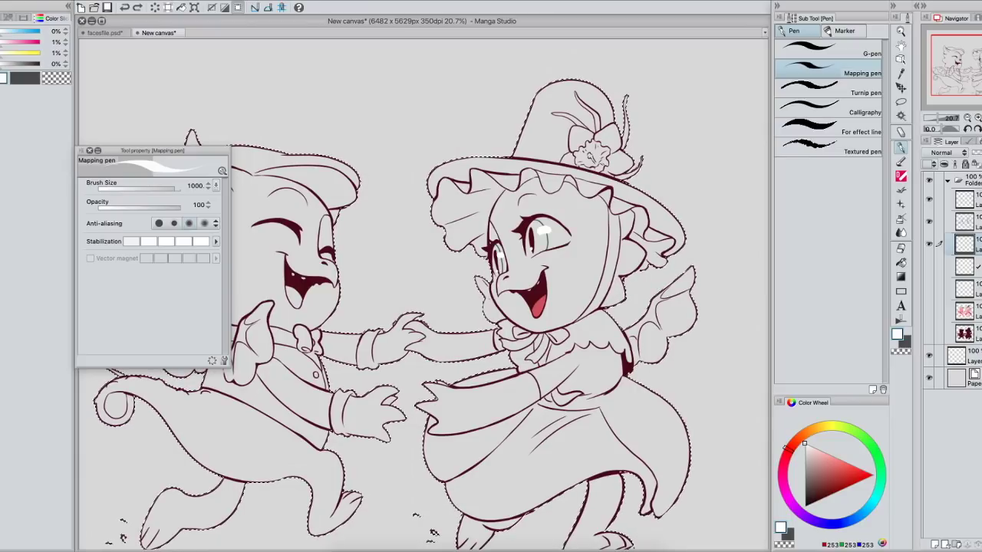
Step: Invert the selected area so it covers both dragons instead of the background
click(190, 0)
mouse_move(151, 0)
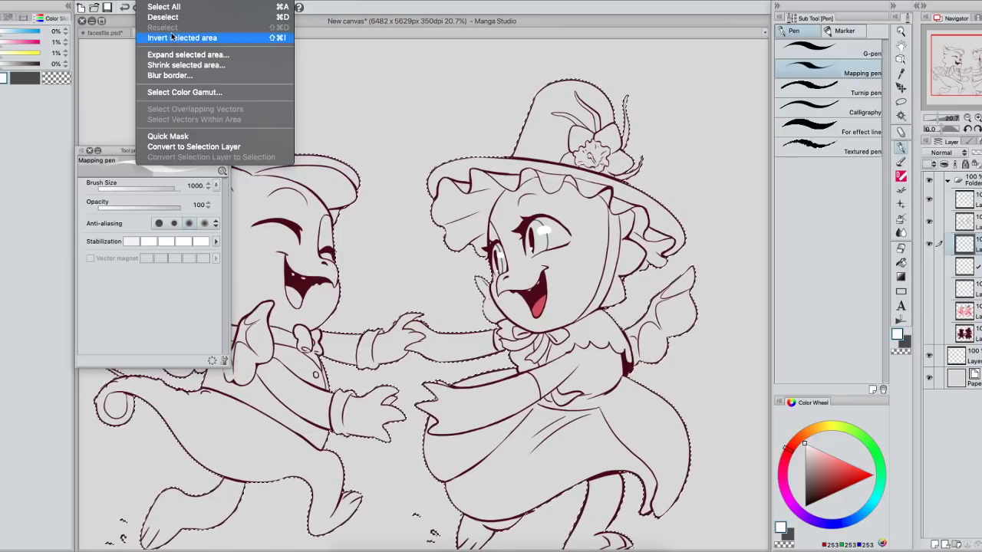
click(276, 39)
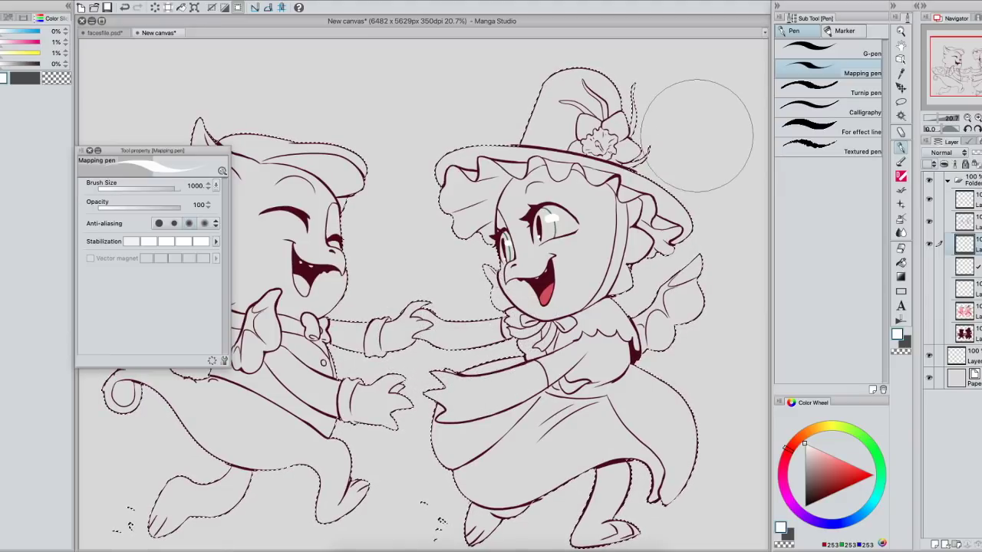
Step: Paint both dragons solid near-white inside the selection with the size 1000 Mapping pen, and deselect
mouse_move(687, 178)
mouse_down()
mouse_move(548, 204)
mouse_move(675, 122)
mouse_move(552, 181)
mouse_move(353, 498)
mouse_up()
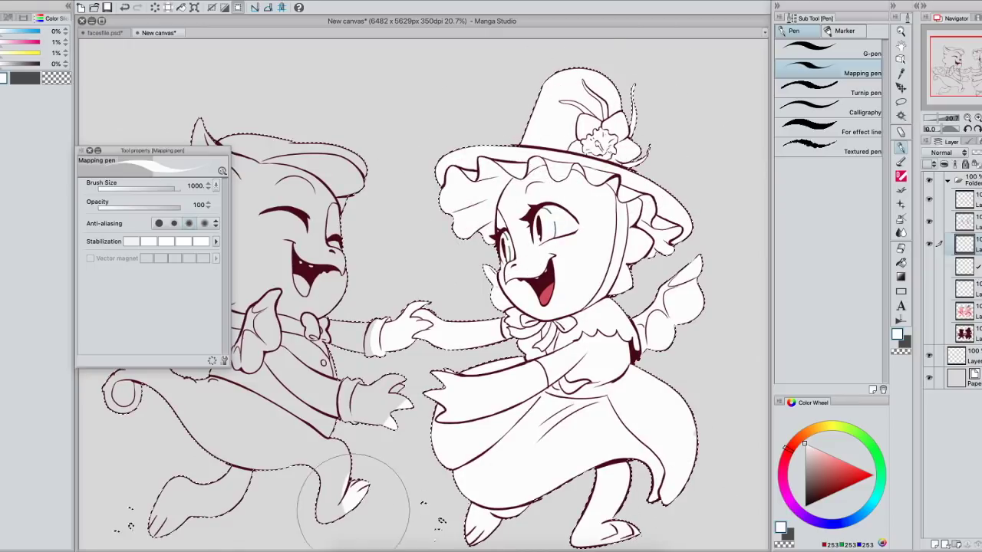
mouse_move(134, 494)
mouse_down()
mouse_move(123, 434)
mouse_move(181, 486)
mouse_move(249, 475)
mouse_move(284, 496)
mouse_up()
mouse_move(491, 374)
mouse_down()
mouse_move(589, 342)
mouse_move(627, 345)
mouse_up()
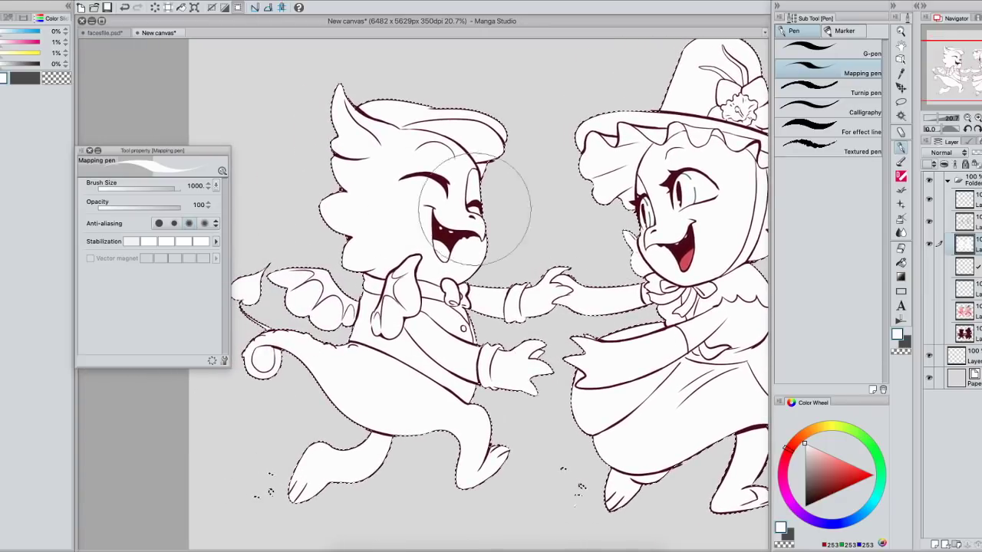
drag(441, 360, 489, 351)
mouse_move(763, 257)
mouse_down()
mouse_move(574, 297)
mouse_move(588, 310)
mouse_move(581, 314)
mouse_up()
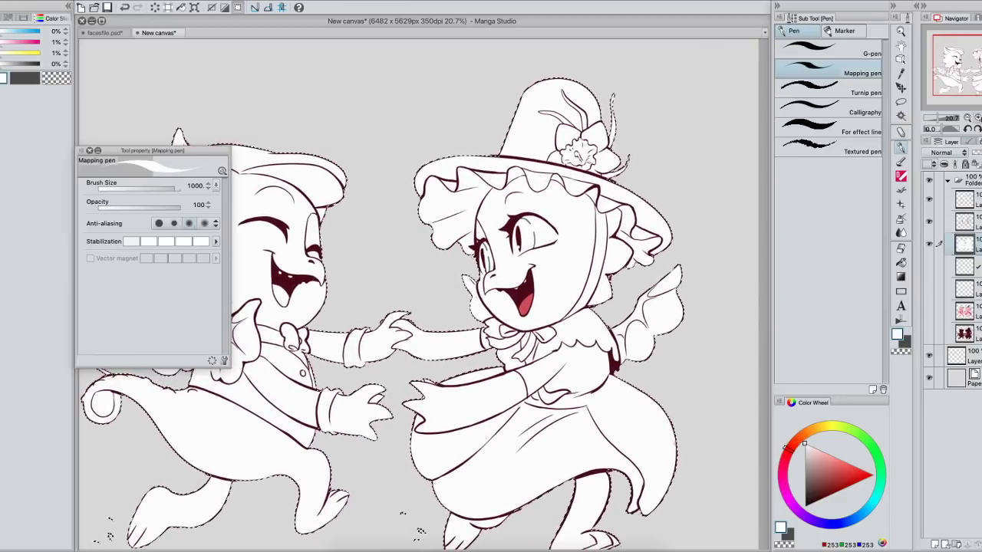
key(super+plus)
key(super+d)
Step: Examine the edge of the white fill along the right dragon's outstretched arm at 400% zoom
key(super+plus)
key(super+plus)
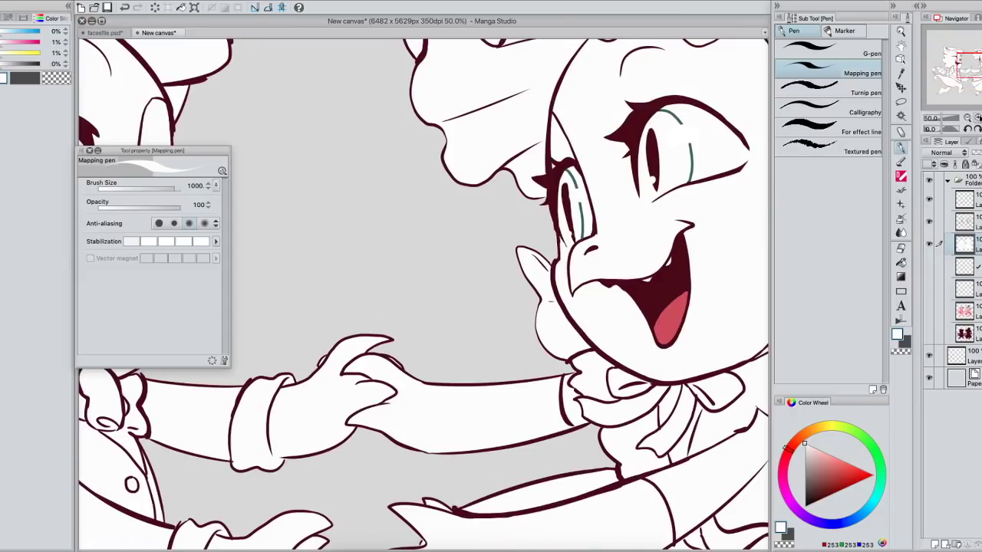
key(super+plus)
key(super+plus)
drag(686, 351, 606, 213)
key(super+plus)
key(super+plus)
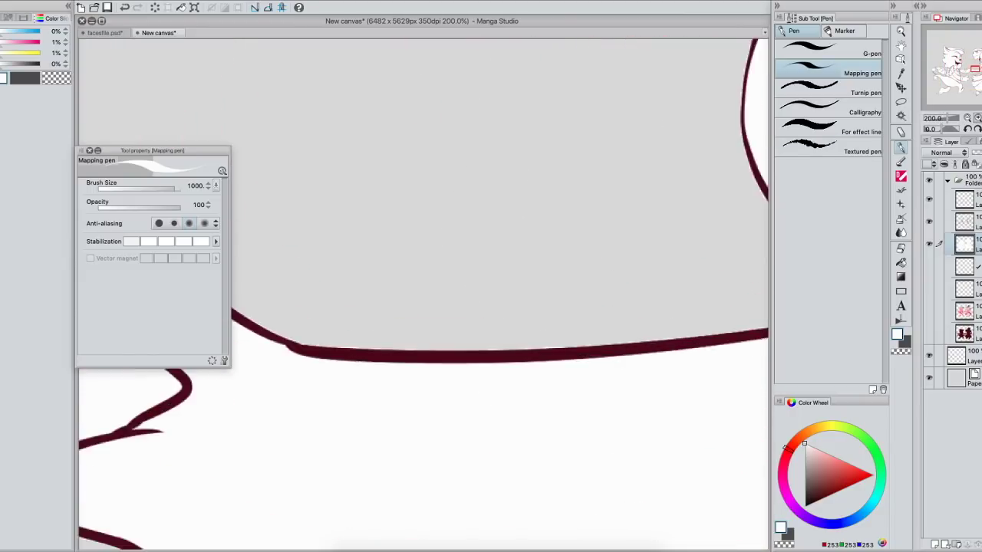
mouse_move(618, 375)
mouse_down()
mouse_move(478, 276)
mouse_move(578, 289)
mouse_move(514, 312)
mouse_up()
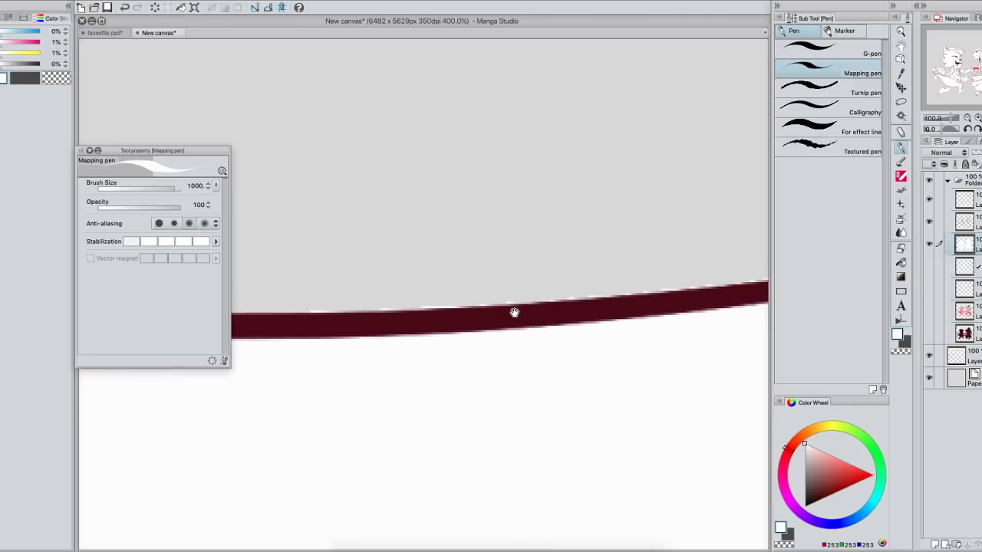
drag(680, 307, 645, 332)
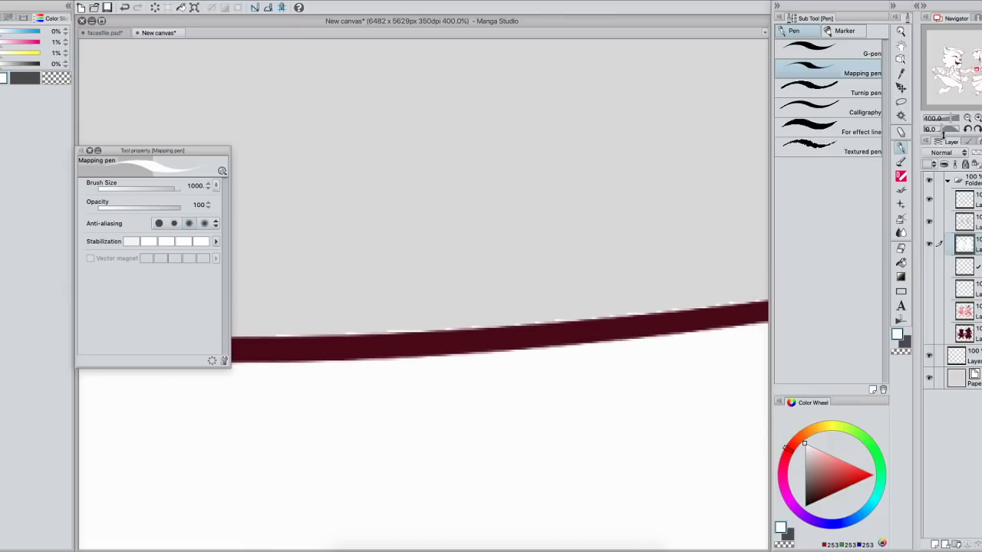
Step: Toggle the line art layer's visibility to check the fill edge beneath the outline, leaving that layer shown and active
click(929, 222)
click(928, 223)
click(926, 223)
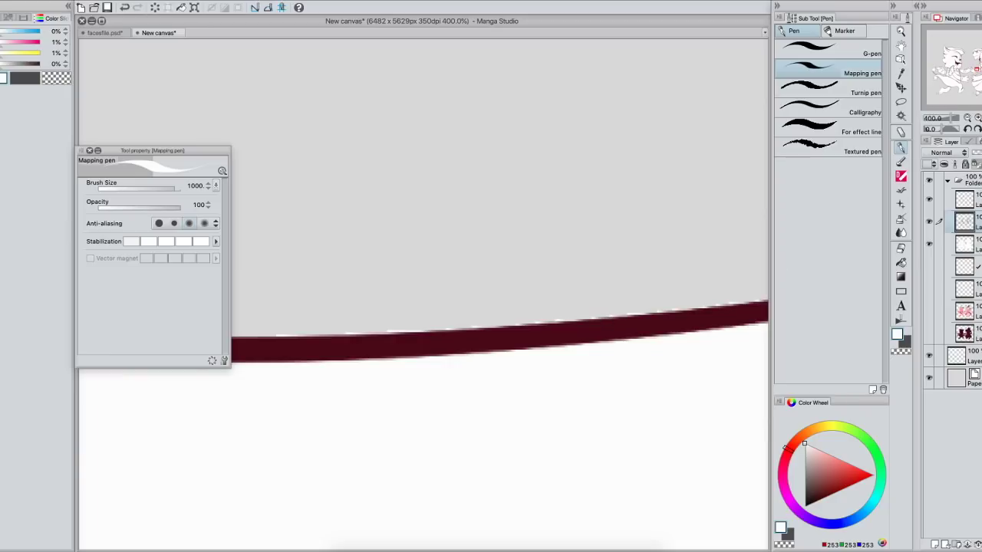
Step: Fade the line art layer to 20% opacity and examine the white fill's edge along the right dragon's arm and outlines
drag(981, 153, 978, 152)
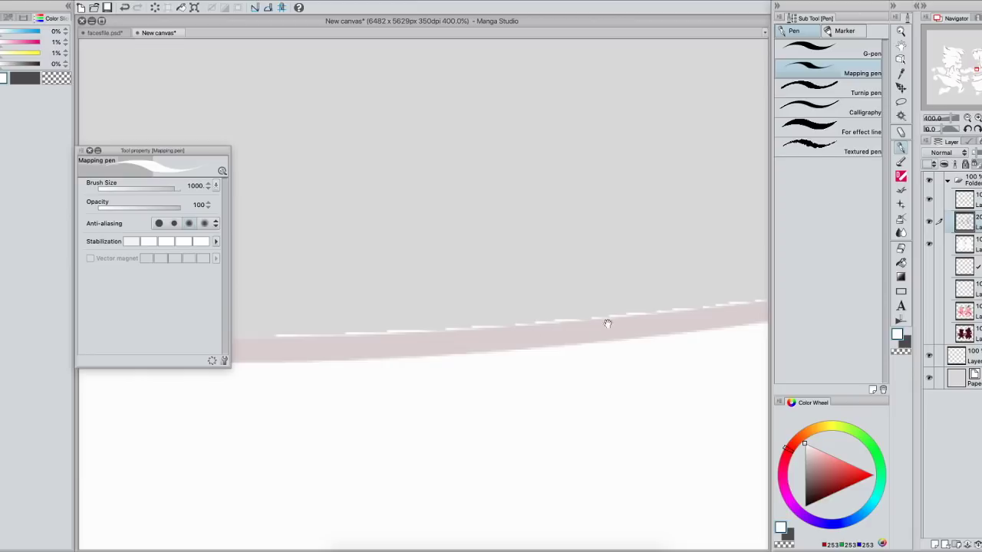
scroll(499, 295, right, 10)
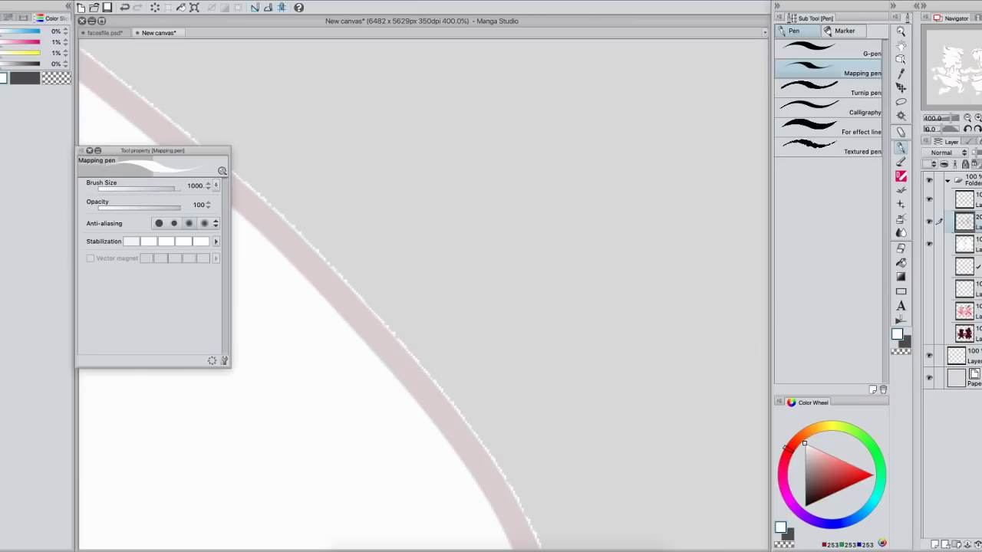
scroll(499, 294, down, 10)
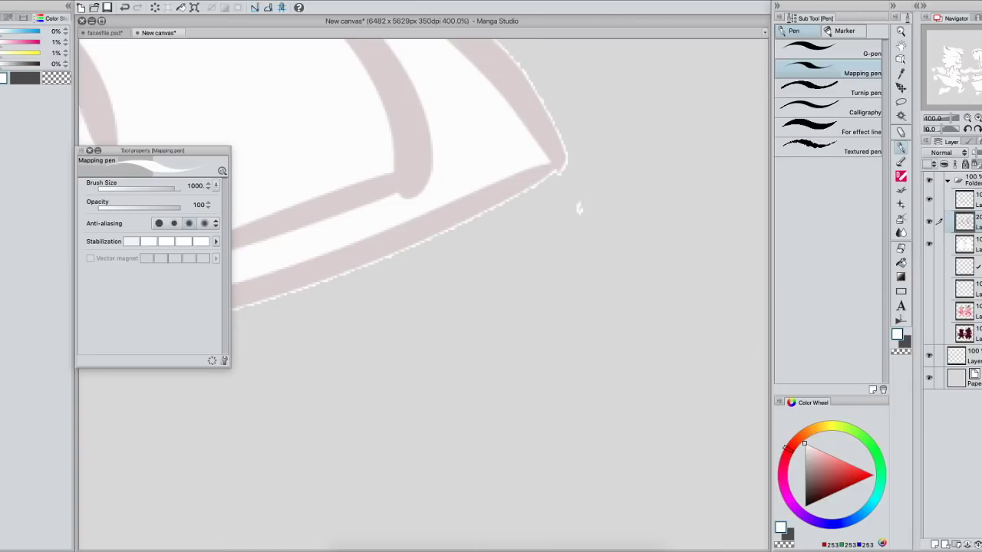
drag(593, 267, 732, 449)
drag(579, 445, 699, 530)
drag(605, 412, 611, 483)
drag(593, 335, 611, 399)
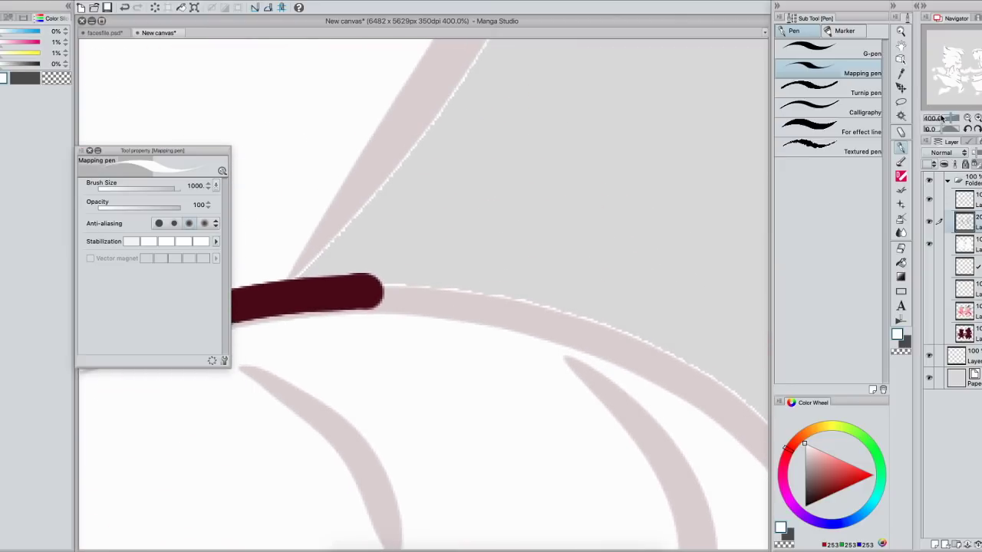
drag(668, 343, 722, 404)
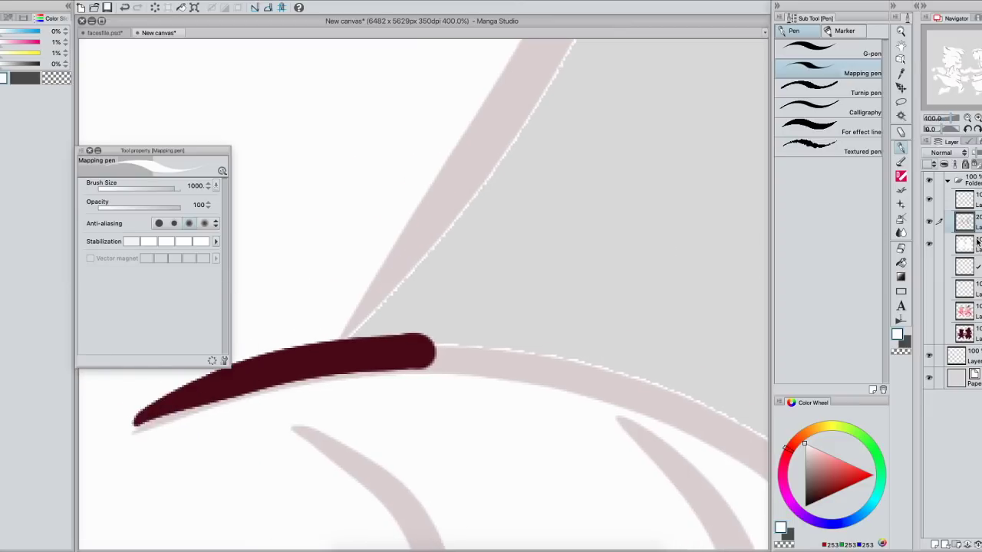
Step: On the fill layer, try erasing the white fringe beside an outline using the Mapping pen with transparent colour at size 40
click(899, 351)
key(bracketleft)
key(bracketleft)
key(bracketleft)
key(bracketleft)
key(bracketleft)
key(bracketleft)
key(bracketleft)
key(bracketleft)
key(bracketleft)
key(bracketleft)
key(bracketleft)
key(bracketleft)
key(bracketleft)
key(bracketleft)
key(bracketleft)
key(bracketleft)
key(bracketleft)
key(bracketleft)
drag(423, 274, 566, 49)
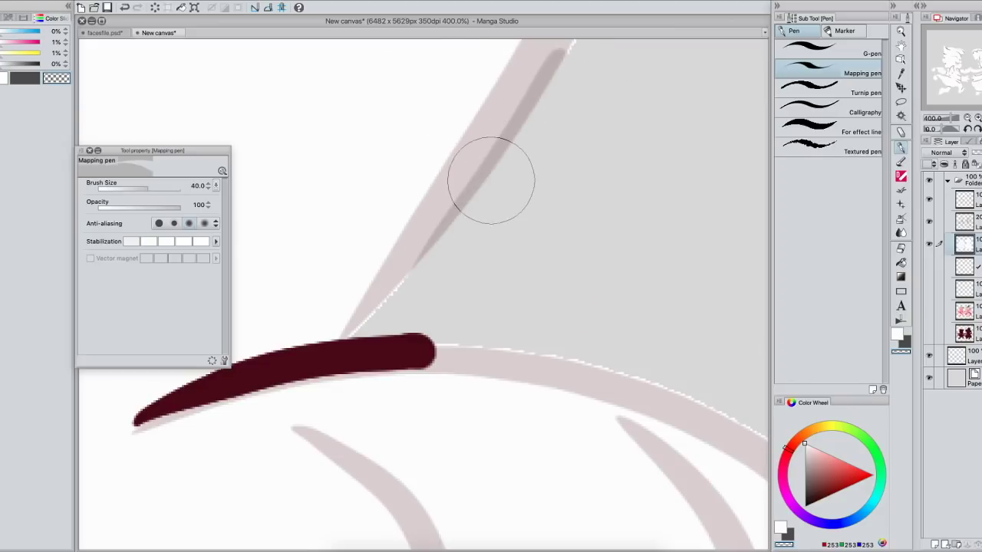
drag(509, 264, 540, 379)
key(super+z)
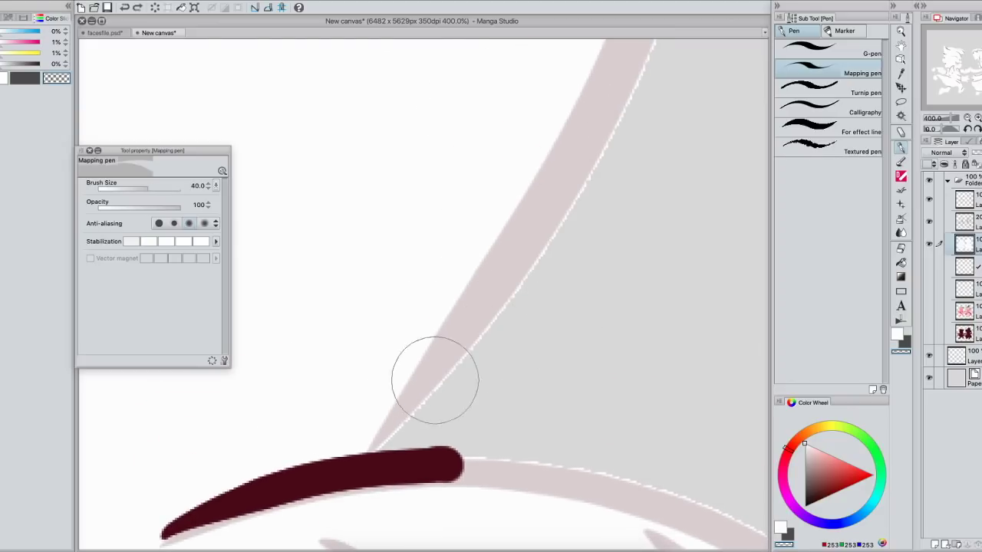
mouse_move(383, 428)
mouse_down()
mouse_move(478, 358)
mouse_move(547, 264)
mouse_move(658, 64)
mouse_up()
drag(566, 230, 472, 362)
Step: Restore the line art layer to full opacity and check the cleaned edge and both dragons
click(968, 222)
click(980, 152)
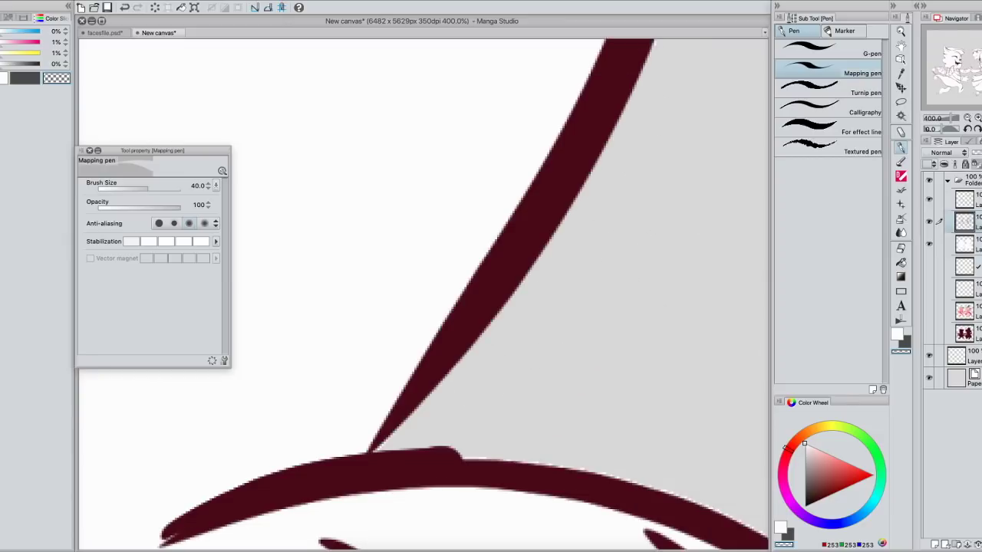
drag(652, 270, 723, 373)
click(937, 119)
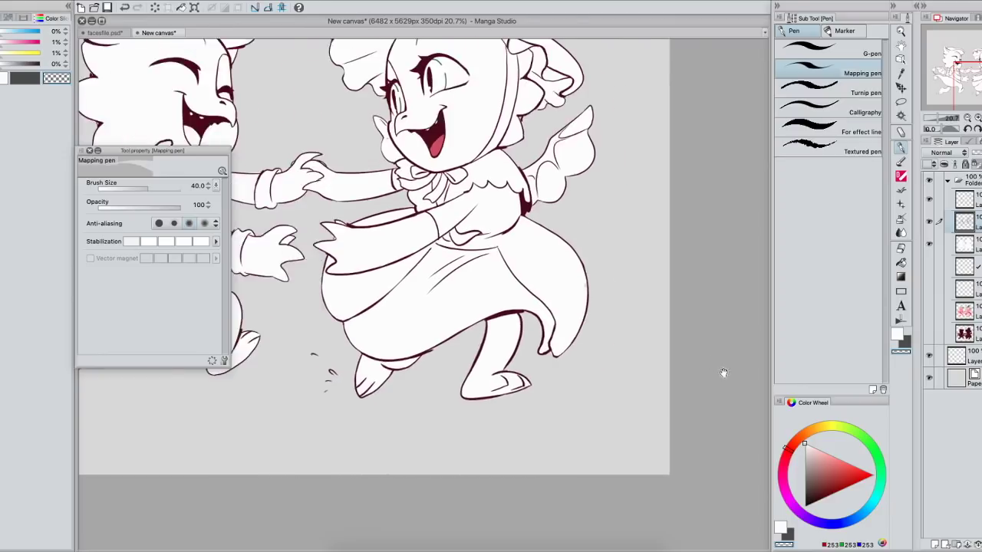
drag(606, 321, 648, 350)
drag(544, 296, 621, 343)
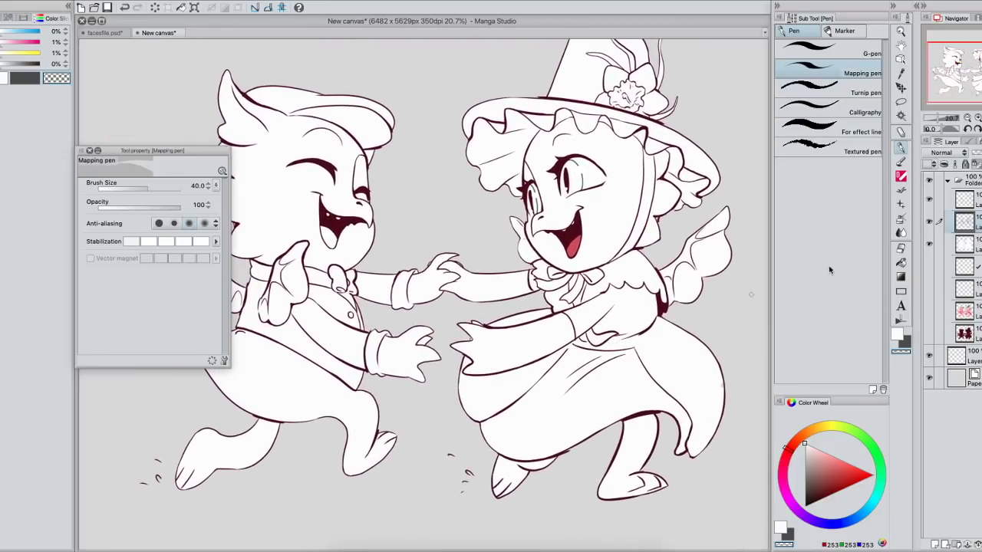
Step: Clear the white fill from the layer beneath the line art
click(976, 244)
key(Delete)
drag(570, 295, 586, 309)
Step: Activate the line art layer and set auto select's area scaling to 4, leaving scaling enabled
click(964, 221)
click(901, 115)
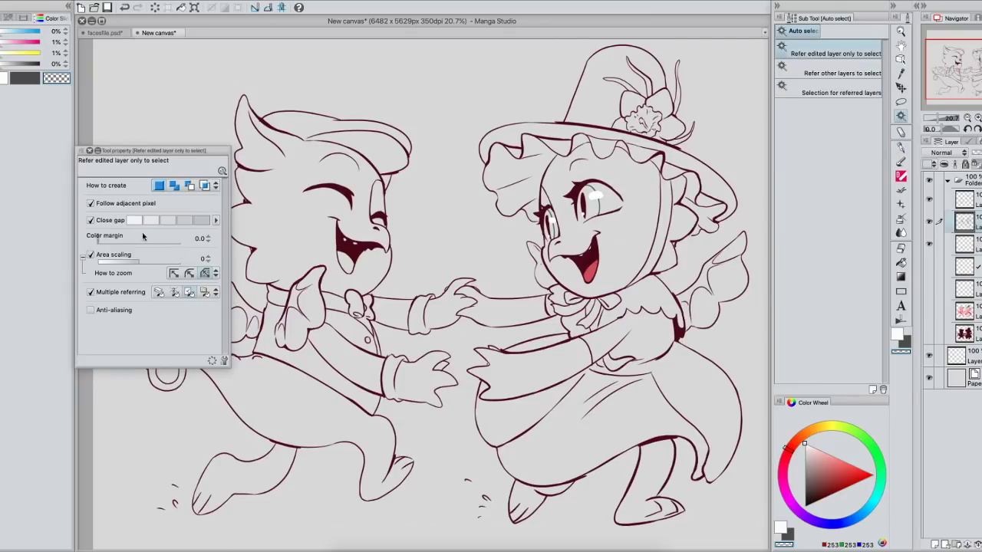
click(90, 256)
click(90, 255)
click(126, 264)
click(151, 264)
mouse_move(158, 265)
mouse_down()
mouse_move(191, 266)
mouse_move(93, 273)
mouse_move(198, 260)
mouse_move(141, 263)
mouse_up()
scroll(698, 328, down, 1)
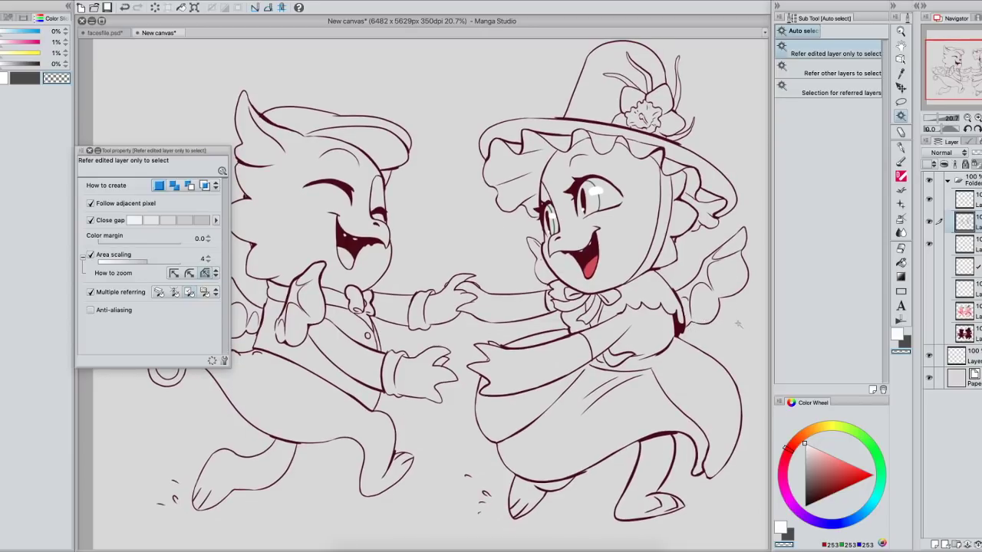
Step: Auto-select the background around the dragons and invert the selection to cover both figures
click(738, 320)
click(157, 2)
click(174, 38)
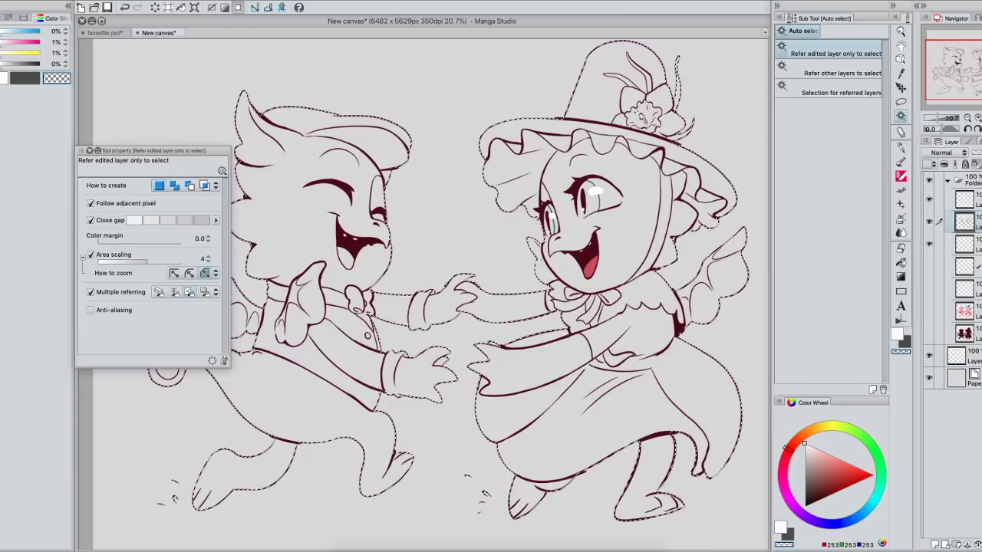
Step: Paint the selected dragons near-white on the fill layer with the Mapping pen at size 2000
click(972, 244)
click(901, 148)
click(897, 335)
key(bracketright)
key(bracketright)
key(bracketright)
key(bracketright)
key(bracketright)
key(bracketright)
key(bracketright)
key(bracketright)
key(bracketright)
key(bracketright)
key(bracketright)
key(bracketright)
key(bracketright)
key(bracketright)
key(bracketright)
key(bracketright)
key(bracketright)
key(bracketright)
key(bracketright)
key(bracketright)
mouse_move(604, 456)
mouse_down()
mouse_move(486, 449)
mouse_move(431, 341)
mouse_move(477, 171)
mouse_move(640, 80)
mouse_move(669, 263)
mouse_move(664, 417)
mouse_move(567, 497)
mouse_move(546, 292)
mouse_move(602, 234)
mouse_move(552, 374)
mouse_move(307, 427)
mouse_move(247, 327)
mouse_move(317, 123)
mouse_move(388, 188)
mouse_move(340, 295)
mouse_move(137, 421)
mouse_move(240, 179)
mouse_move(578, 246)
mouse_move(647, 280)
mouse_move(504, 283)
mouse_up()
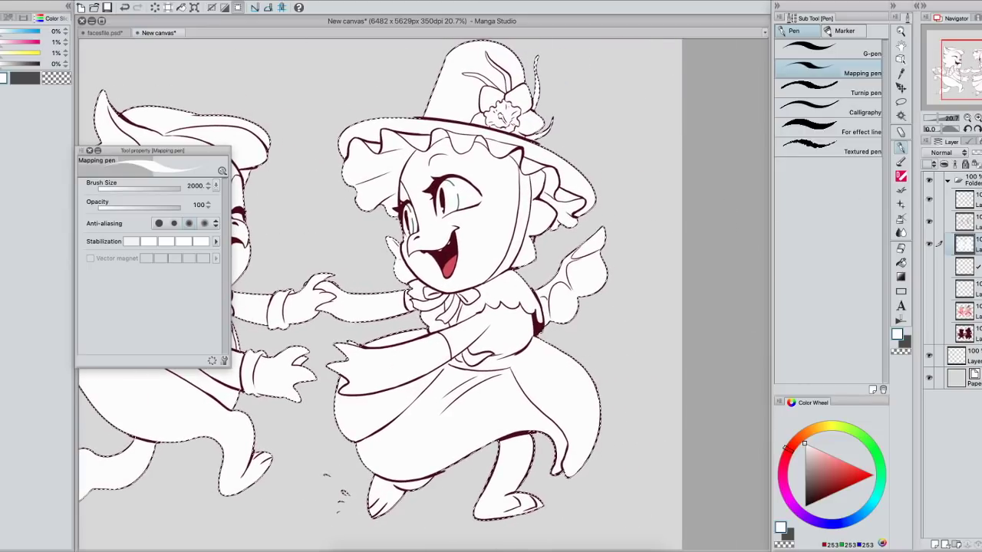
Step: Examine the selection edge along the outline of the dragons' outstretched arm at 400% zoom
key(super+alt+0)
drag(682, 275, 729, 267)
drag(378, 310, 632, 322)
click(978, 118)
click(978, 118)
click(978, 118)
click(978, 118)
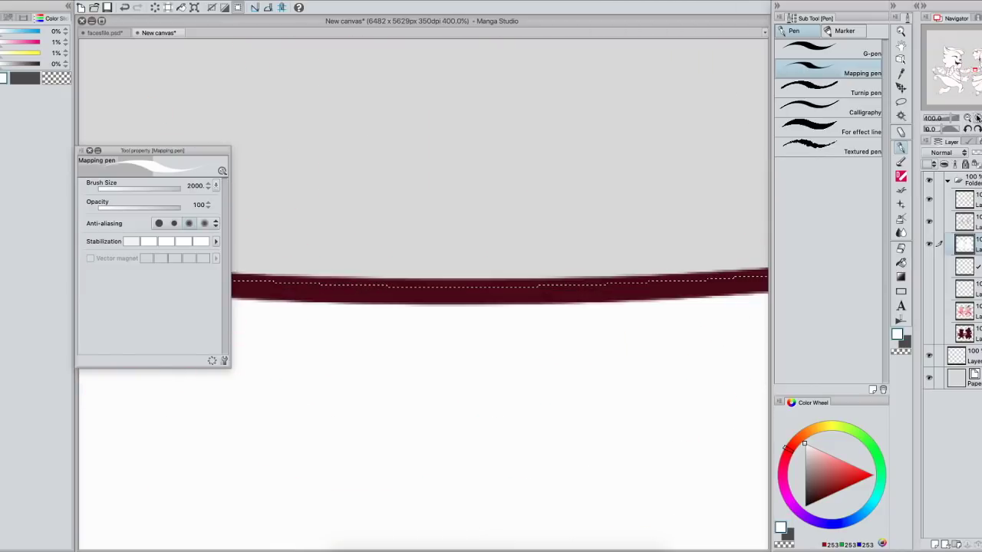
drag(627, 297, 539, 308)
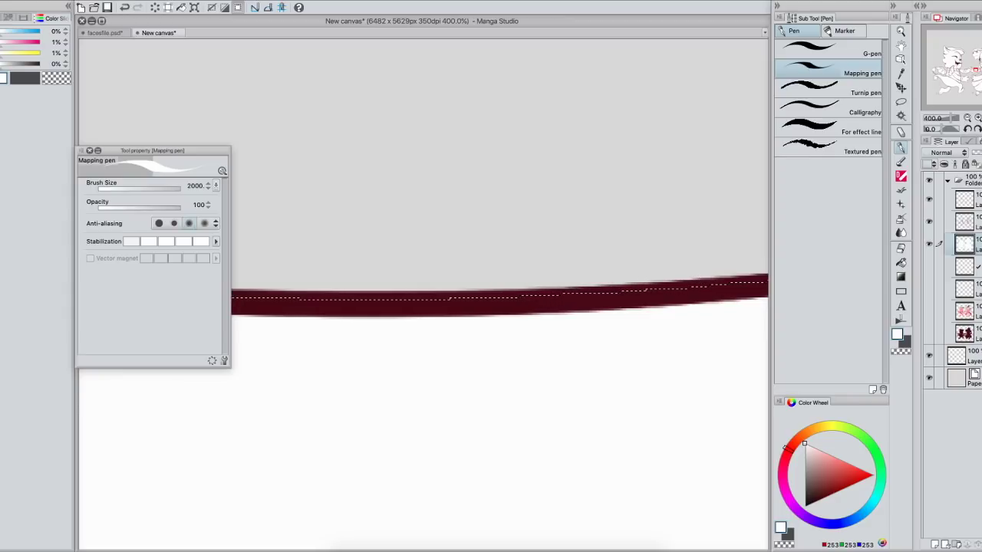
Step: Fade the line art layer to 40% opacity and deselect to check how far the fill reaches beneath the outline
click(959, 221)
click(980, 153)
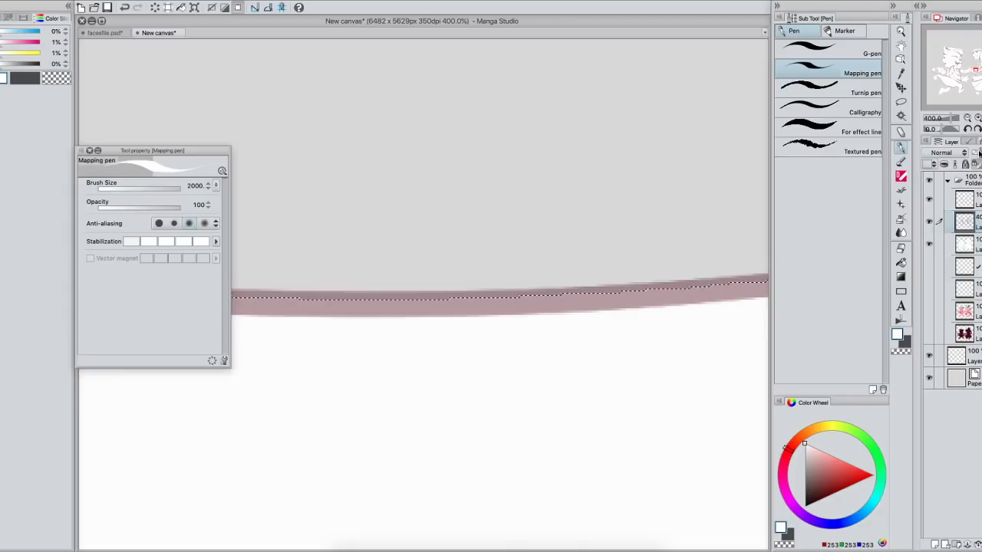
key(ctrl+d)
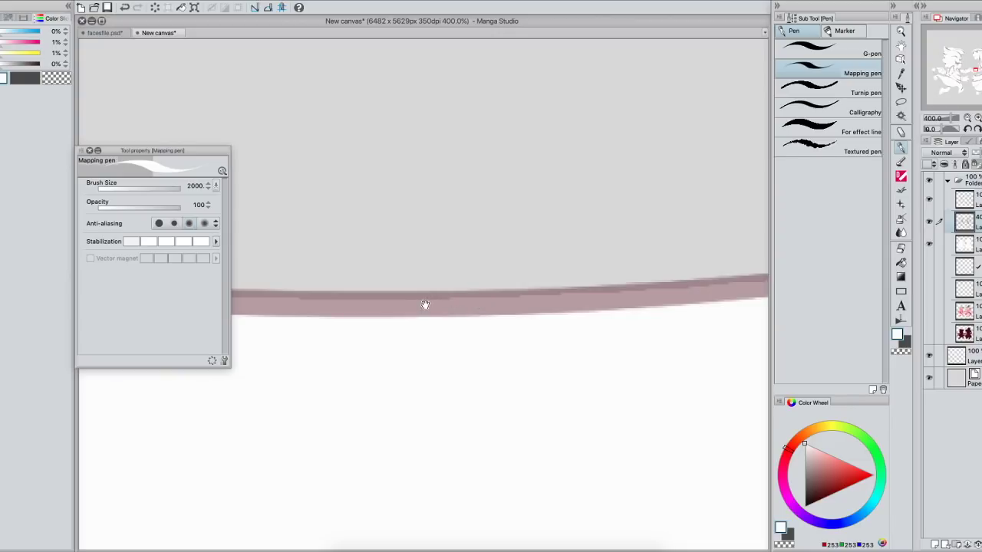
drag(637, 296, 593, 329)
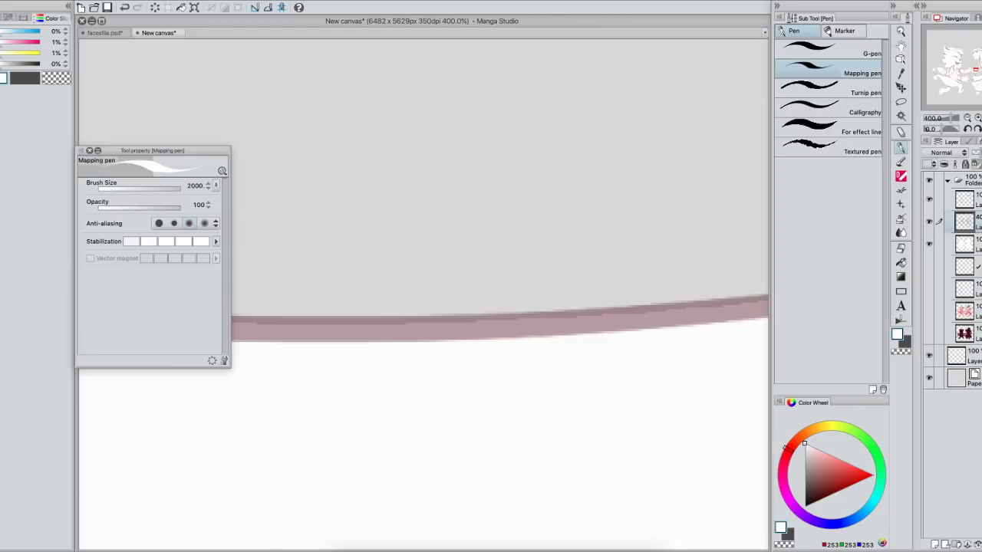
Step: Return the line art layer to full opacity and review the white fill across the left dragon
click(944, 117)
mouse_move(639, 270)
mouse_down()
mouse_move(598, 336)
mouse_move(570, 416)
mouse_move(544, 410)
mouse_move(455, 436)
mouse_move(526, 329)
mouse_move(576, 332)
mouse_move(583, 287)
mouse_move(622, 282)
mouse_up()
click(938, 118)
click(980, 153)
drag(560, 312, 621, 308)
drag(530, 326, 666, 302)
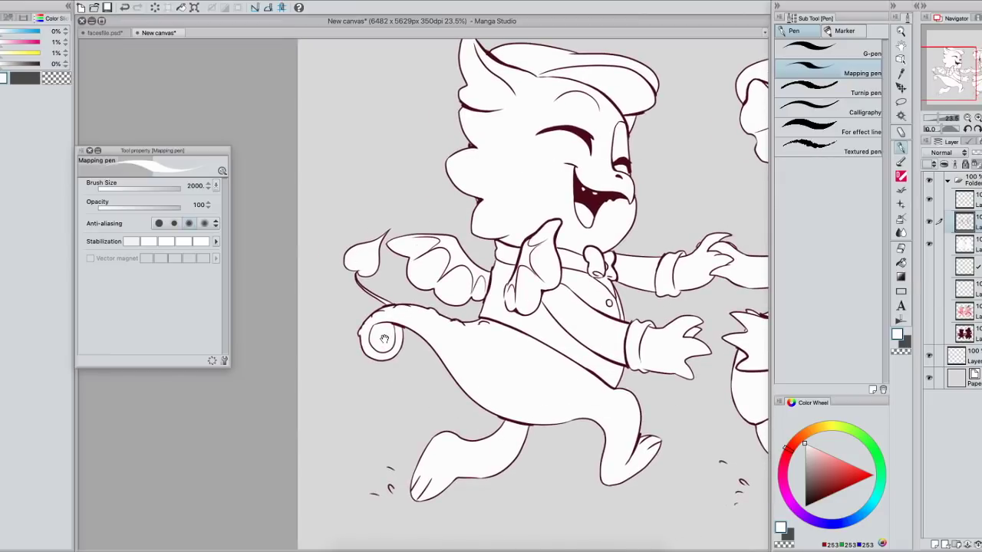
drag(579, 306, 464, 322)
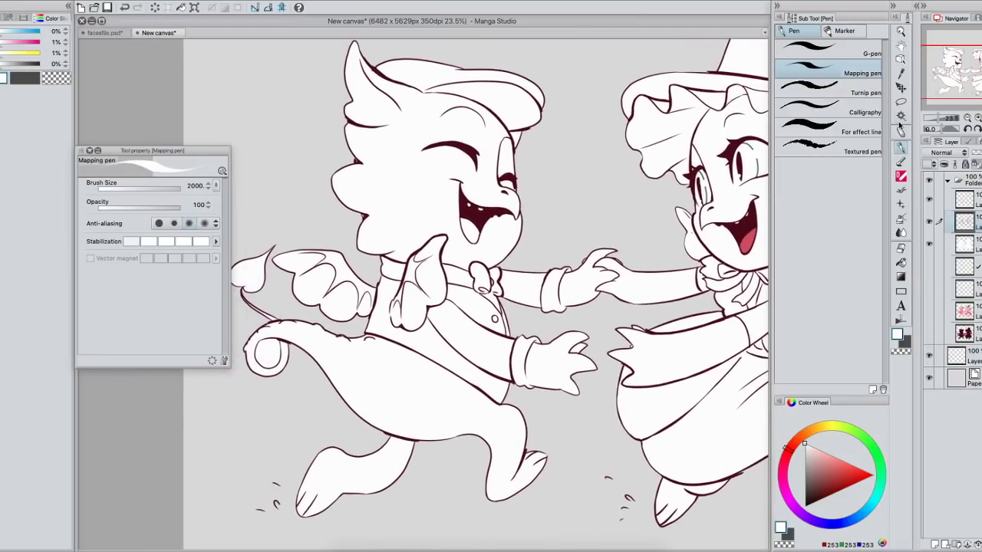
Step: Empty the fill layer of its white paint so the dragons can be filled again
click(965, 244)
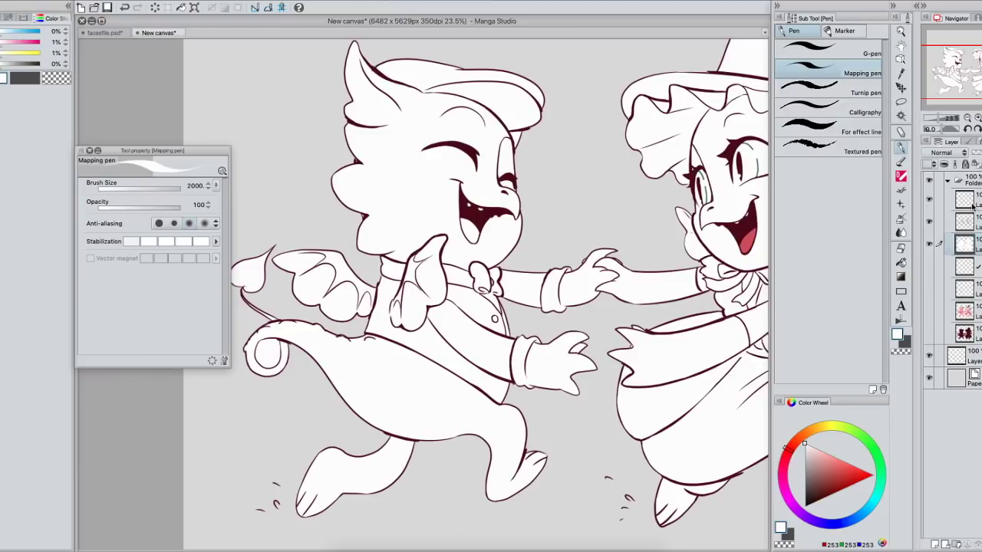
click(154, 8)
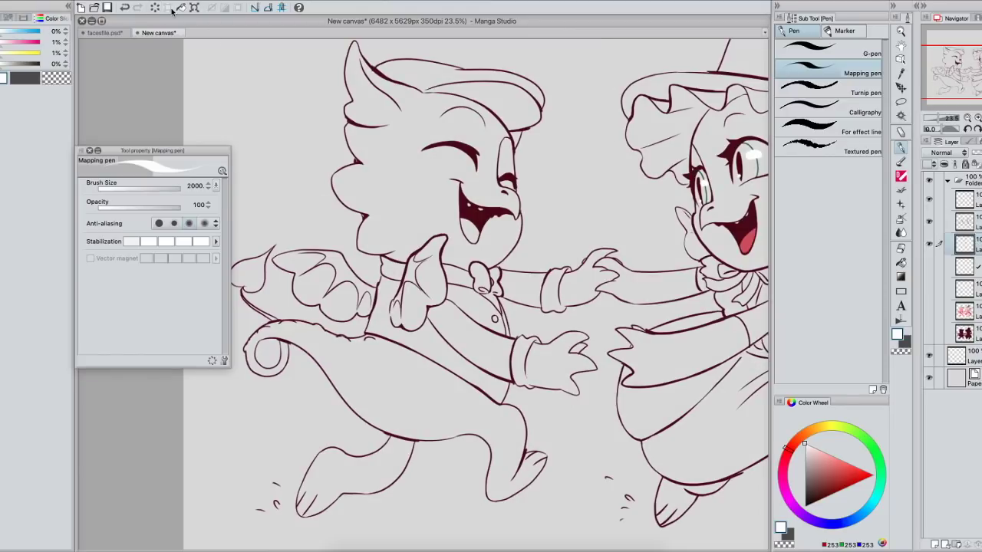
Step: Auto-select the background outside both dragons with the line art layer active and area scaling at 4
click(901, 116)
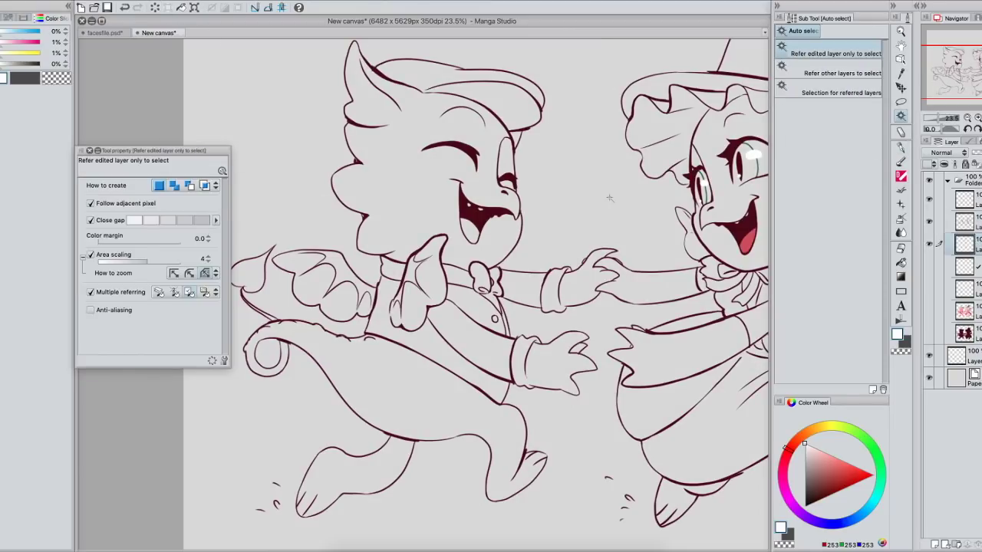
click(572, 279)
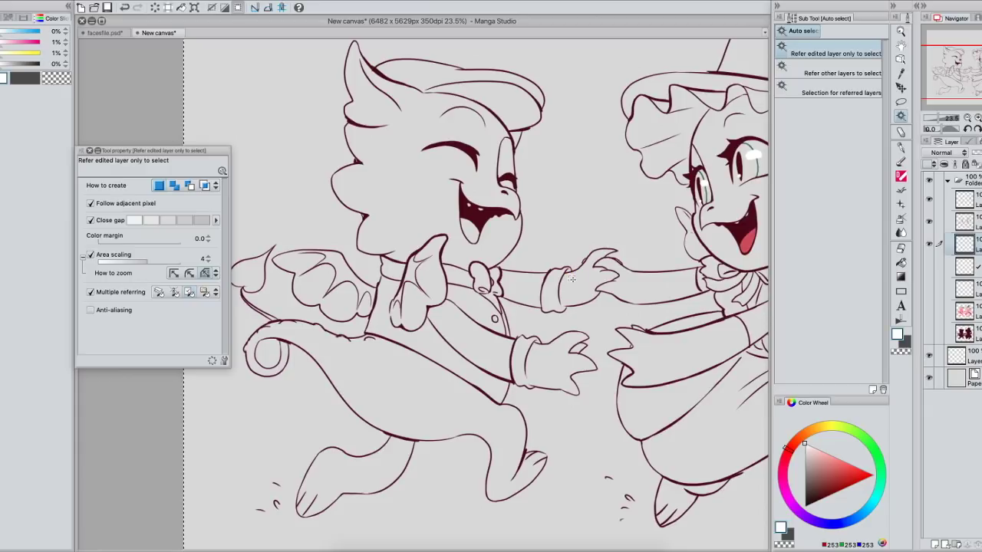
click(972, 222)
click(300, 395)
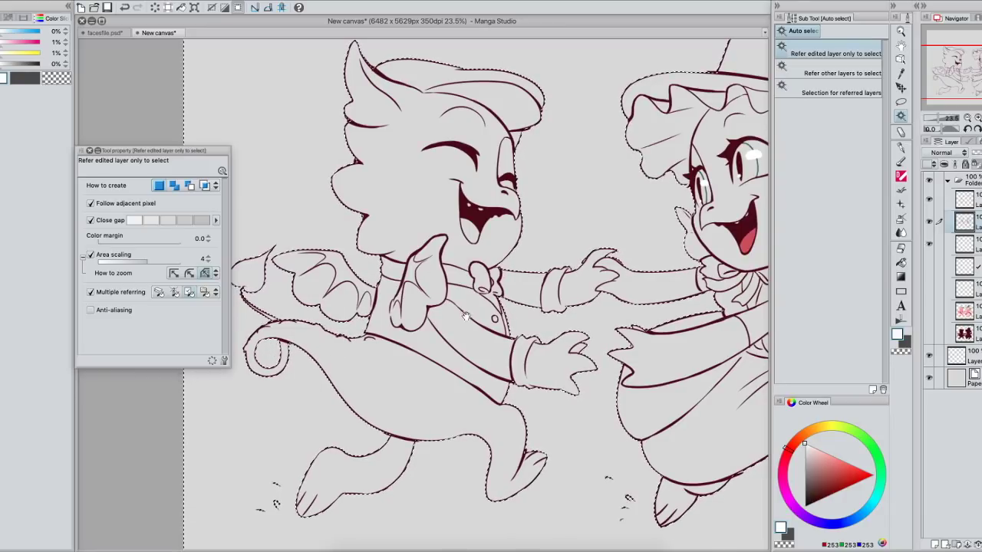
Step: Examine the selection outline around the left dragon's tail curl, wings and hands and around the right dragon
click(968, 127)
scroll(388, 307, up, 3)
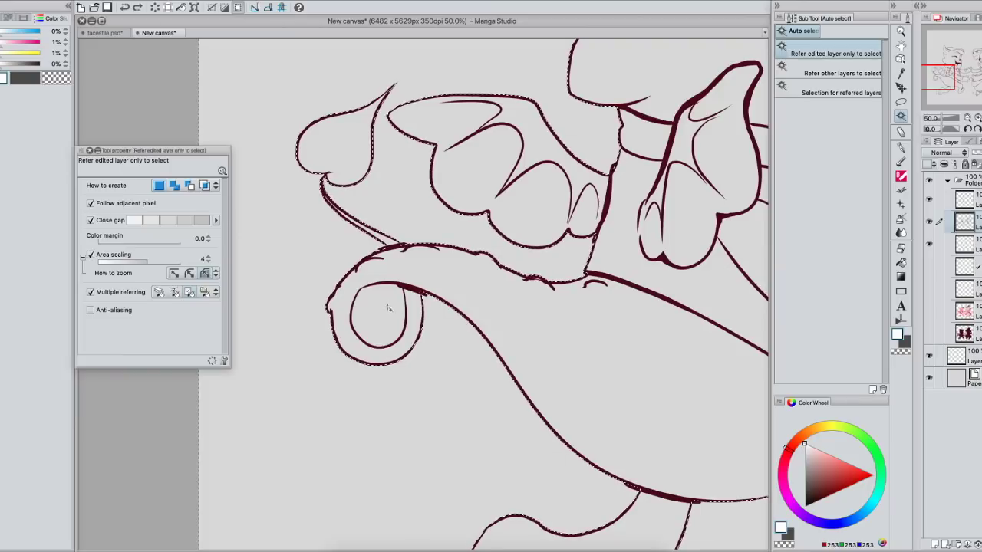
drag(641, 250, 331, 298)
drag(643, 232, 590, 239)
click(942, 119)
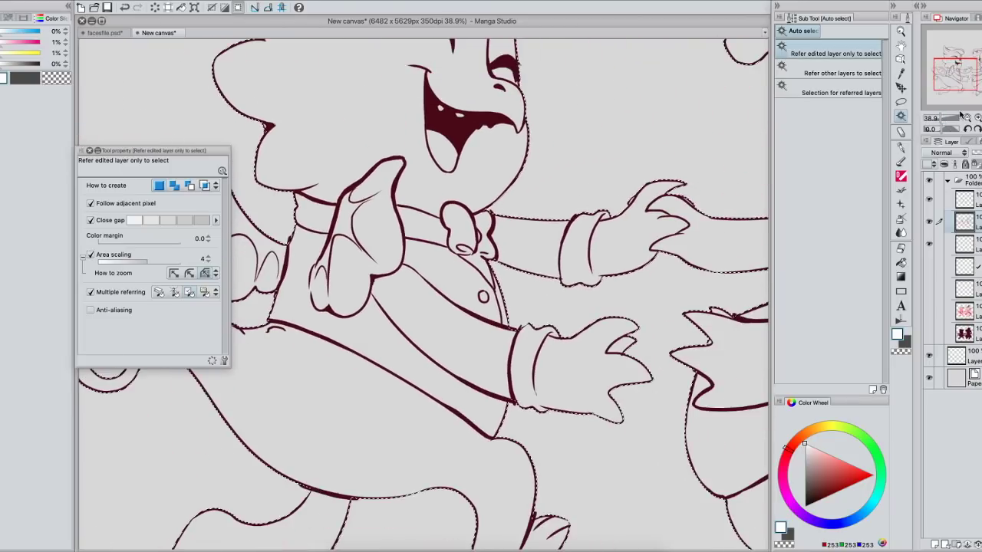
click(936, 119)
drag(648, 304, 461, 355)
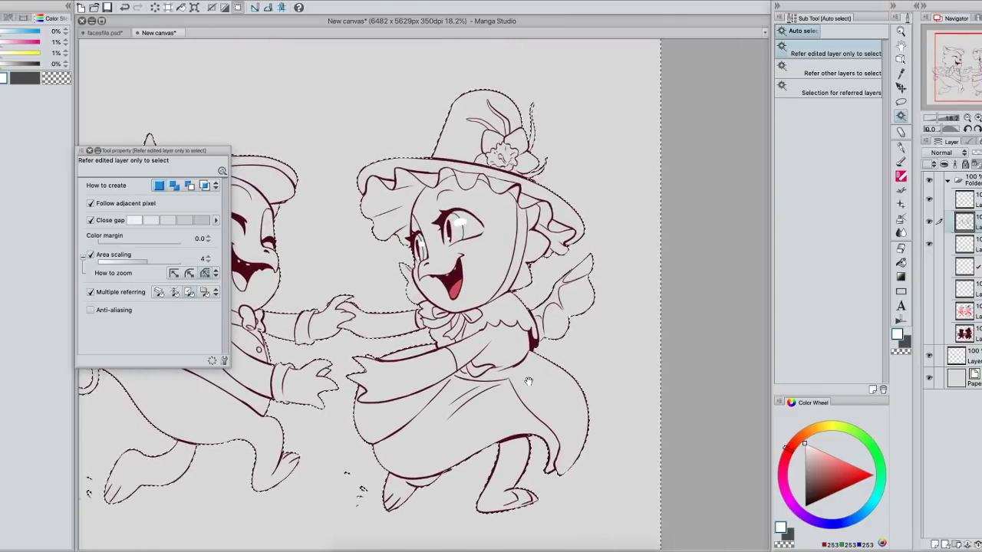
Step: Invert the selection and paint both dragons near-white on the fill layer with the size 2000 Mapping pen
drag(528, 381, 685, 371)
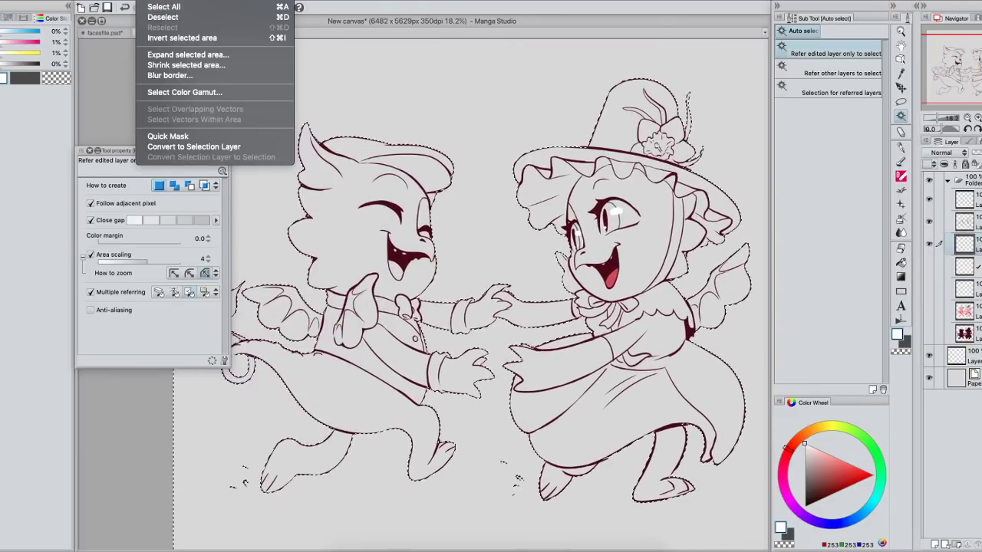
click(181, 38)
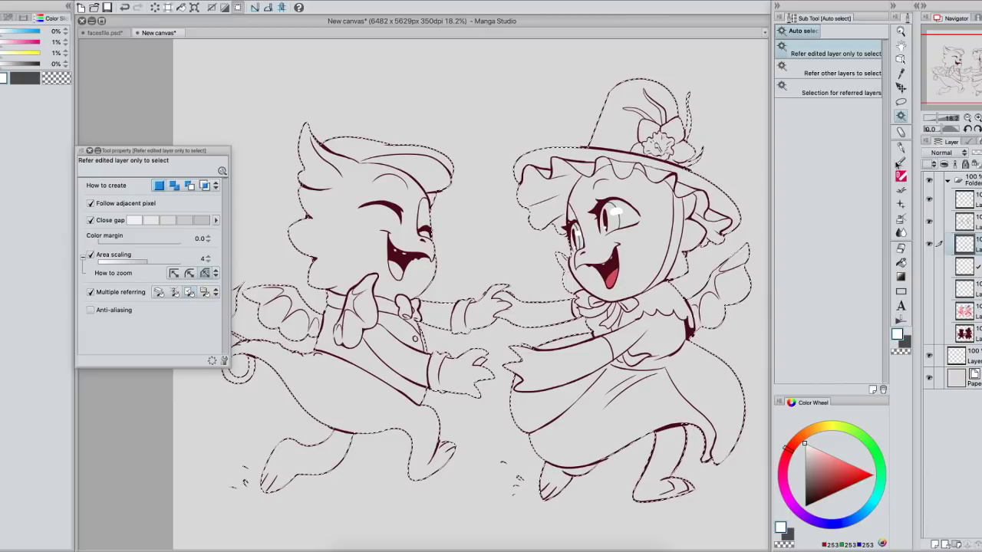
click(900, 147)
mouse_move(360, 299)
mouse_down()
mouse_move(284, 353)
mouse_move(253, 349)
mouse_move(254, 253)
mouse_move(330, 181)
mouse_move(433, 200)
mouse_move(329, 348)
mouse_move(273, 464)
mouse_move(378, 451)
mouse_move(491, 389)
mouse_up()
mouse_move(558, 438)
mouse_down()
mouse_move(507, 462)
mouse_move(537, 414)
mouse_move(629, 398)
mouse_move(649, 365)
mouse_move(588, 143)
mouse_move(537, 98)
mouse_move(679, 220)
mouse_move(695, 253)
mouse_up()
drag(591, 370, 596, 372)
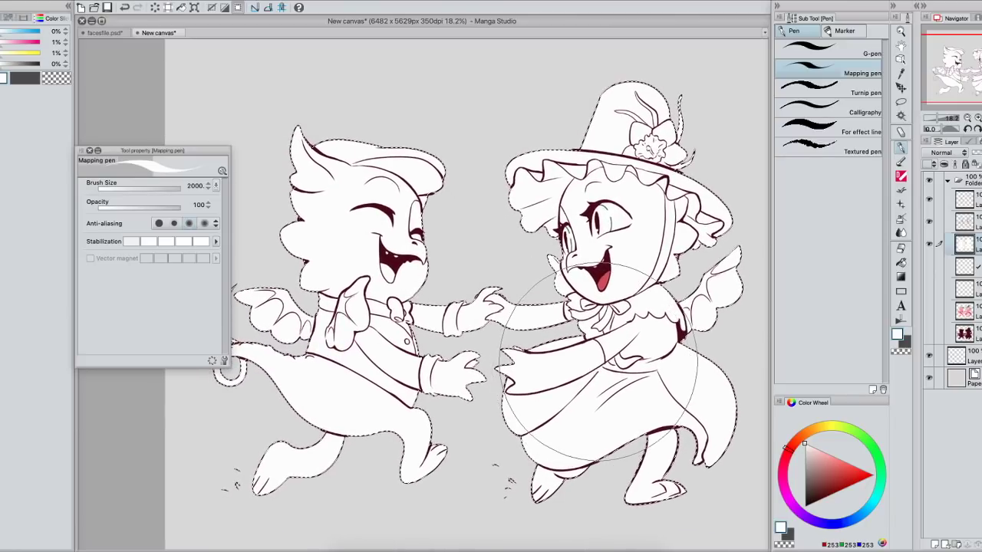
Step: Switch back to the auto select tool and deselect the filled dragons
click(901, 115)
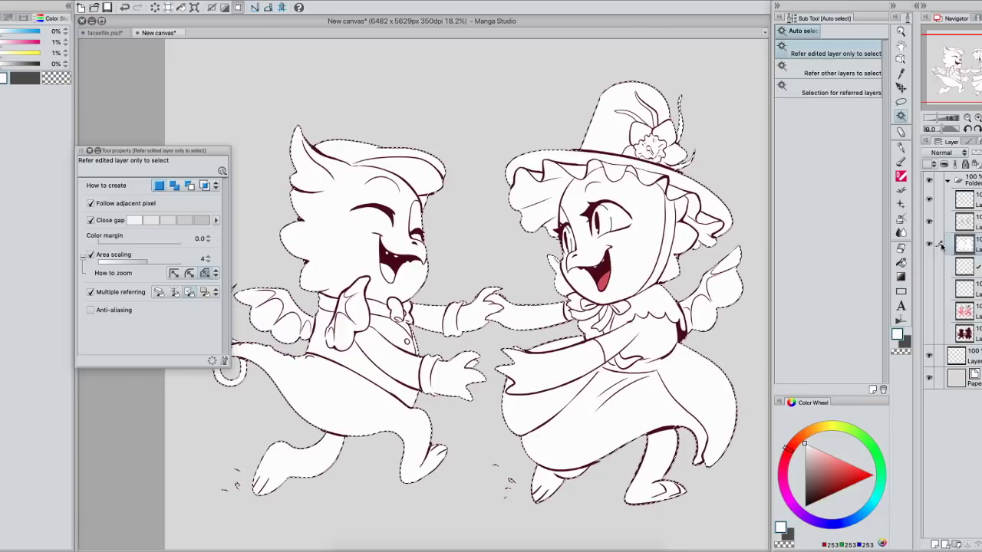
key(ctrl+d)
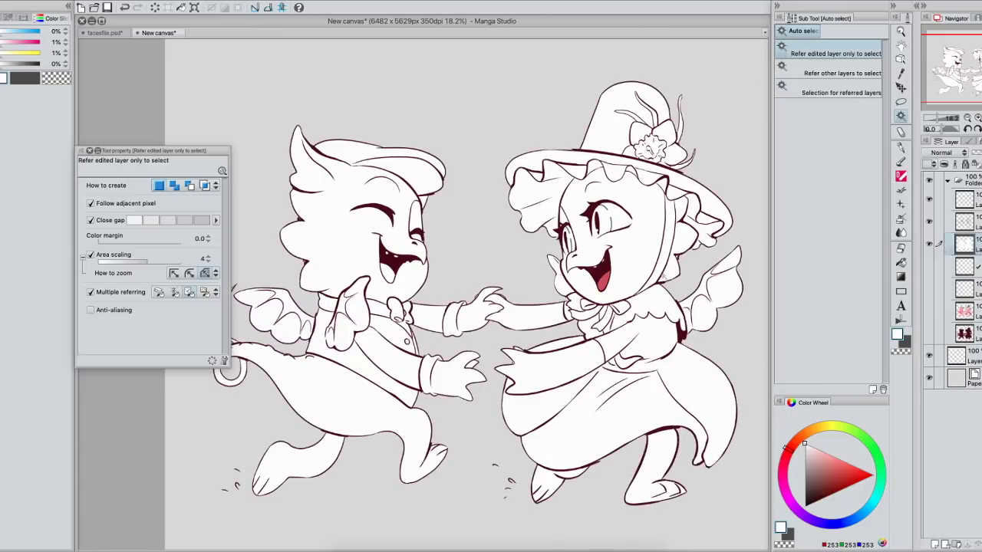
drag(656, 289, 653, 298)
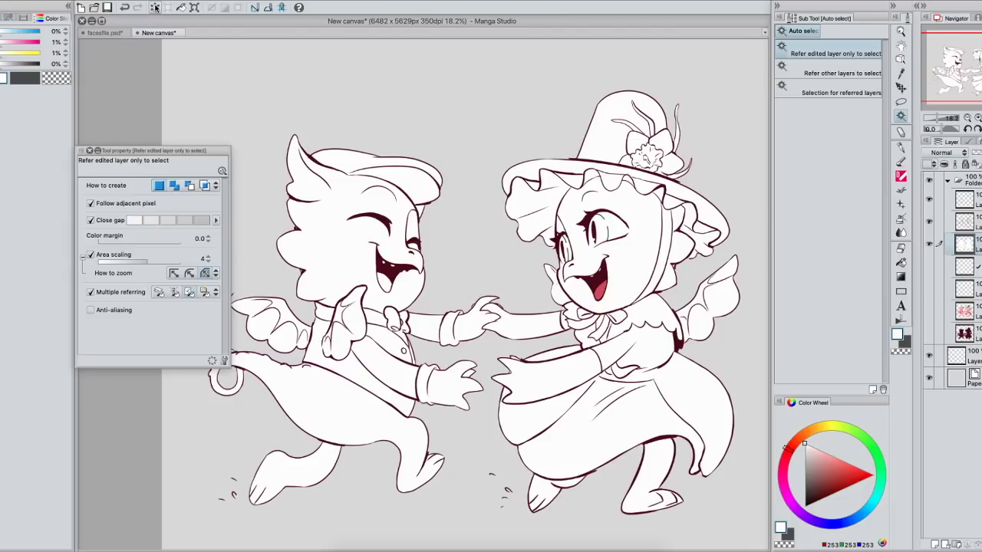
Step: Undo the white fill of both dragons and auto-select the canvas with the empty fill layer active
key(super+z)
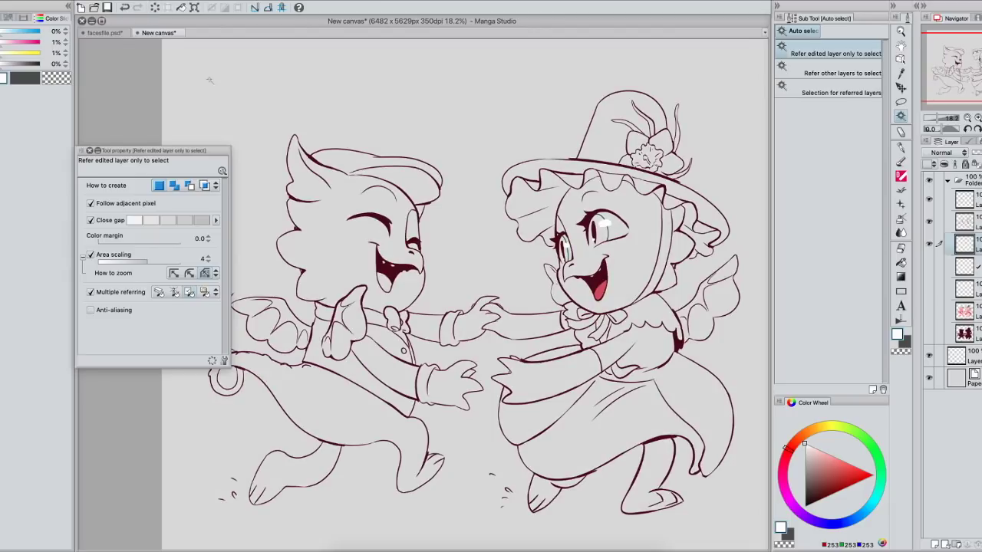
click(929, 223)
click(929, 224)
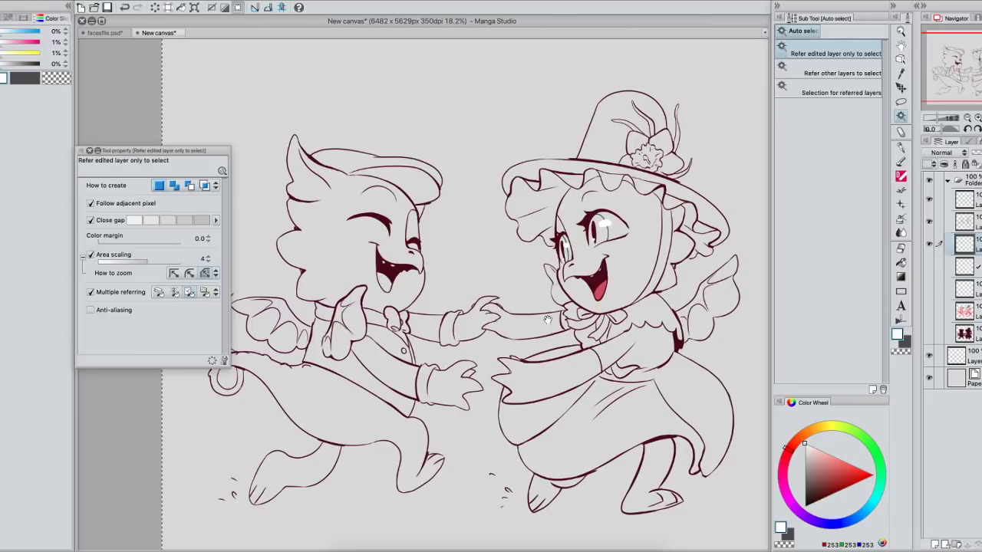
scroll(558, 320, up, 4)
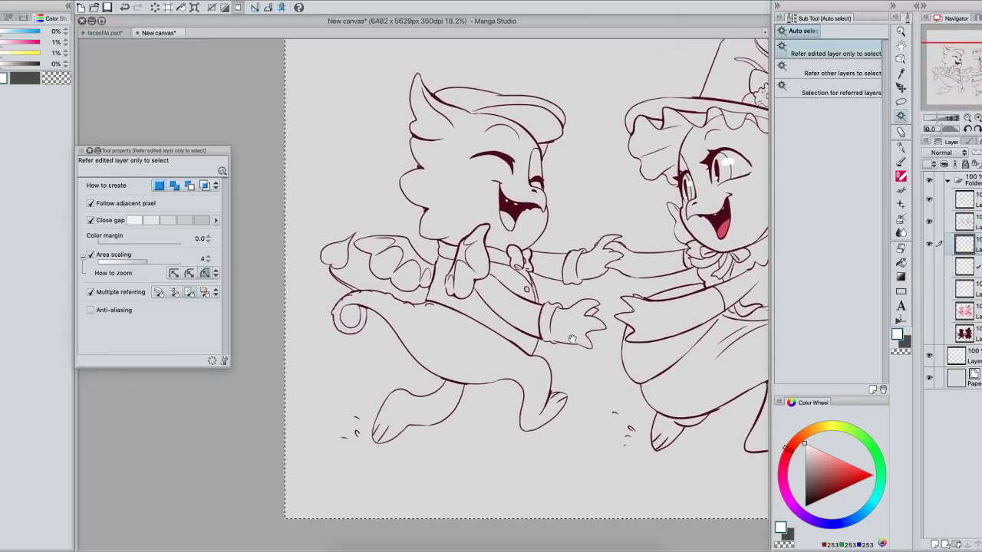
drag(518, 349, 397, 399)
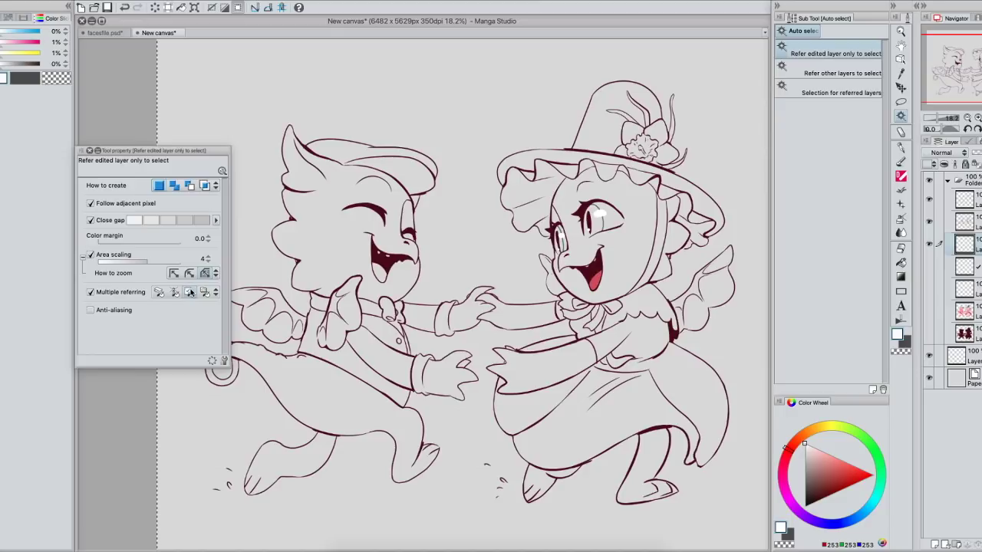
Step: Set the auto select tool's multiple referring option, activate the line art layer and clear the selection
click(189, 292)
click(965, 223)
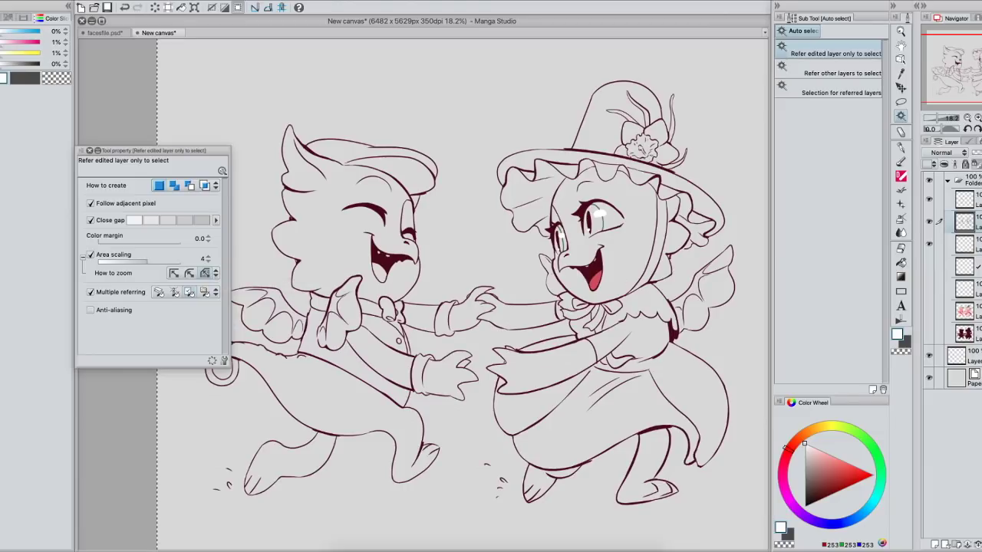
click(541, 279)
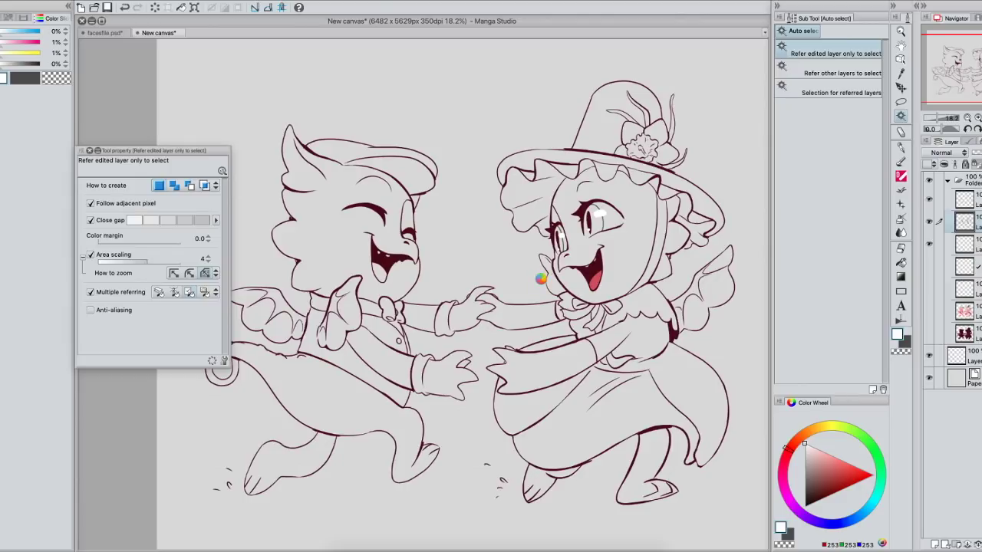
click(965, 243)
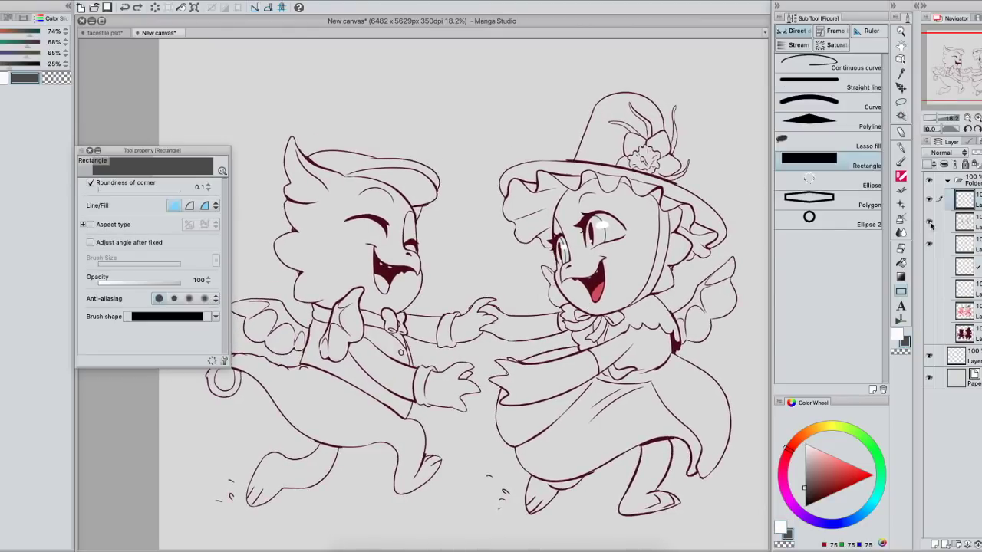
Step: Draw a dark grey rectangle above the gap between the dragons on the top layer and compare the upper layers' visibility
drag(451, 65, 499, 139)
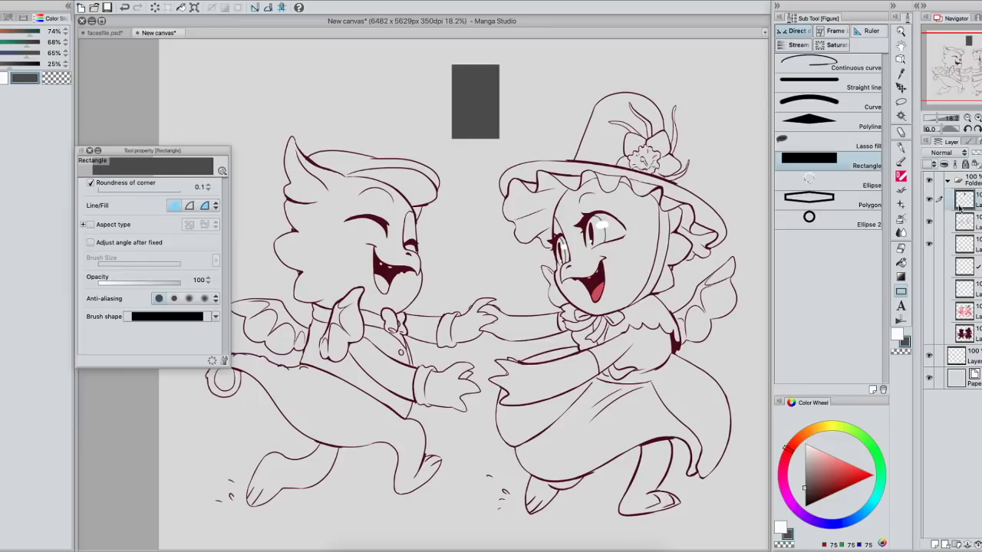
click(929, 201)
click(929, 201)
click(929, 201)
click(929, 222)
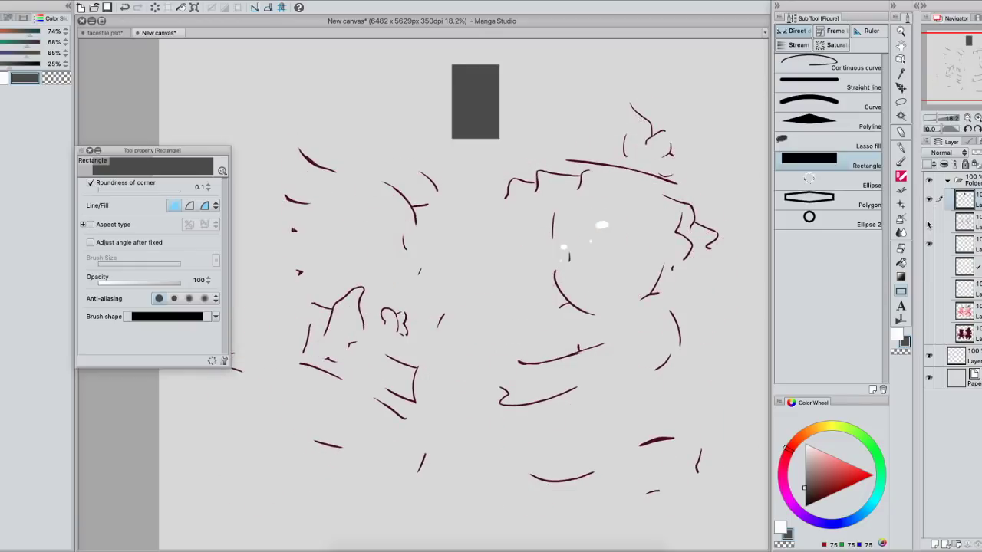
click(929, 223)
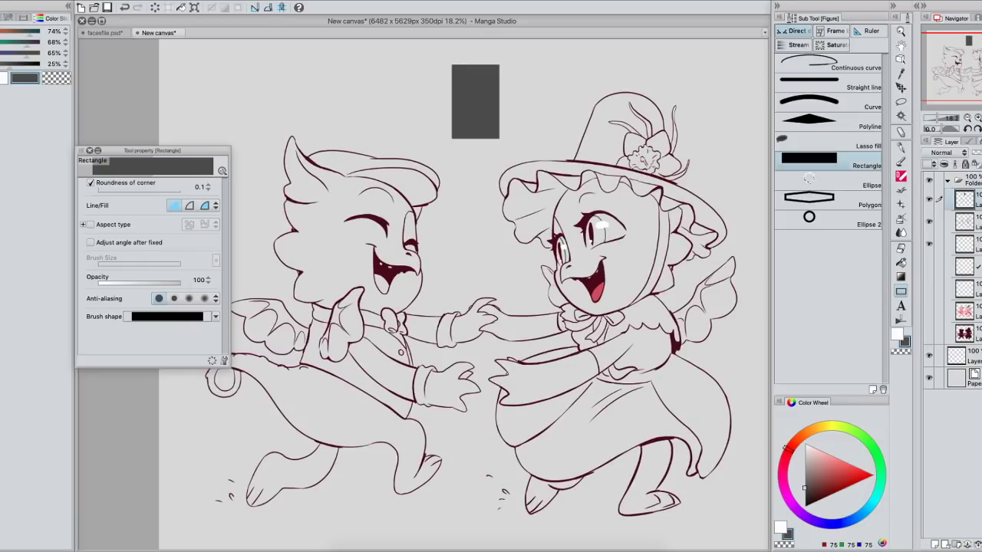
Step: Auto-select the background around the dragons and the grey rectangle with Layer 1 active and all layers referred to
click(970, 223)
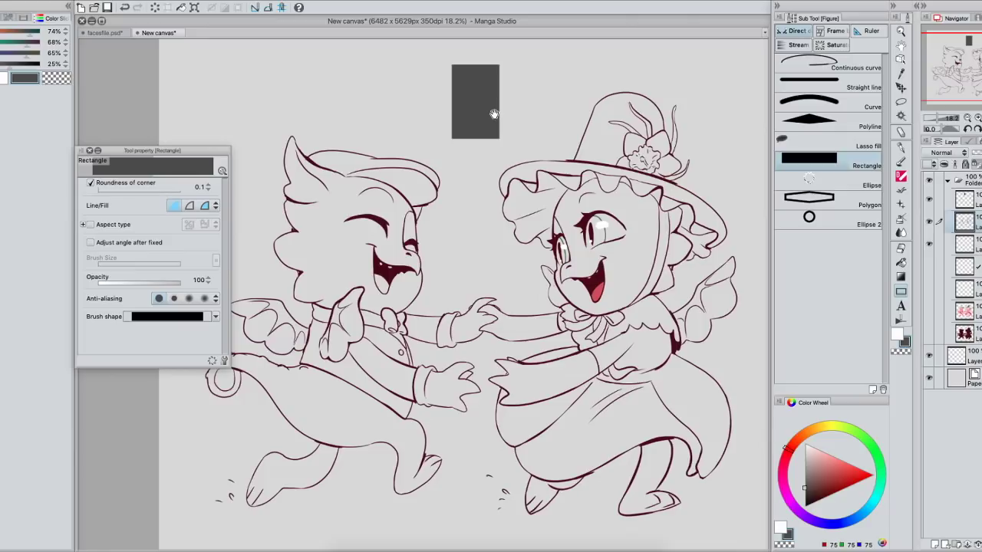
key(w)
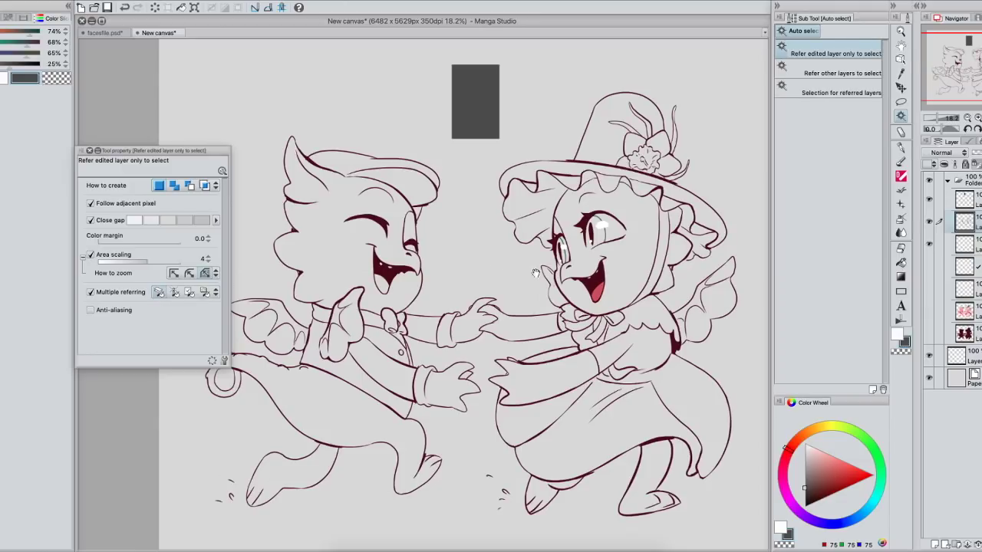
drag(550, 283, 547, 289)
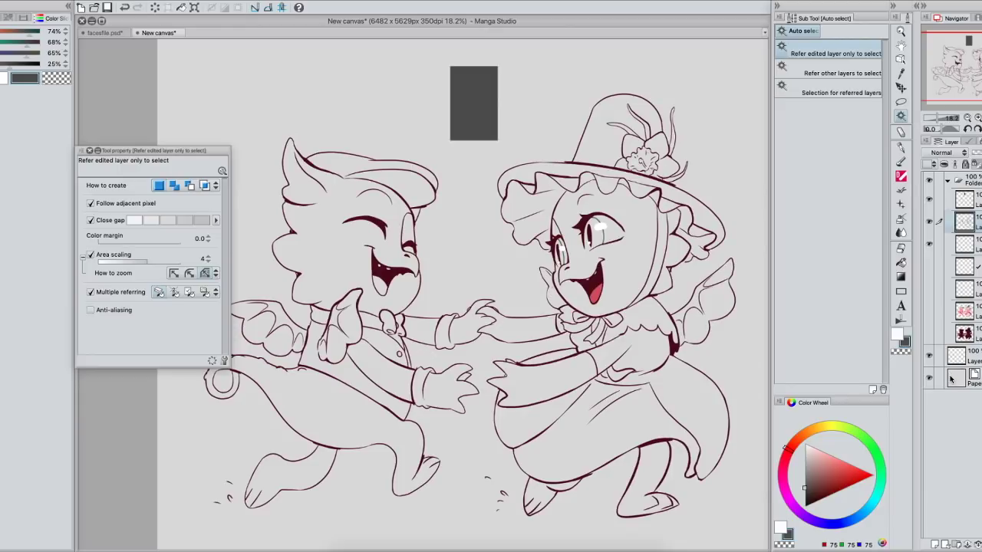
click(955, 378)
click(963, 357)
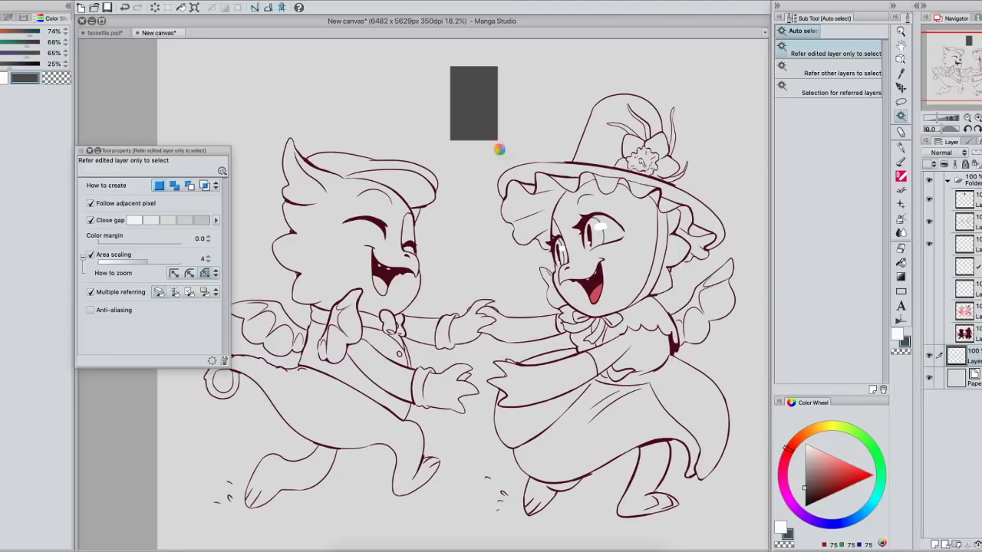
mouse_move(597, 406)
mouse_down()
mouse_move(581, 393)
mouse_move(594, 400)
mouse_up()
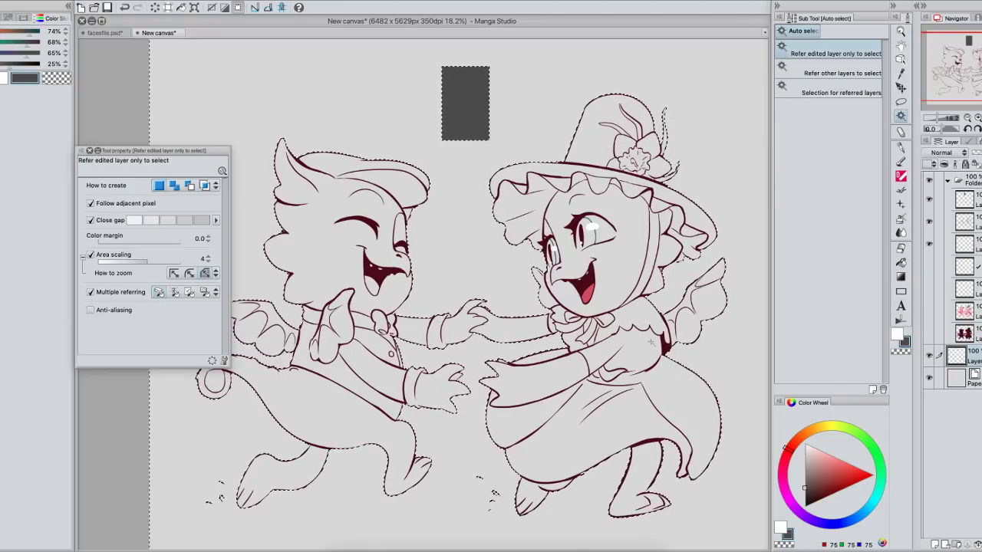
Step: Hide the two upper artwork layers to examine the bare selection outline, and show them again
click(928, 200)
click(928, 200)
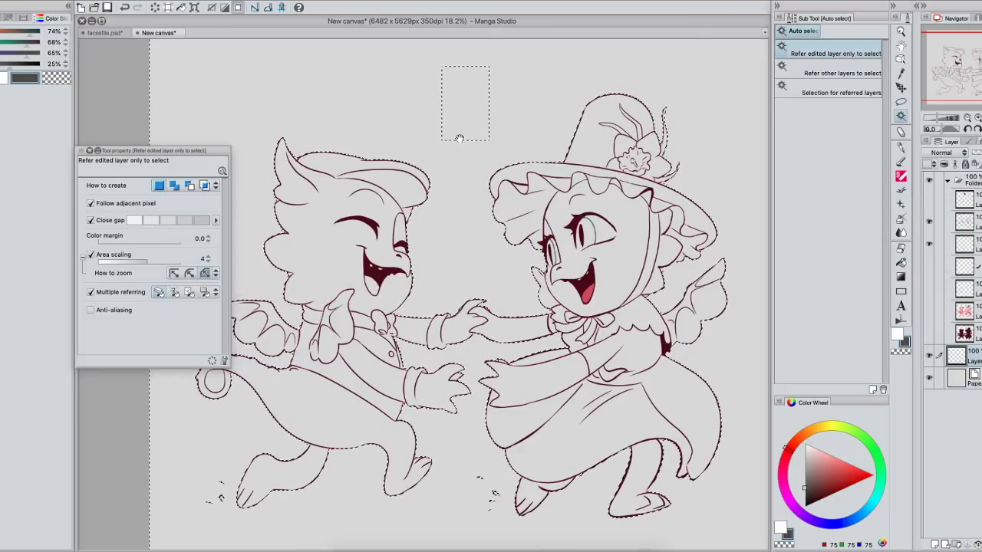
click(928, 223)
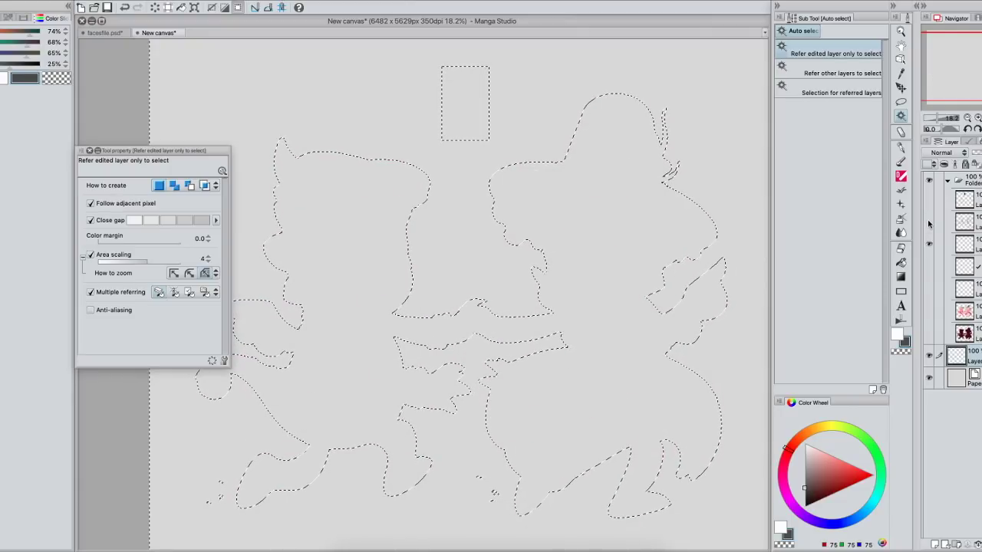
click(929, 222)
click(928, 199)
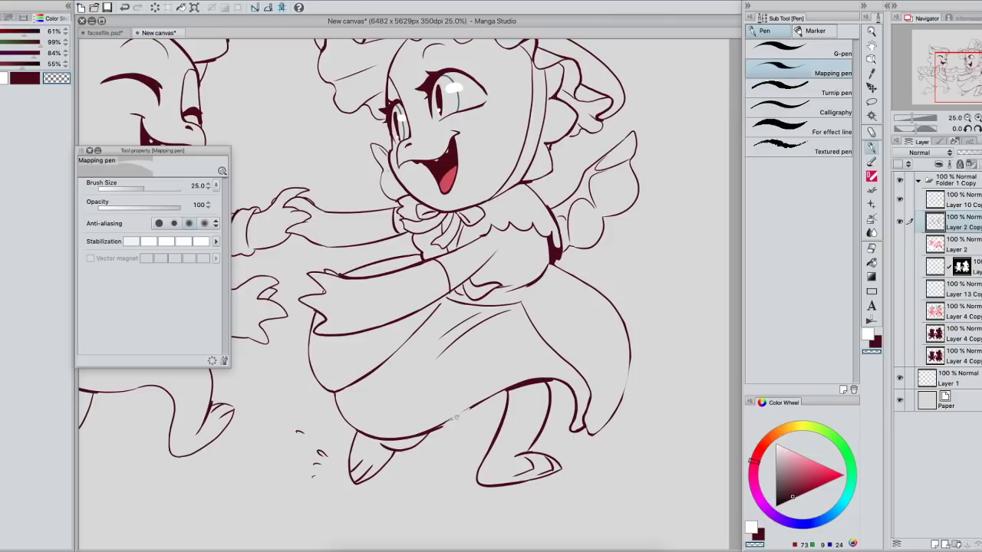
Step: Auto-select the background with the line art layer active, inspect the gap in the right dragon's skirt hem, and deselect
click(872, 115)
drag(660, 299, 645, 295)
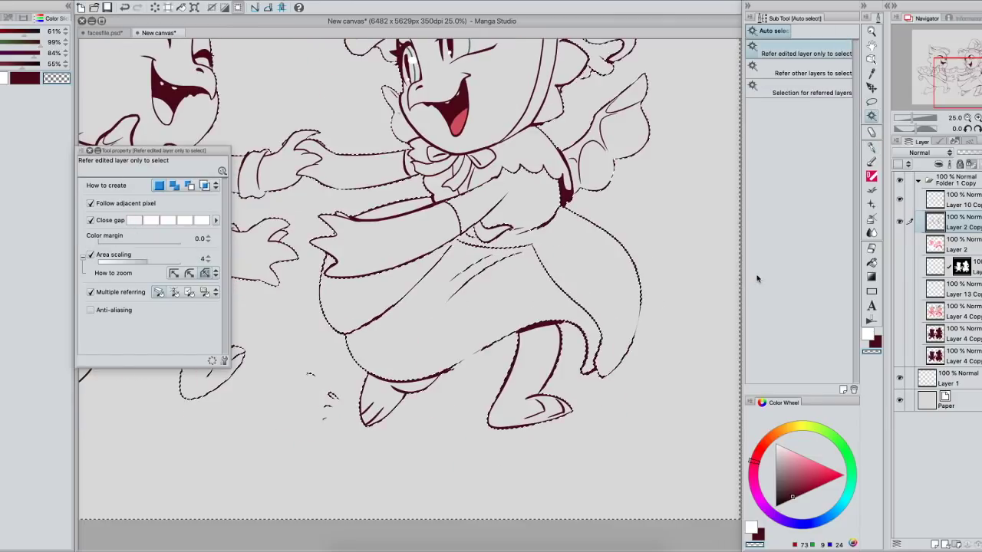
click(978, 117)
click(978, 118)
drag(565, 282, 483, 295)
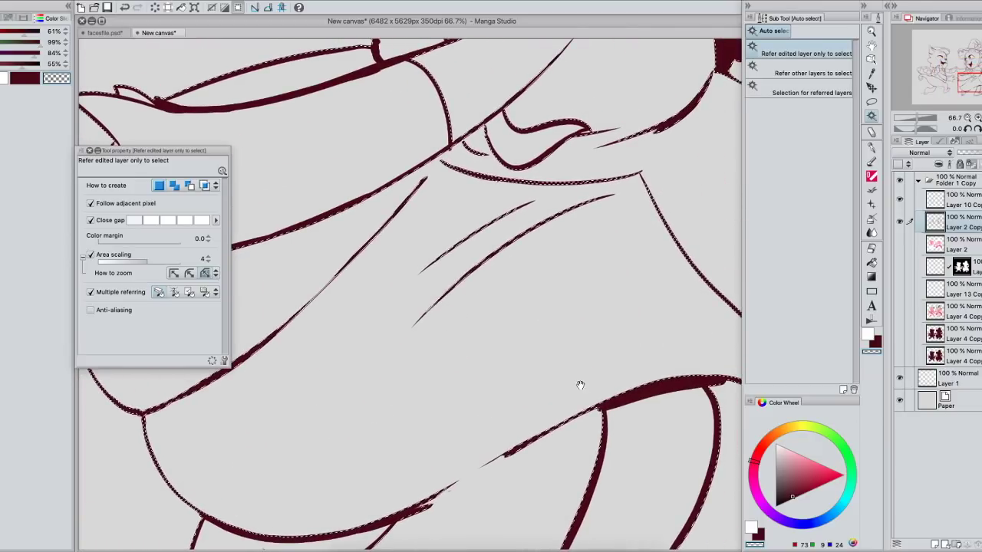
drag(544, 399, 520, 331)
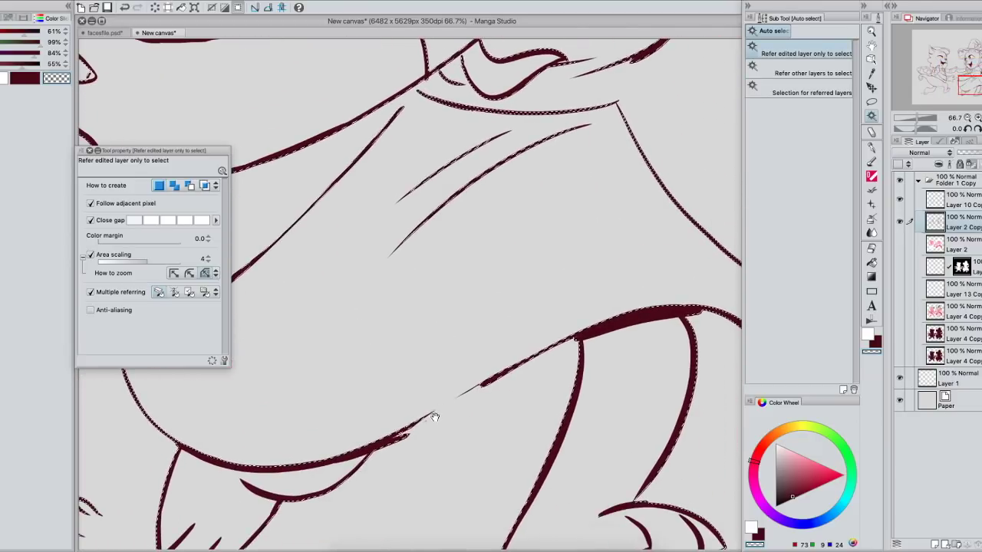
drag(587, 367, 561, 351)
key(super+d)
Step: Set Close gap to its highest level and test the background selection across the gap in the right dragon's wing edge
drag(578, 417, 562, 404)
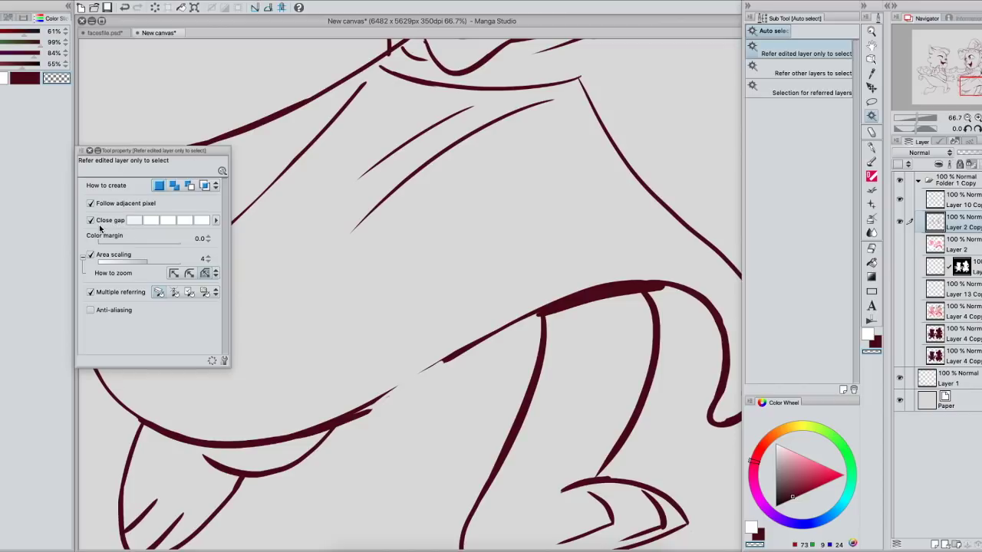
click(205, 220)
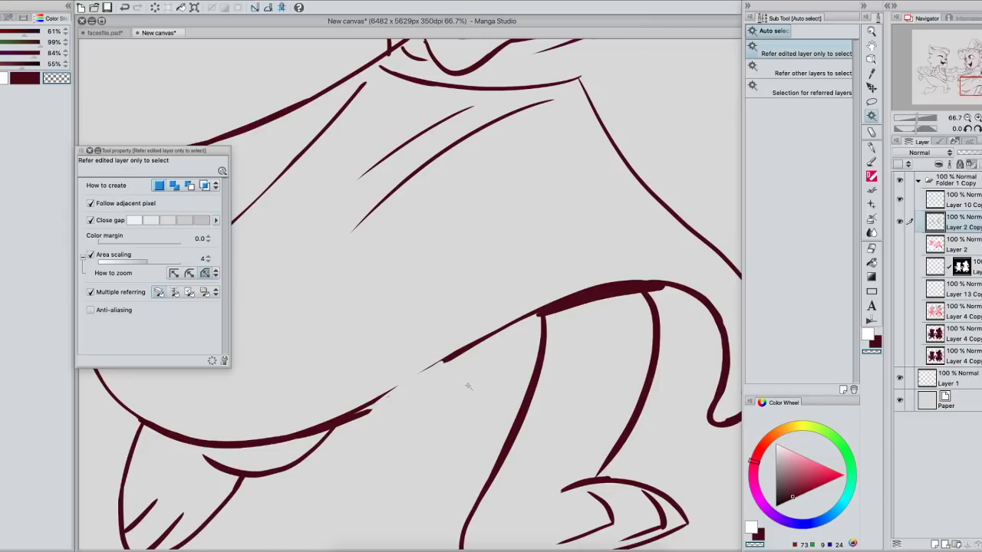
scroll(468, 386, up, 3)
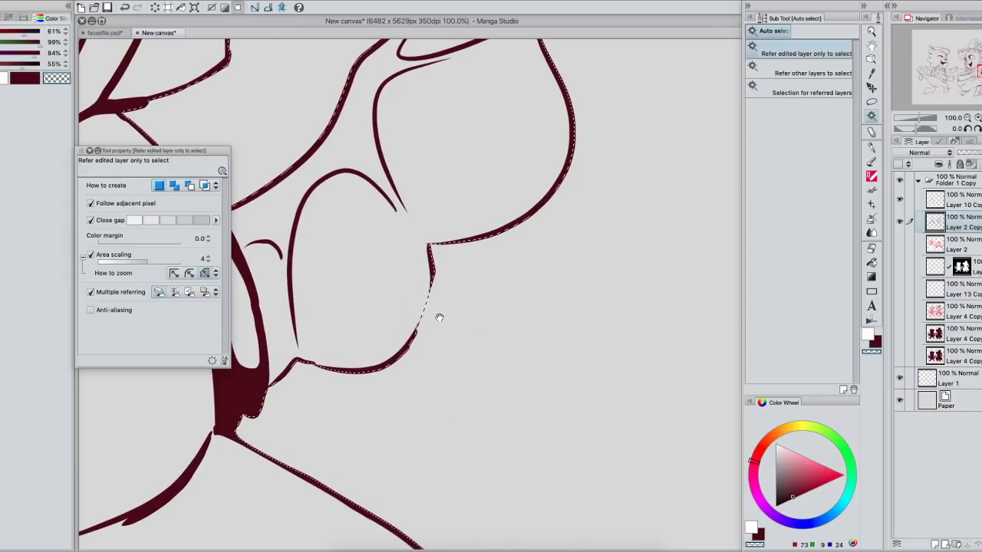
click(977, 119)
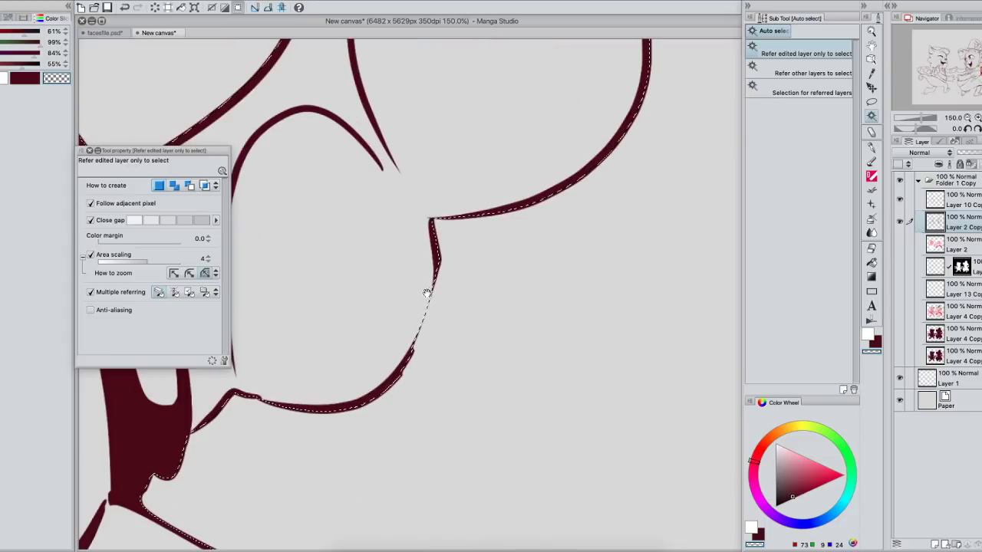
drag(429, 303, 581, 384)
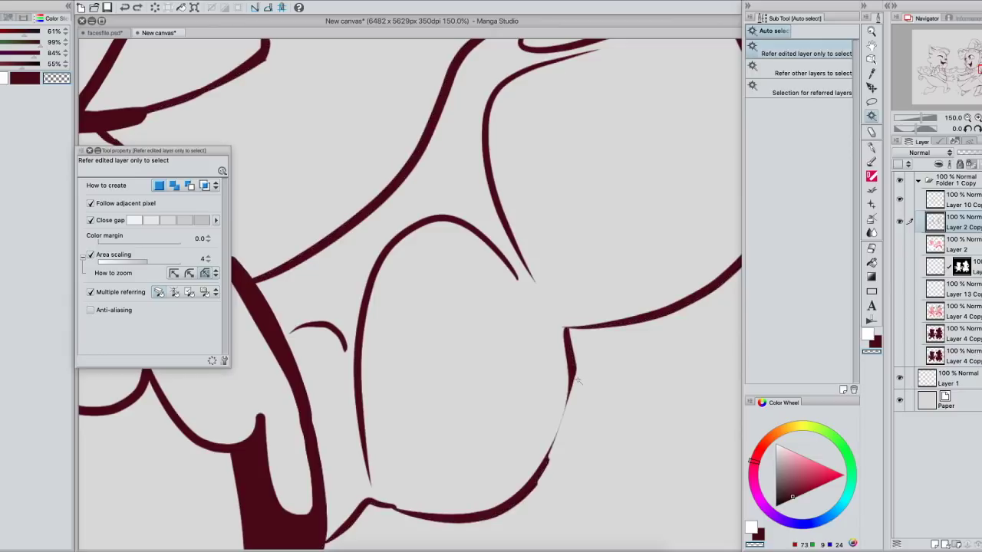
Step: Auto-select the inner wing section with the open tip and examine how the selection closes its gaps
click(479, 188)
key(super+plus)
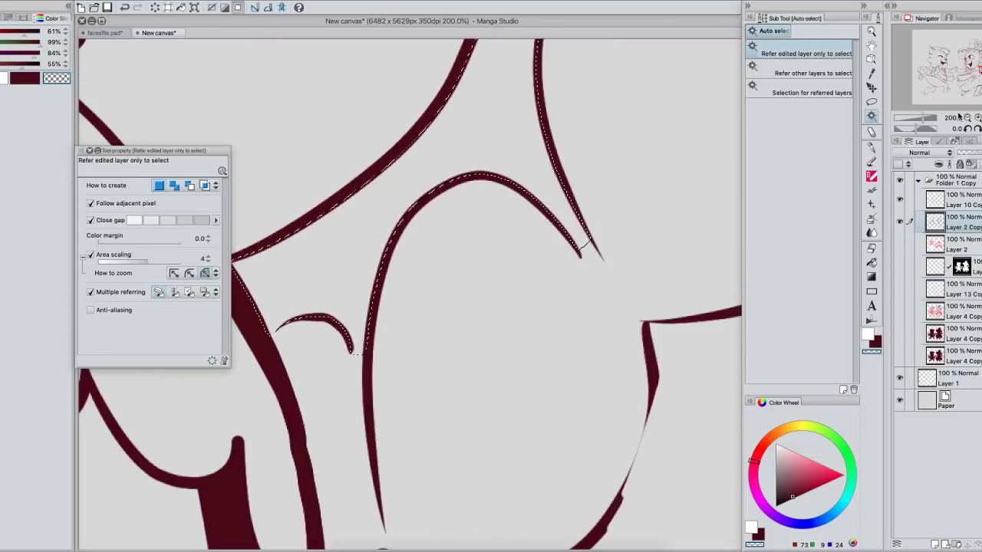
drag(586, 259, 569, 304)
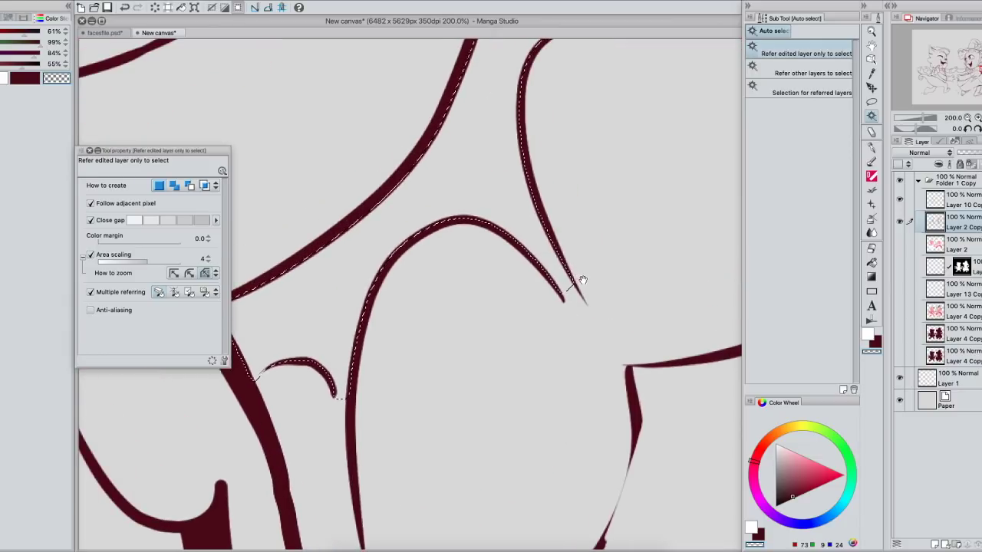
Step: Set up the Mapping pen with white and add a new raster layer above the lowest Layer 4 copy
click(962, 251)
click(872, 148)
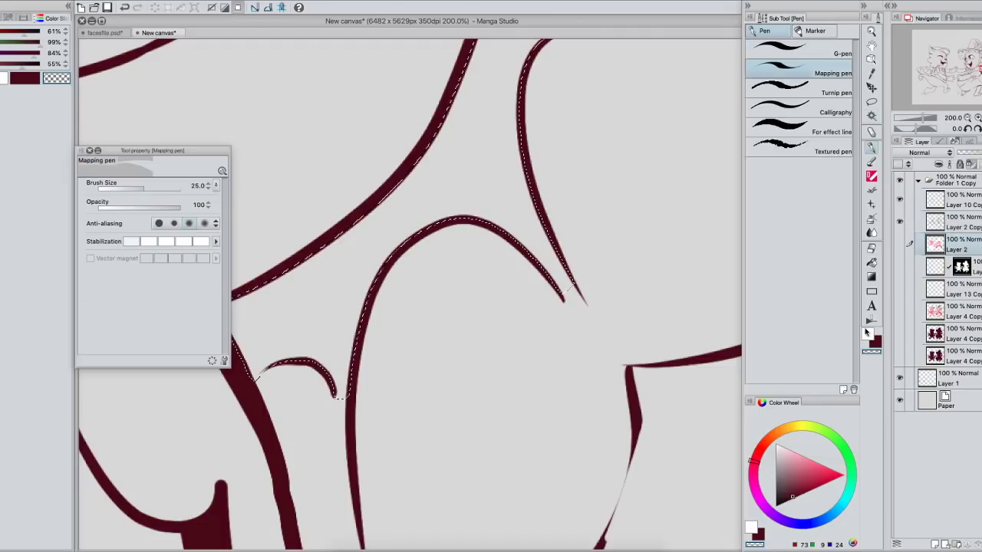
click(868, 335)
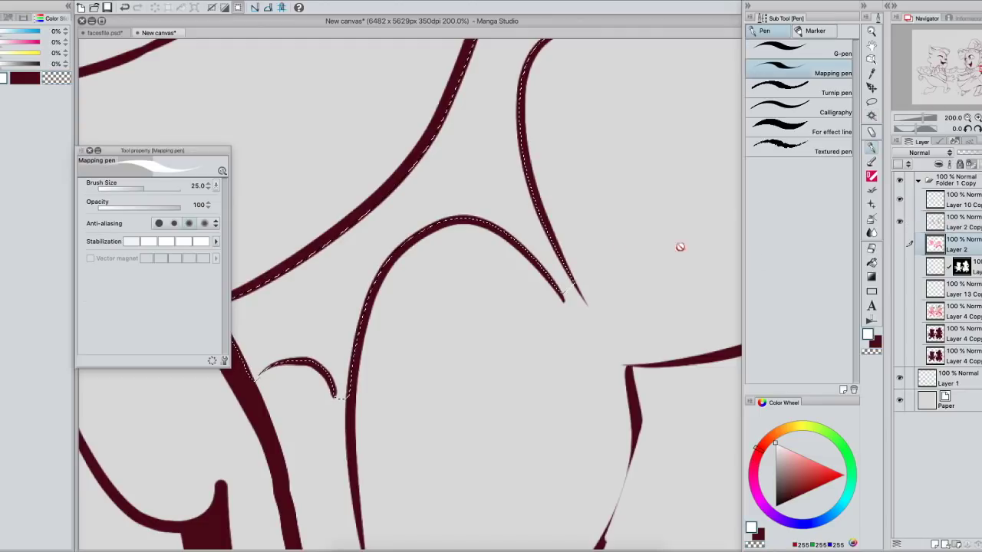
click(956, 362)
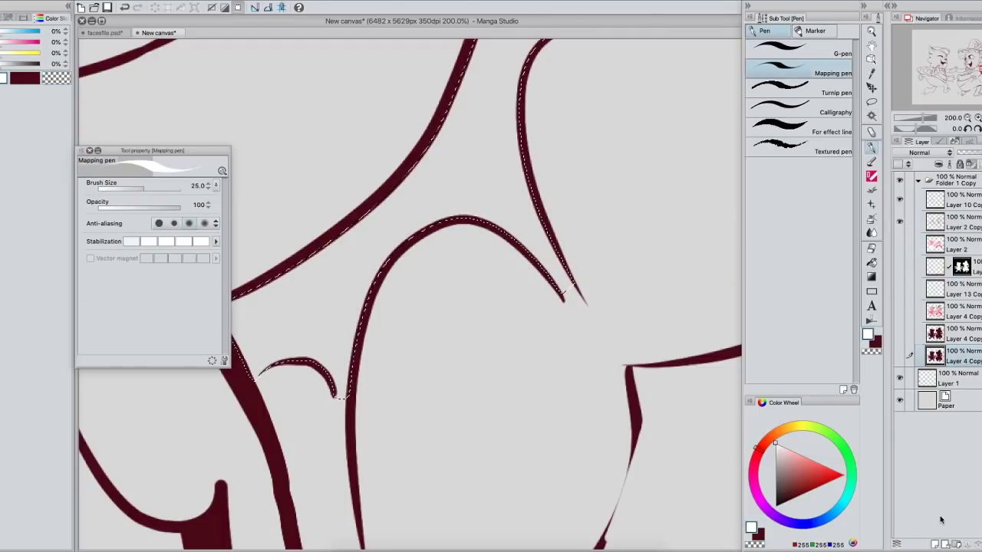
click(934, 545)
Step: Paint the selected wing section white with the Mapping pen, enlarging the brush to size 100
drag(563, 279, 578, 282)
drag(546, 207, 483, 239)
key(bracketright)
key(bracketright)
key(bracketright)
key(bracketright)
key(bracketright)
key(bracketright)
key(bracketright)
mouse_move(555, 232)
mouse_down()
mouse_move(362, 355)
mouse_move(324, 415)
mouse_move(417, 204)
mouse_up()
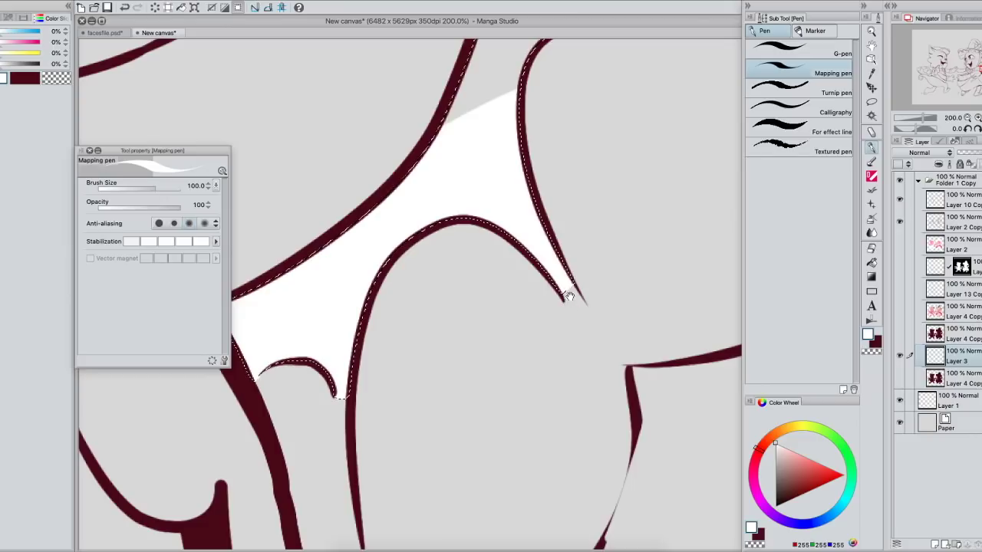
Step: Undo the white strokes in the wing section and try the Fill tool set to refer to the edited layer only
key(ctrl+z)
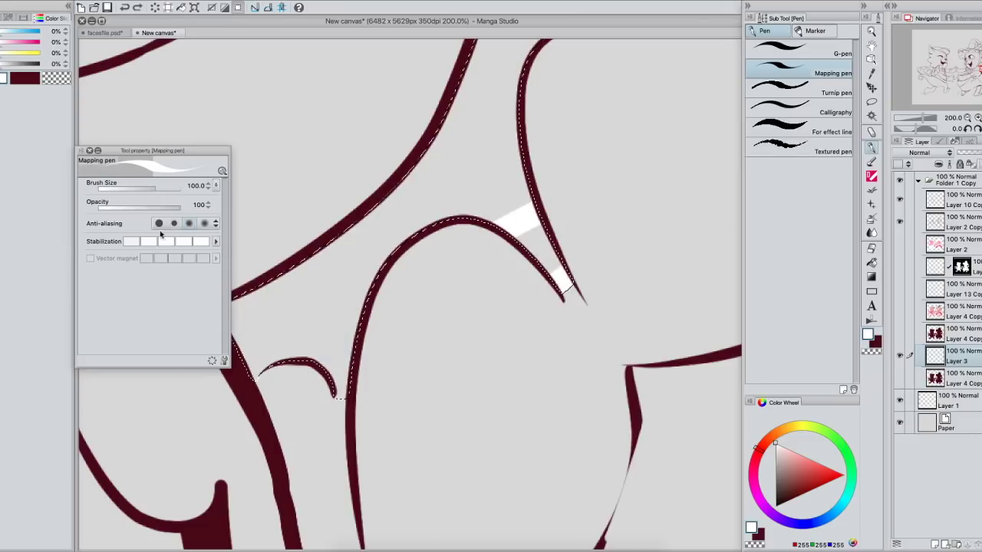
key(ctrl+z)
key(g)
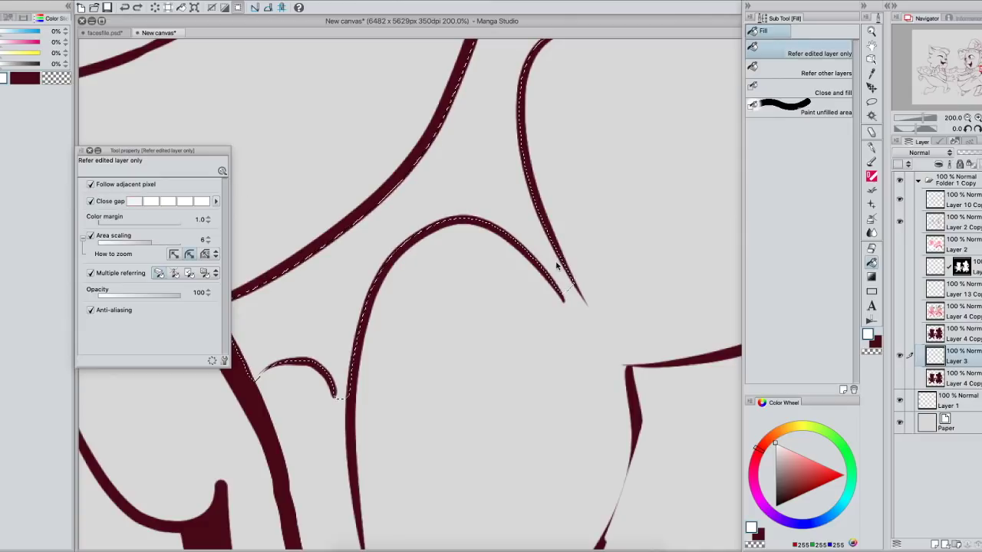
click(594, 300)
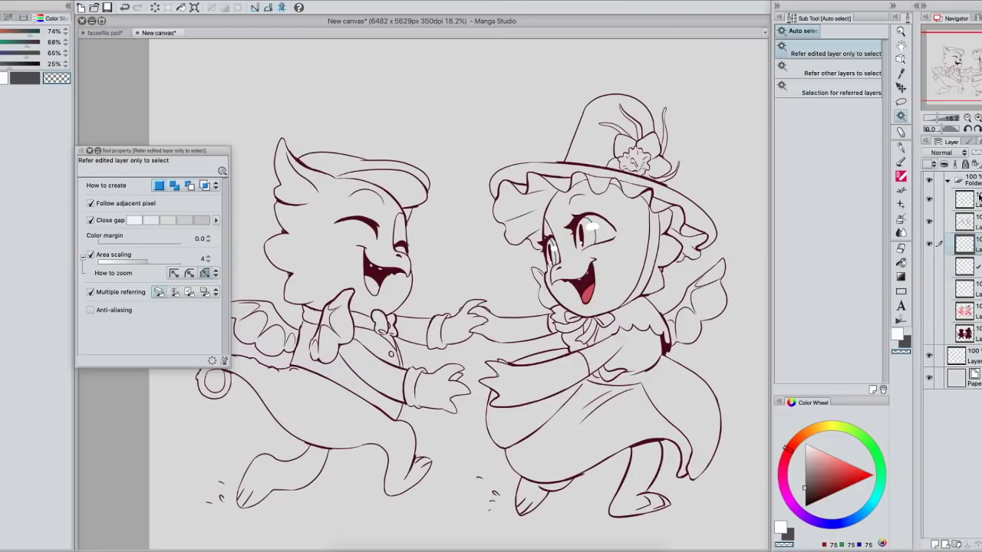
Step: Erase short gaps in the line art at the right dragon's arm, bonnet frill and hat brim, using the size 100 Mapping pen in transparent colour
click(964, 221)
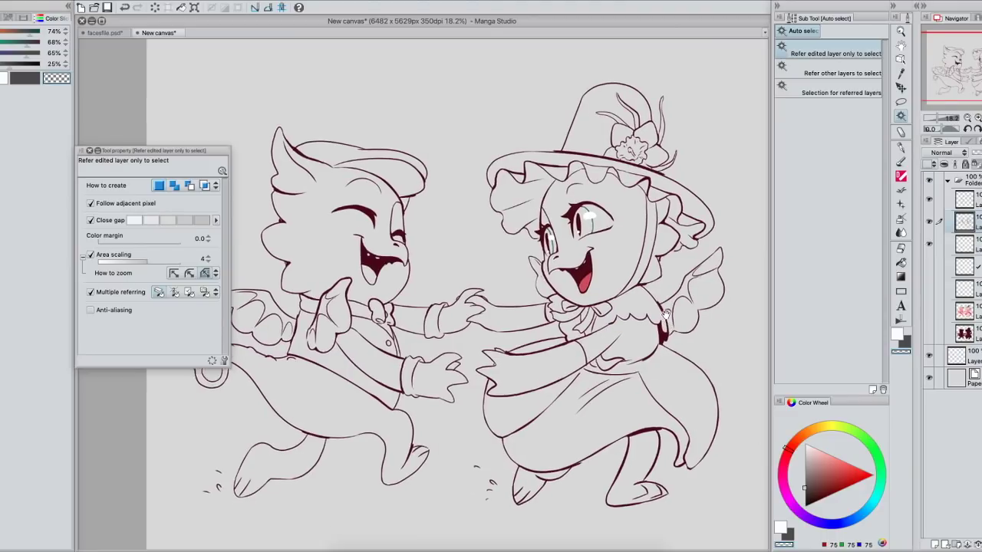
click(967, 117)
click(967, 118)
drag(690, 294, 640, 329)
click(901, 146)
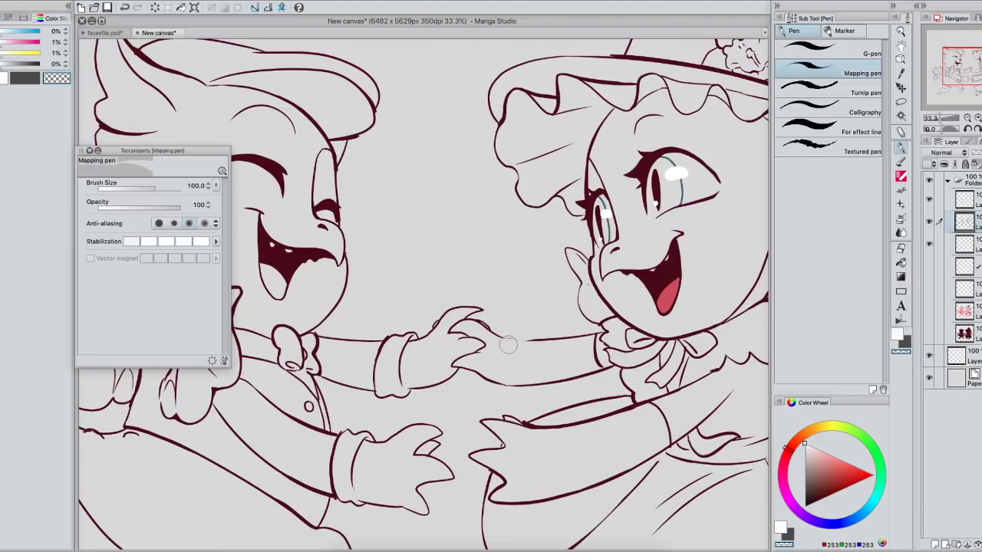
drag(549, 348, 583, 333)
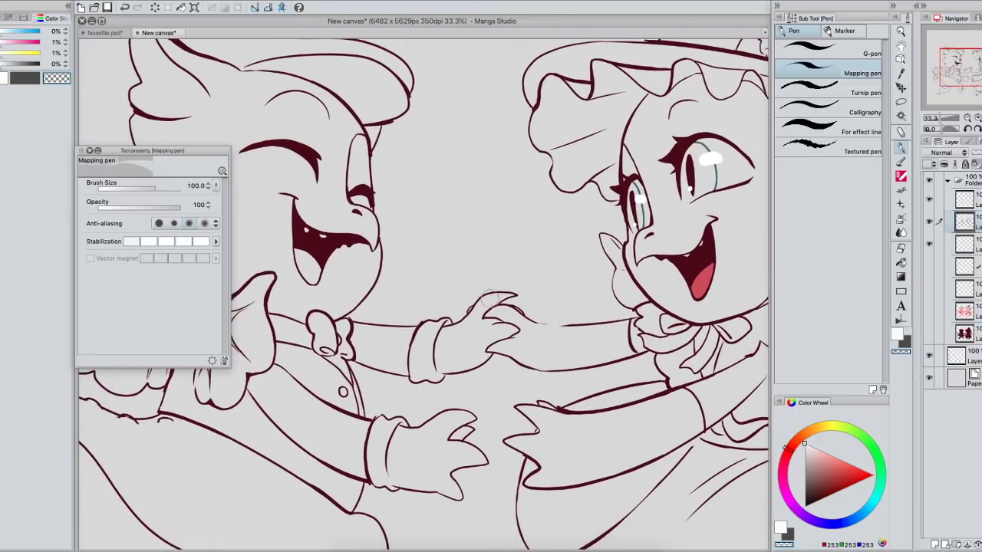
drag(607, 249, 545, 323)
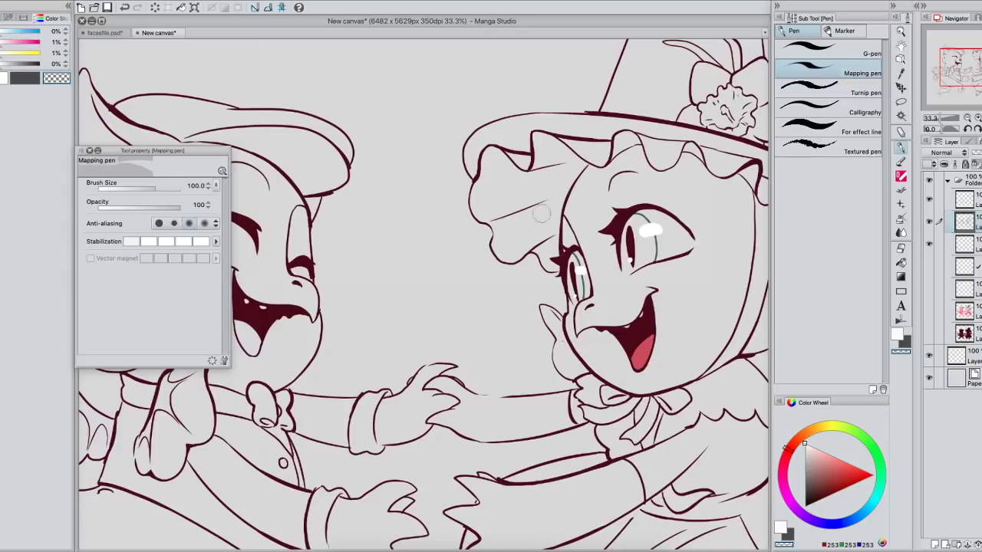
drag(493, 241, 495, 255)
drag(621, 266, 428, 303)
mouse_move(686, 268)
mouse_down()
mouse_move(678, 302)
mouse_move(682, 266)
mouse_move(664, 245)
mouse_up()
drag(605, 253, 663, 227)
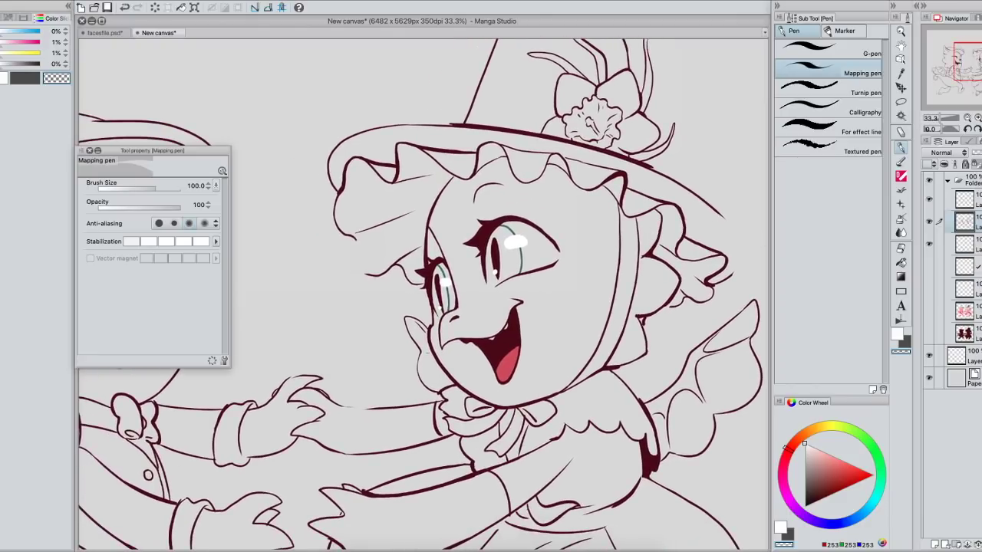
Step: From the layer beneath the line art, auto-select the background, examine how the selection handles the erased gaps, and deselect
click(976, 245)
click(901, 115)
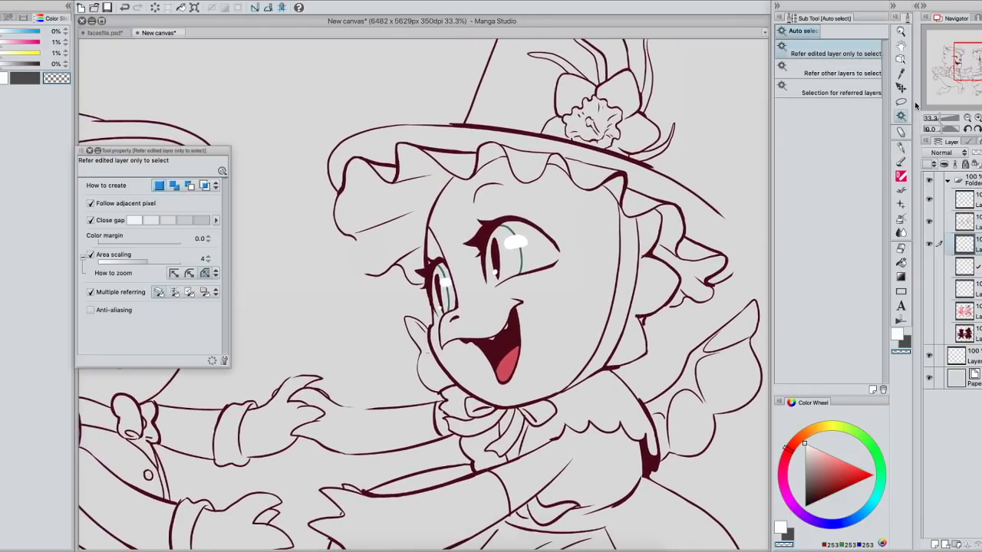
click(678, 333)
click(978, 61)
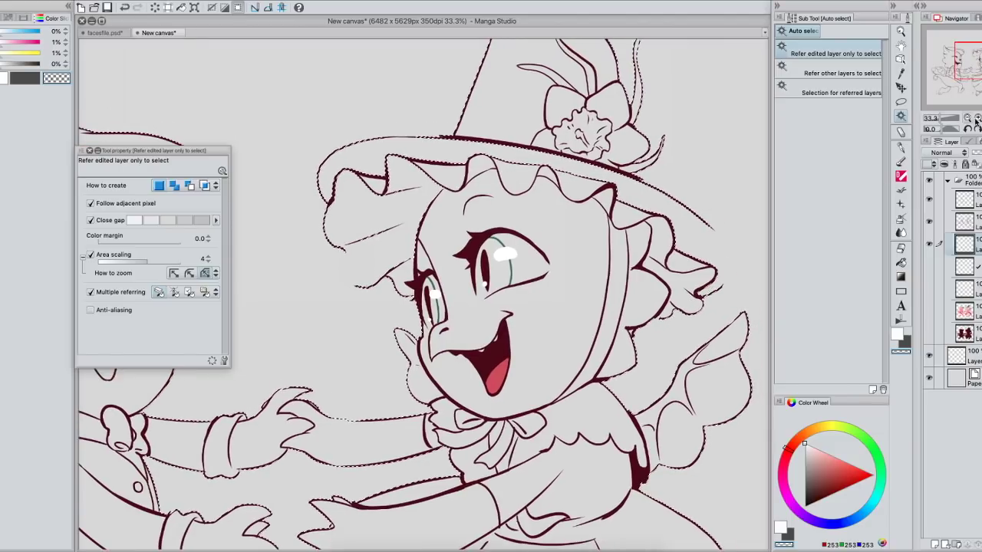
click(978, 119)
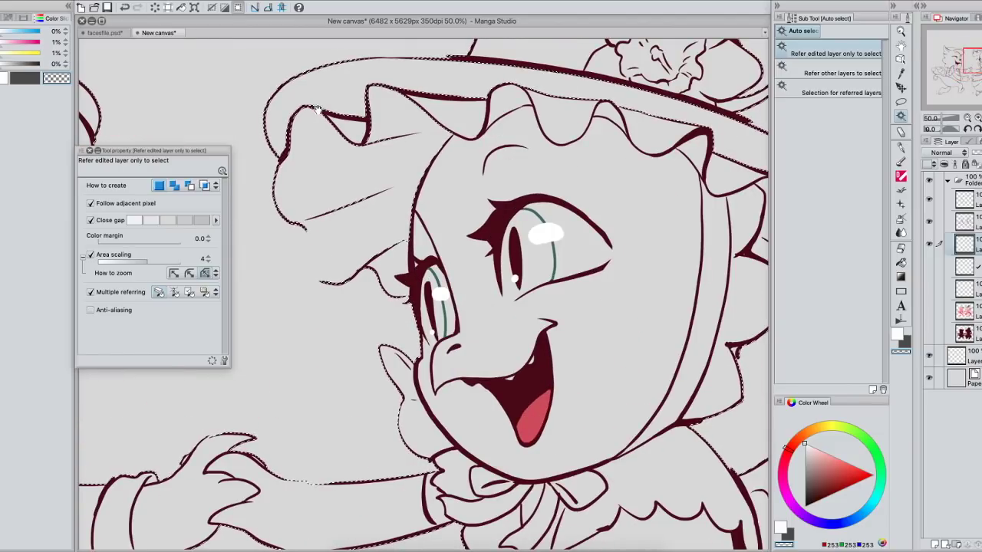
drag(596, 288, 563, 303)
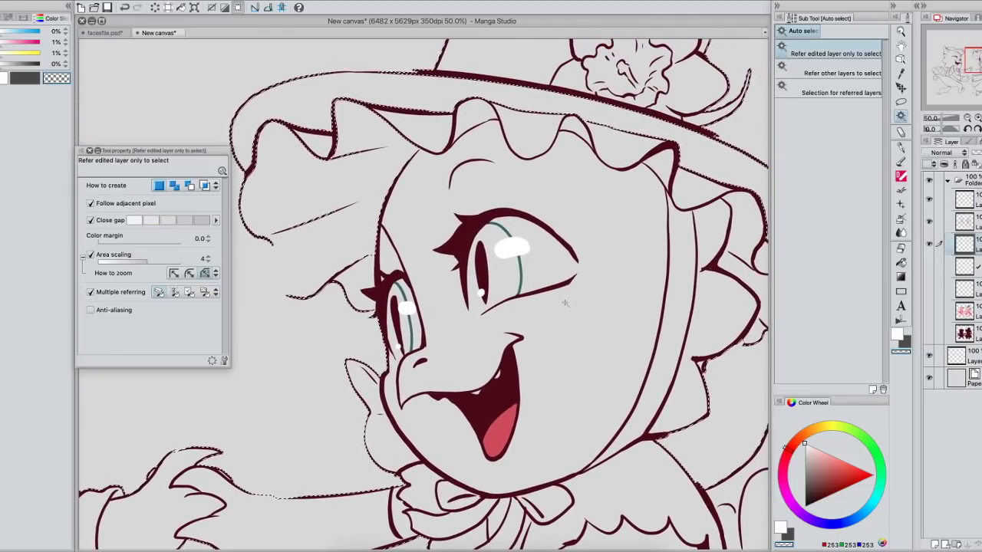
drag(567, 313, 567, 311)
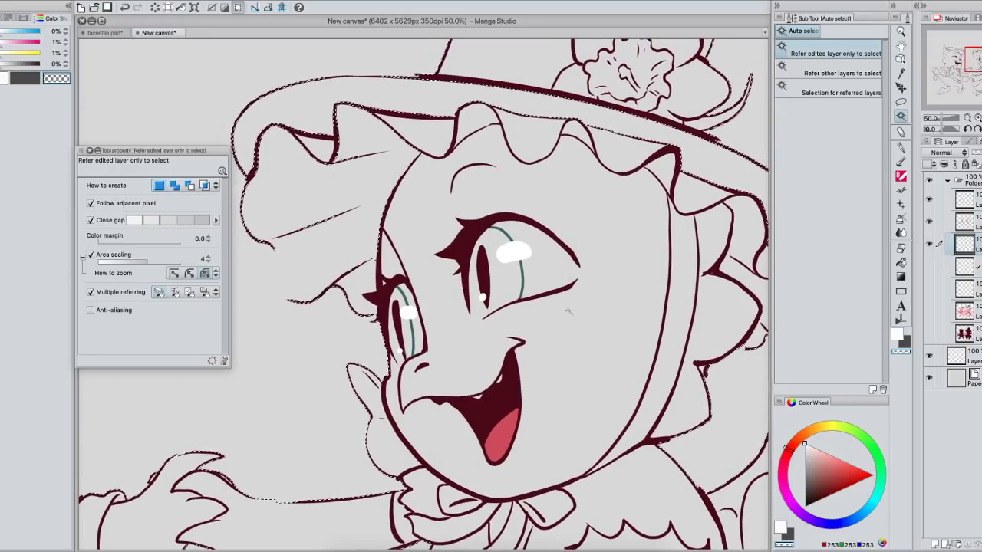
key(ctrl+d)
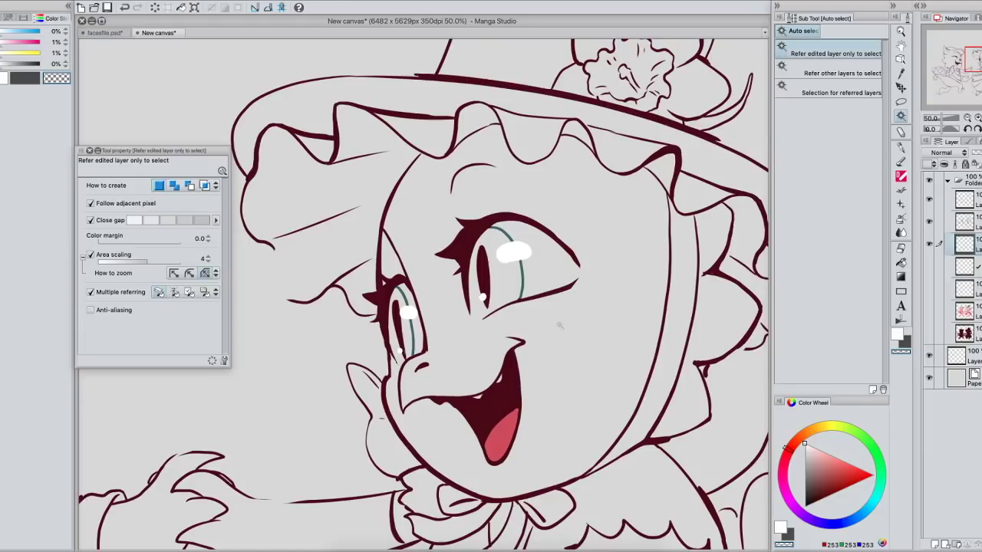
Step: Bridge the gaps in the bonnet frill, hat brim and arm outlines on the lower layer with the Mapping pen in white at size 25
click(902, 148)
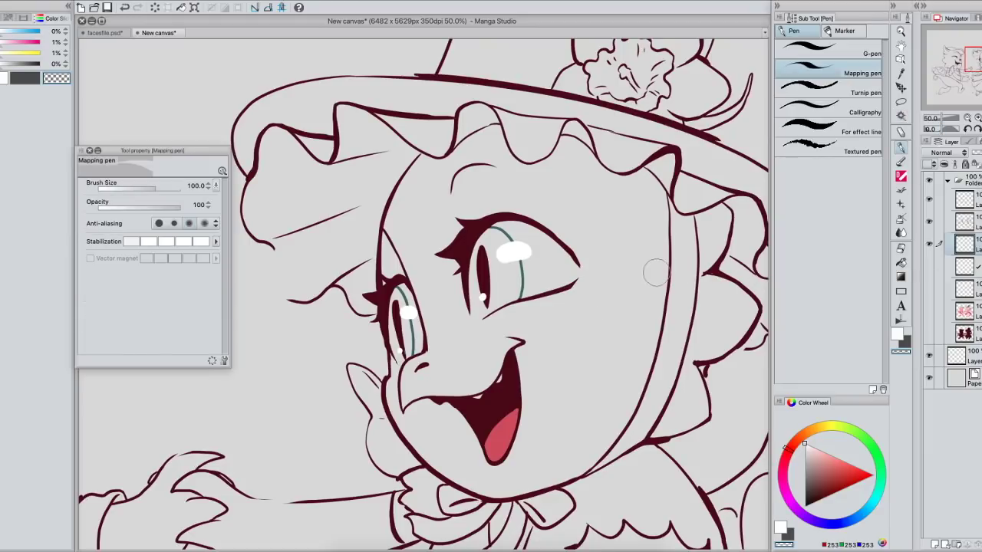
drag(807, 449, 804, 442)
key(bracketleft)
key(bracketleft)
key(bracketleft)
key(bracketleft)
key(bracketleft)
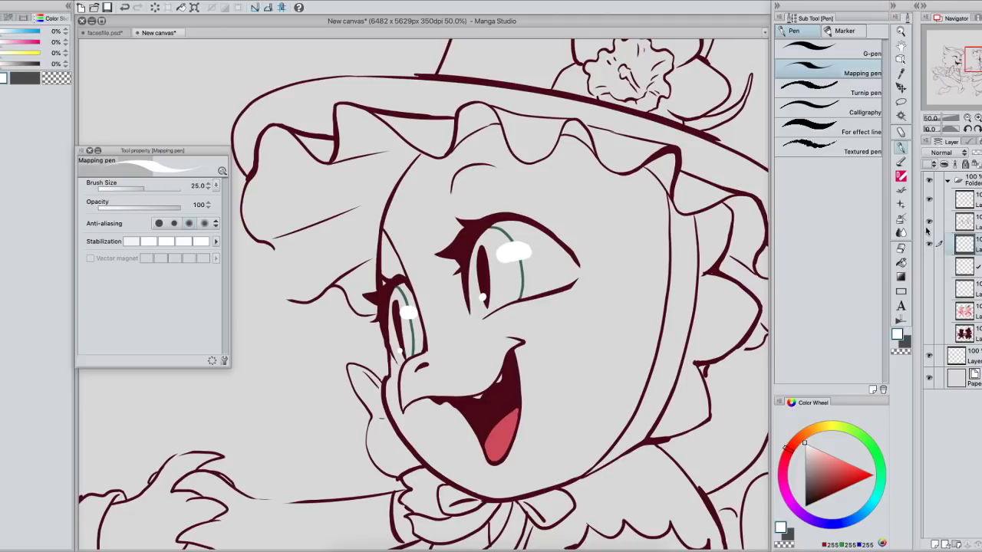
click(929, 201)
click(929, 200)
click(929, 220)
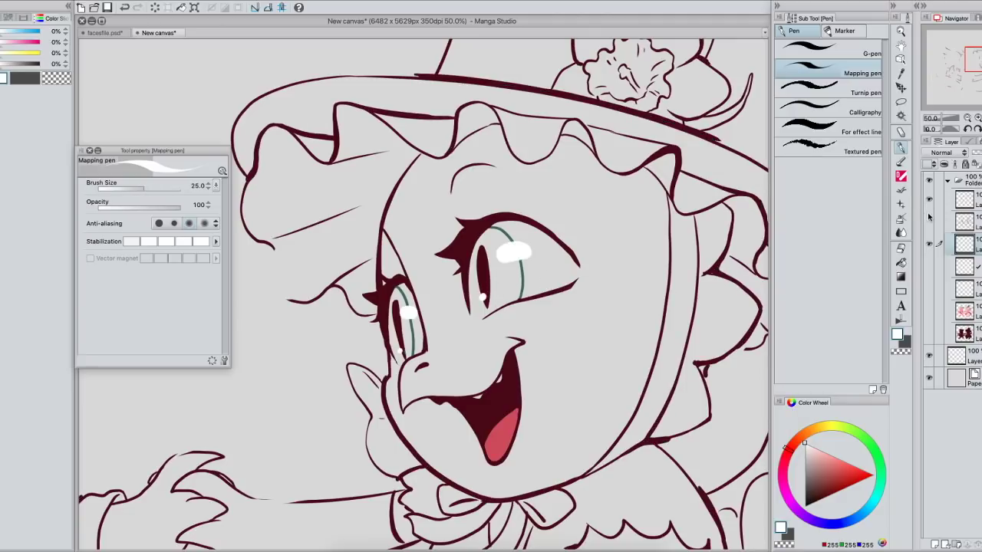
click(929, 220)
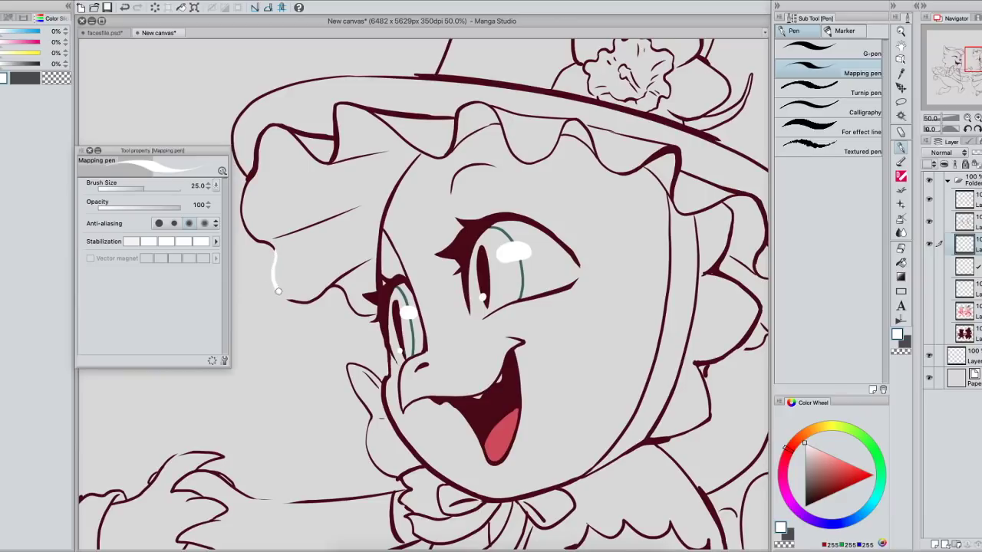
drag(721, 262, 570, 233)
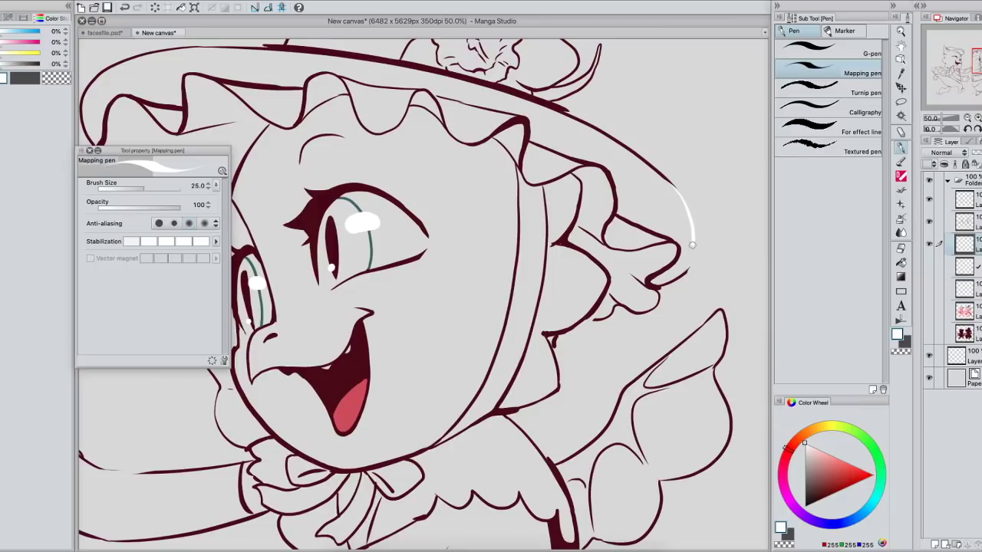
mouse_move(437, 360)
mouse_down()
mouse_move(578, 298)
mouse_move(676, 300)
mouse_up()
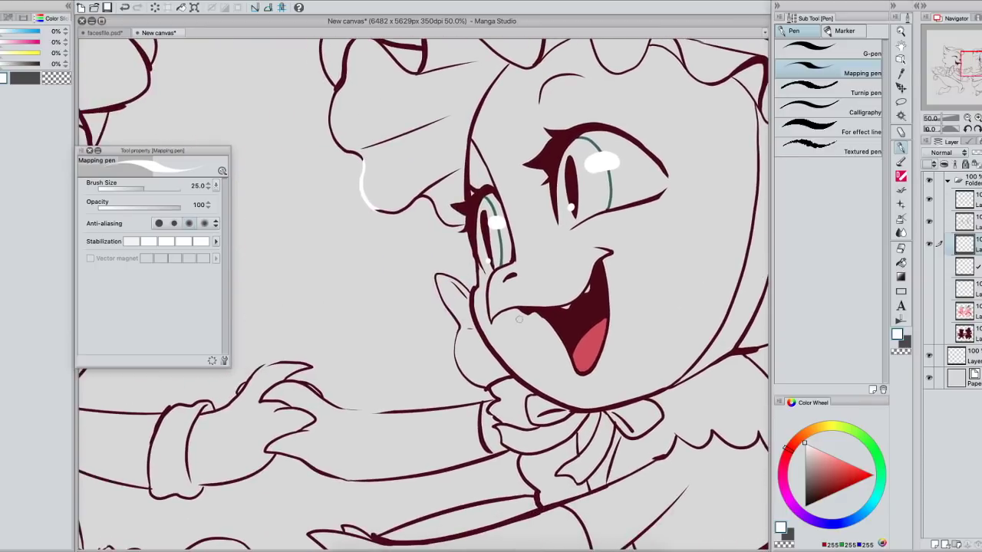
drag(340, 410, 402, 409)
drag(642, 300, 542, 284)
drag(696, 303, 565, 281)
drag(643, 287, 661, 410)
drag(578, 327, 721, 386)
drag(596, 347, 629, 338)
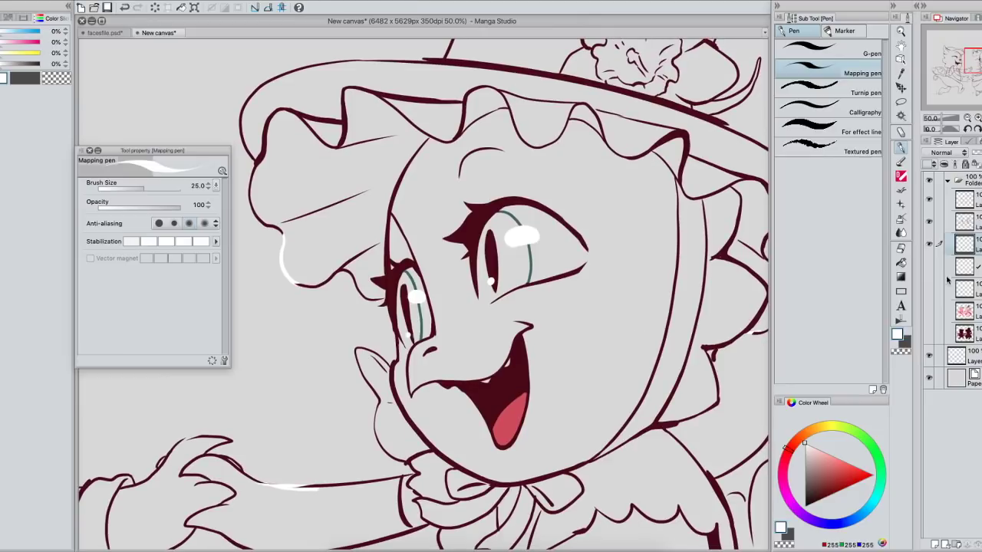
Step: Hide and show the layer with the white strokes to check how they bridge the outline gaps
click(929, 244)
click(929, 244)
click(929, 246)
click(929, 245)
click(930, 245)
click(929, 245)
Step: Auto-select the background around the bridged outlines with multiple referring on, and invert the selected area
click(901, 116)
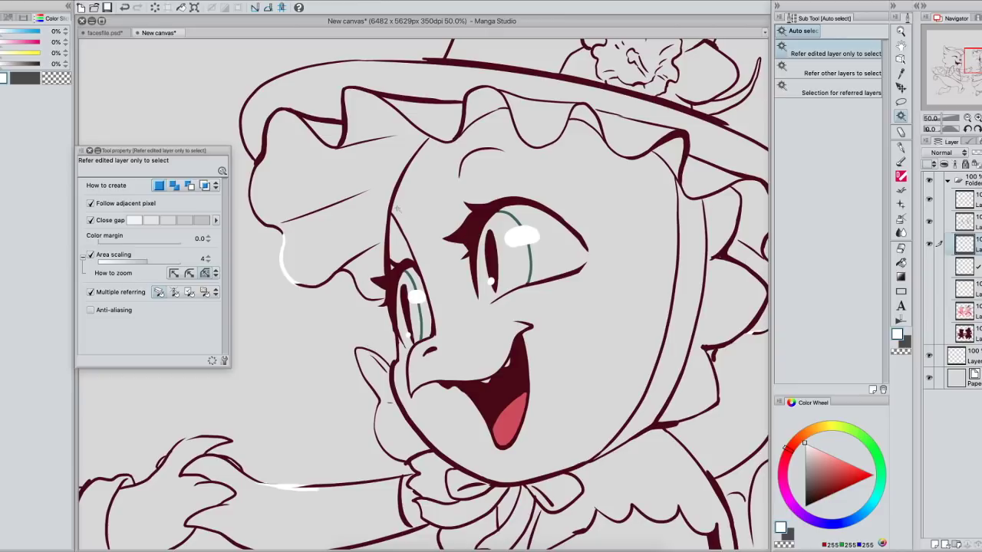
click(929, 223)
click(929, 223)
click(929, 244)
click(929, 244)
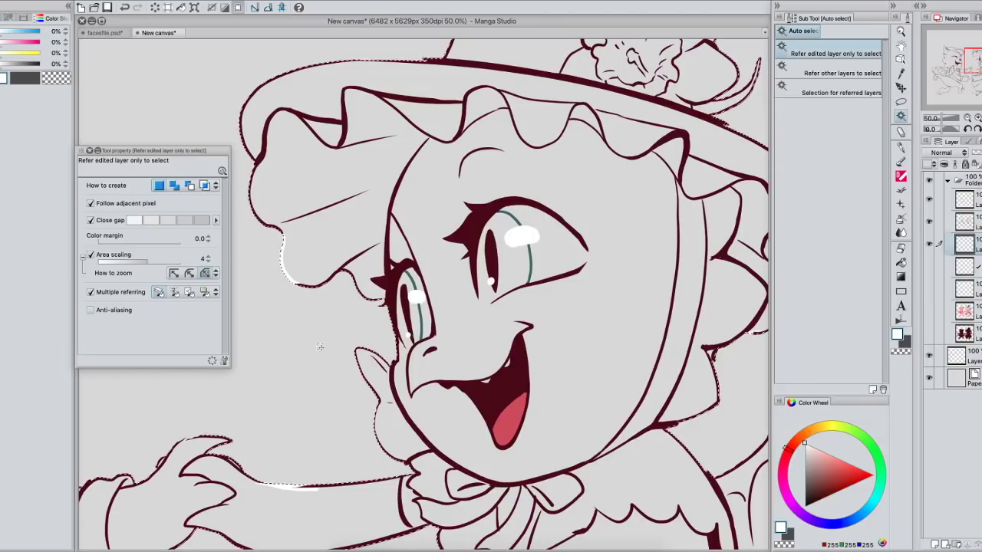
click(282, 230)
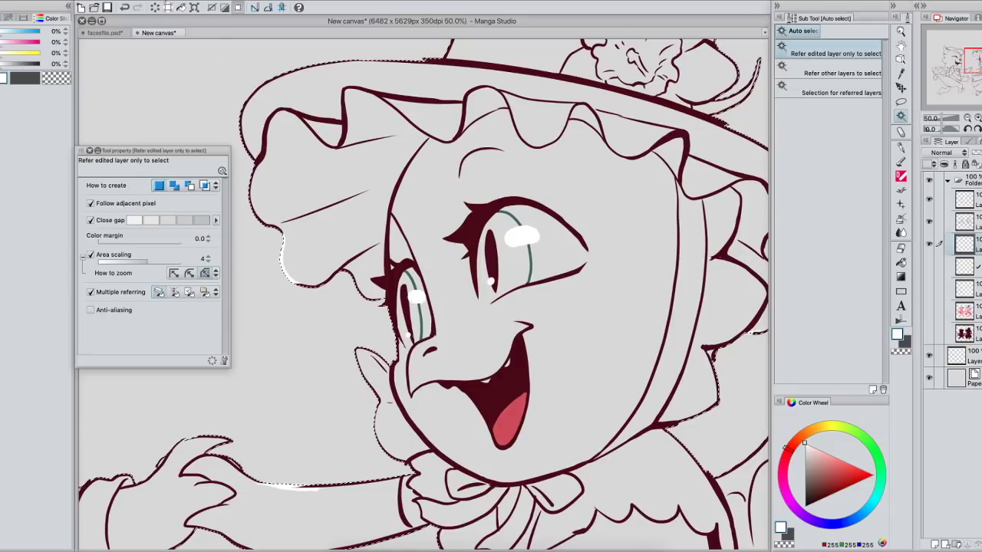
click(153, 1)
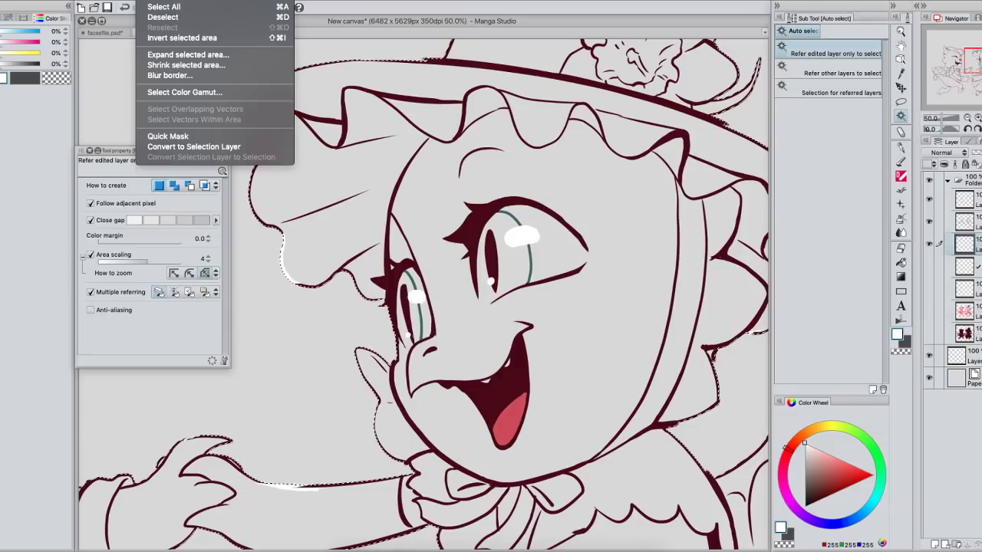
click(180, 37)
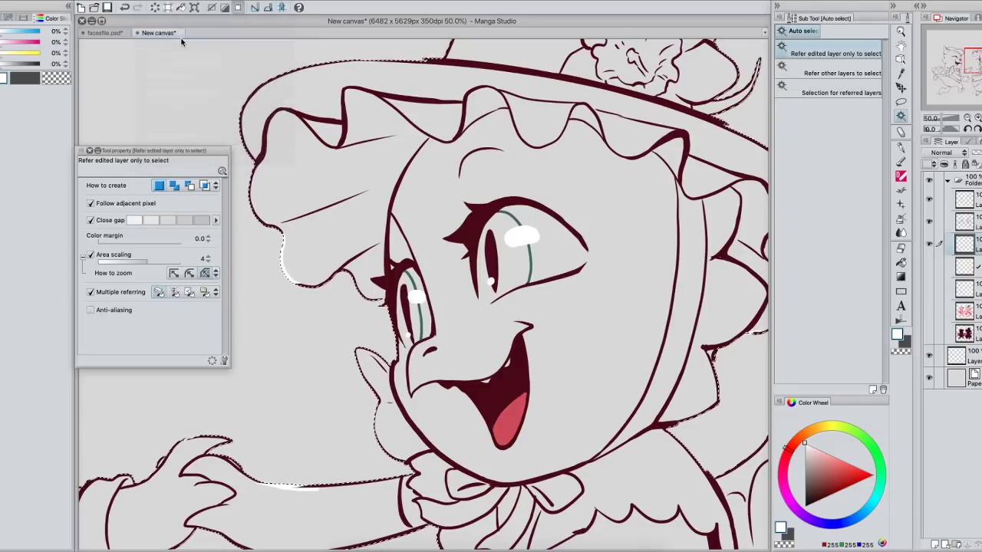
Step: Paint both dragons white inside the inverted selection with the Mapping pen enlarged to size 2000
click(902, 148)
click(936, 118)
drag(583, 320, 644, 318)
key(bracketright)
key(bracketright)
key(bracketright)
key(bracketright)
key(bracketright)
key(bracketright)
key(bracketright)
key(bracketright)
key(bracketright)
key(bracketright)
key(bracketright)
key(bracketright)
key(bracketright)
key(bracketright)
key(bracketright)
key(bracketright)
key(bracketright)
key(bracketright)
key(bracketright)
key(bracketright)
mouse_move(497, 332)
mouse_down()
mouse_move(471, 318)
mouse_move(582, 326)
mouse_move(480, 404)
mouse_move(453, 472)
mouse_move(564, 464)
mouse_move(253, 464)
mouse_move(307, 249)
mouse_move(311, 361)
mouse_up()
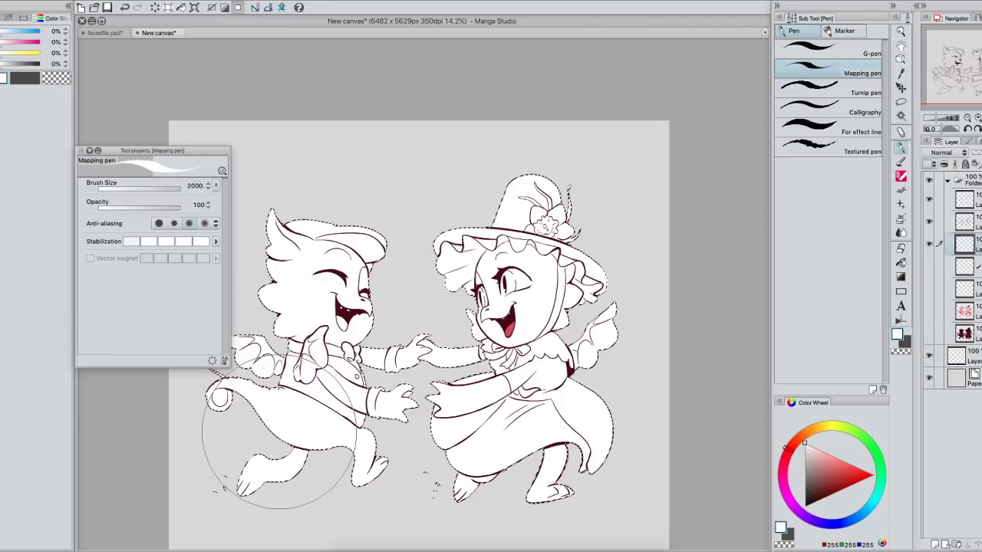
mouse_move(505, 343)
mouse_down()
mouse_move(544, 308)
mouse_move(526, 313)
mouse_up()
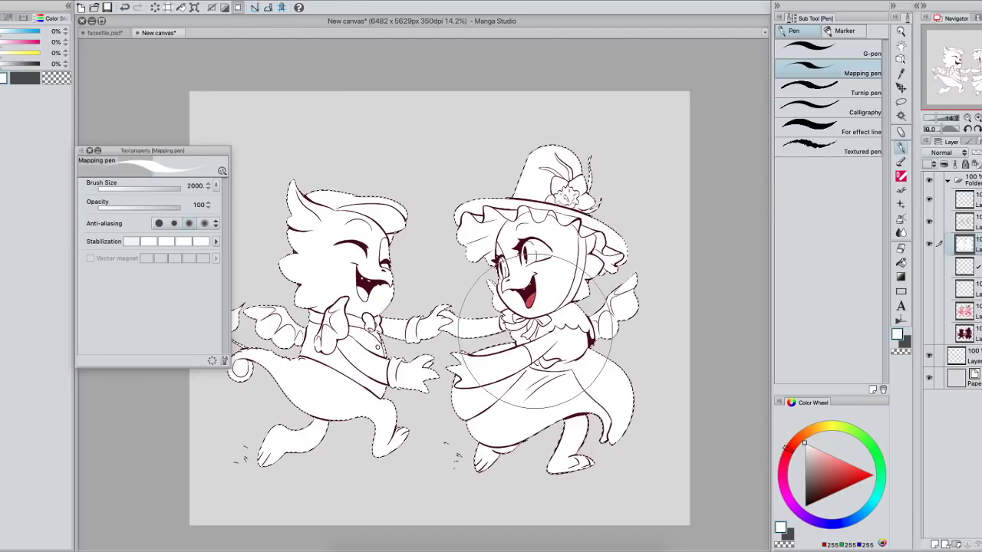
drag(571, 336, 563, 347)
Step: Undo the white fill and the selection around the dragons
key(super+z)
key(super+z)
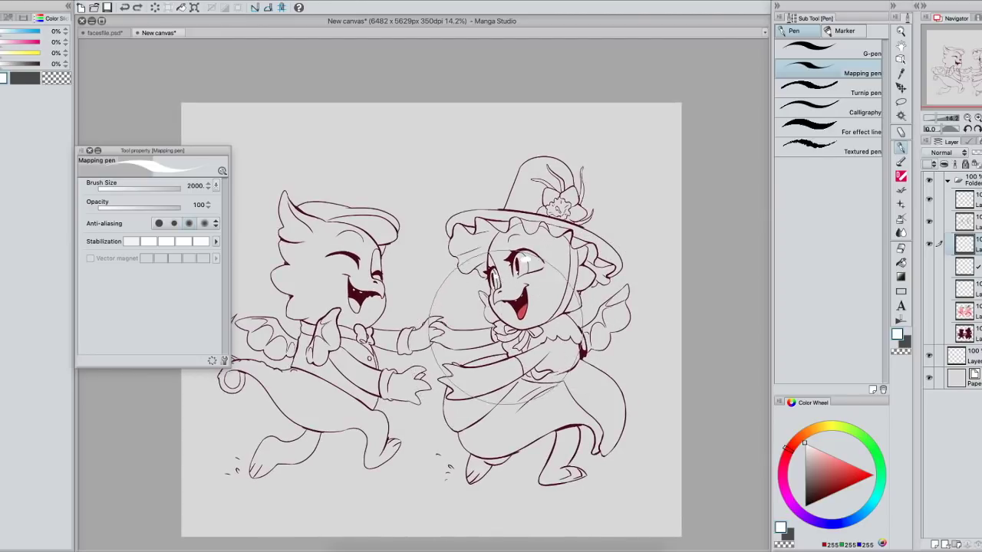
drag(545, 349, 585, 343)
Step: Make the layer beneath the line art active, auto-select the whole background around the dragons, and invert the selected area
click(968, 222)
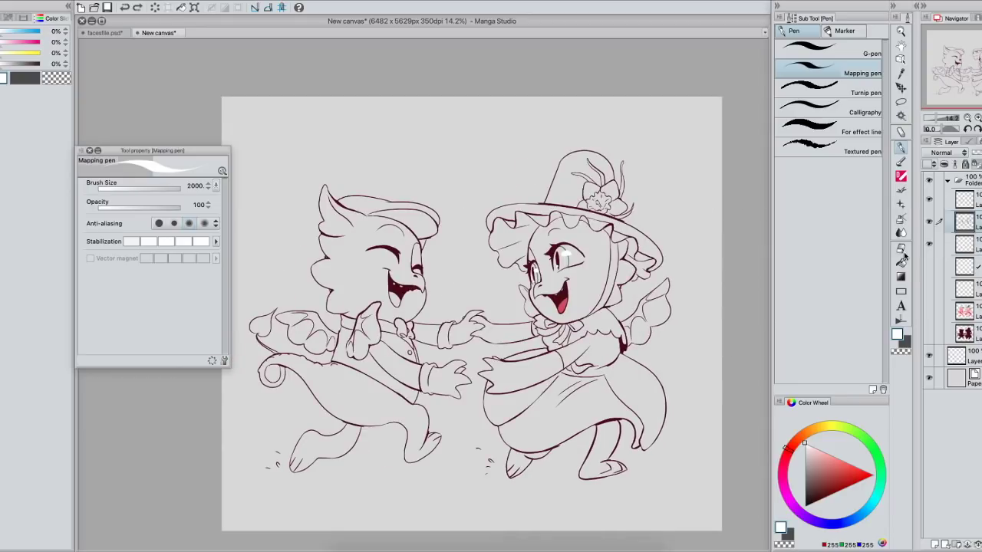
click(901, 116)
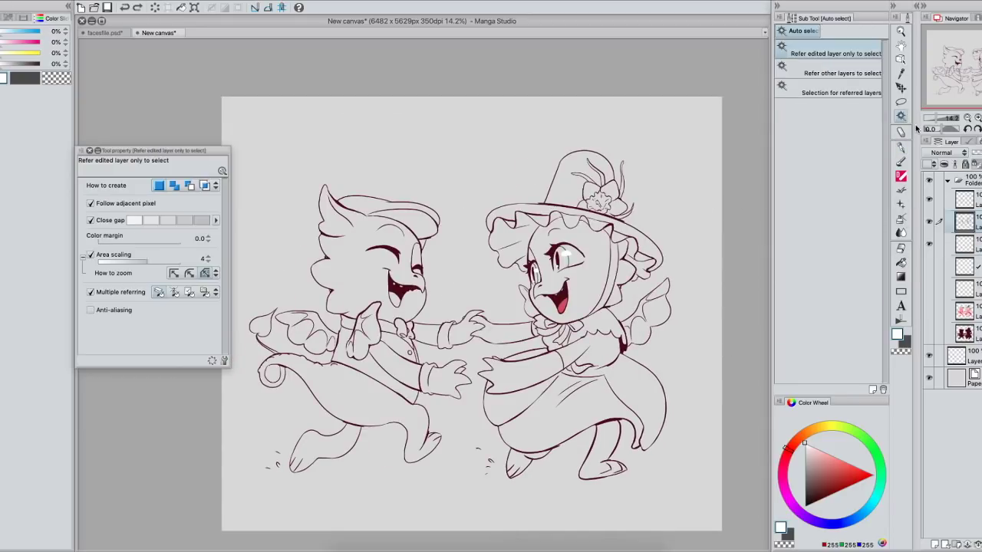
drag(591, 253, 598, 245)
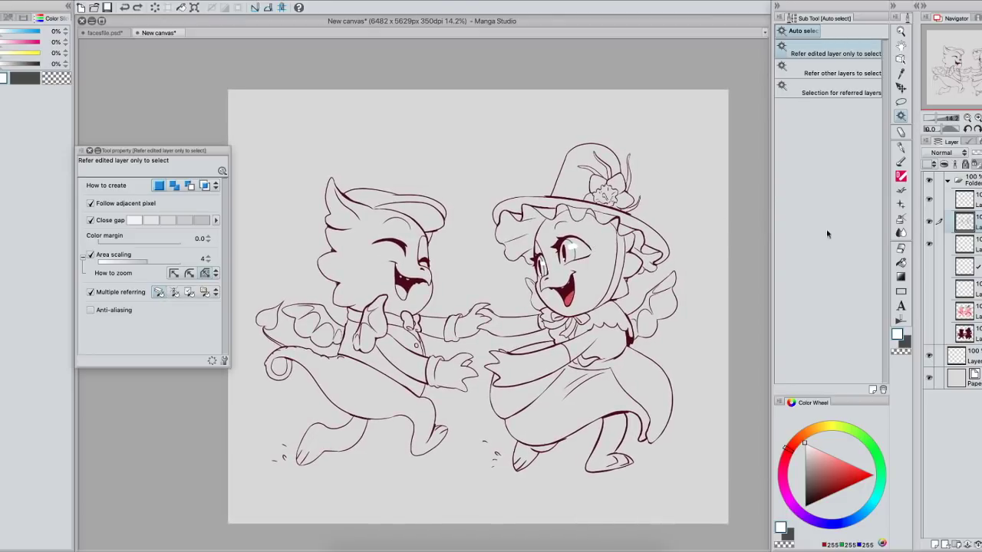
click(968, 244)
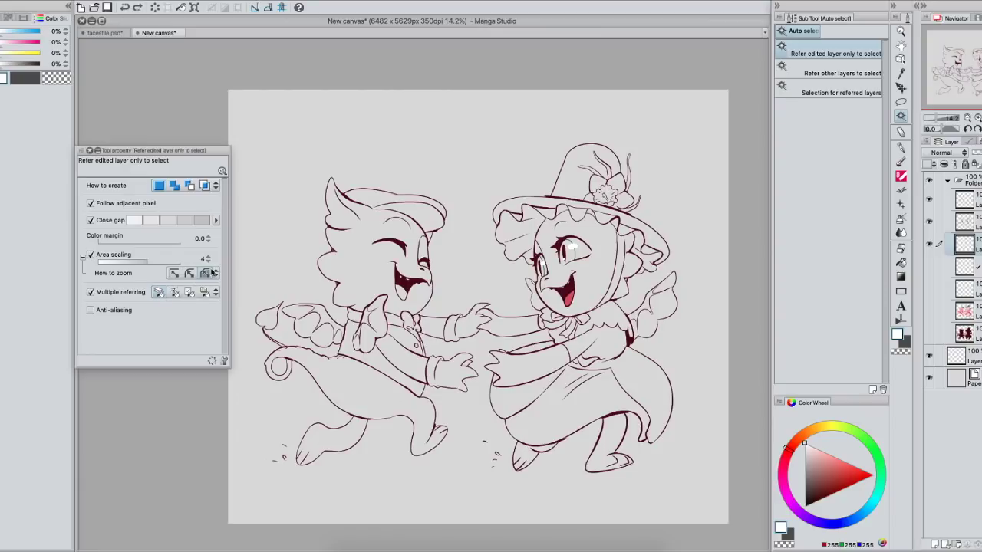
click(930, 199)
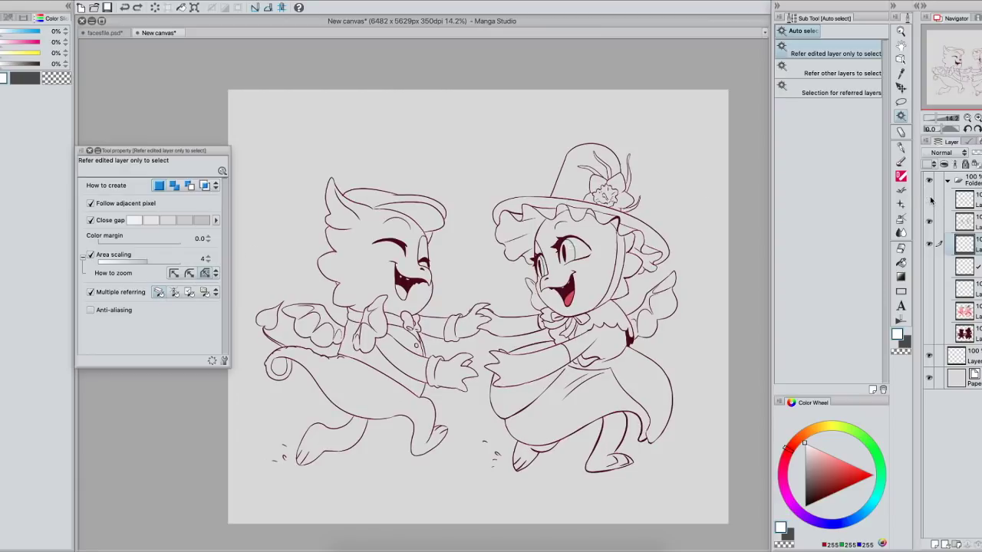
click(930, 200)
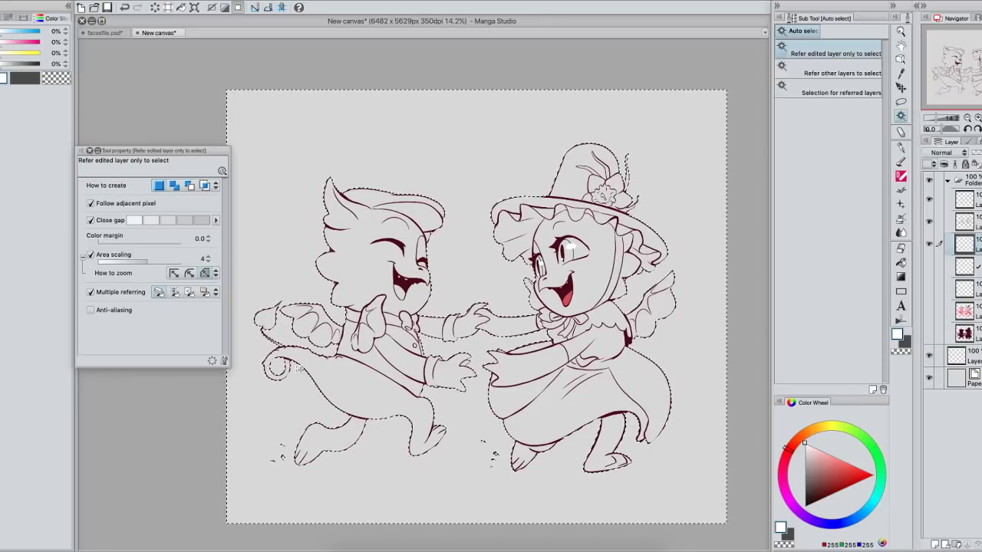
click(155, 0)
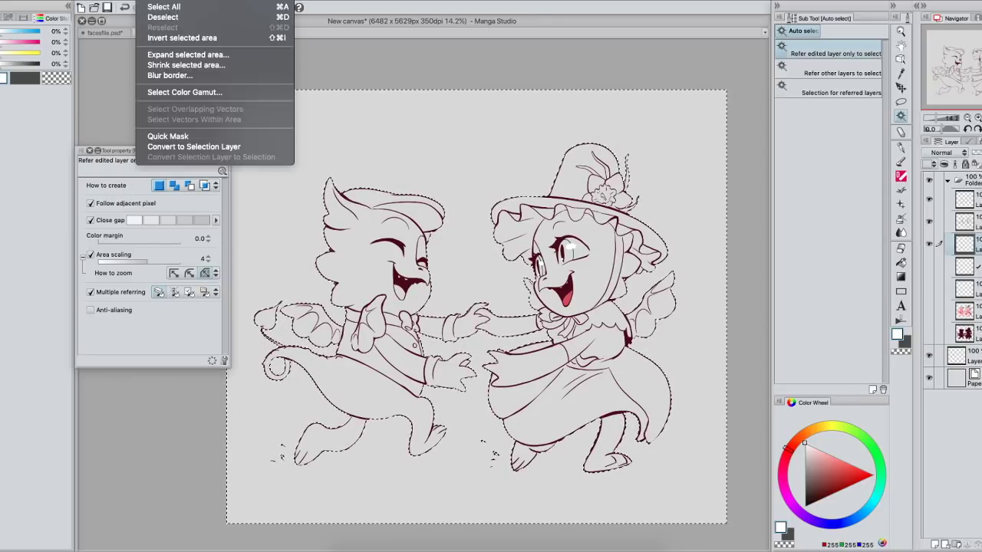
click(177, 36)
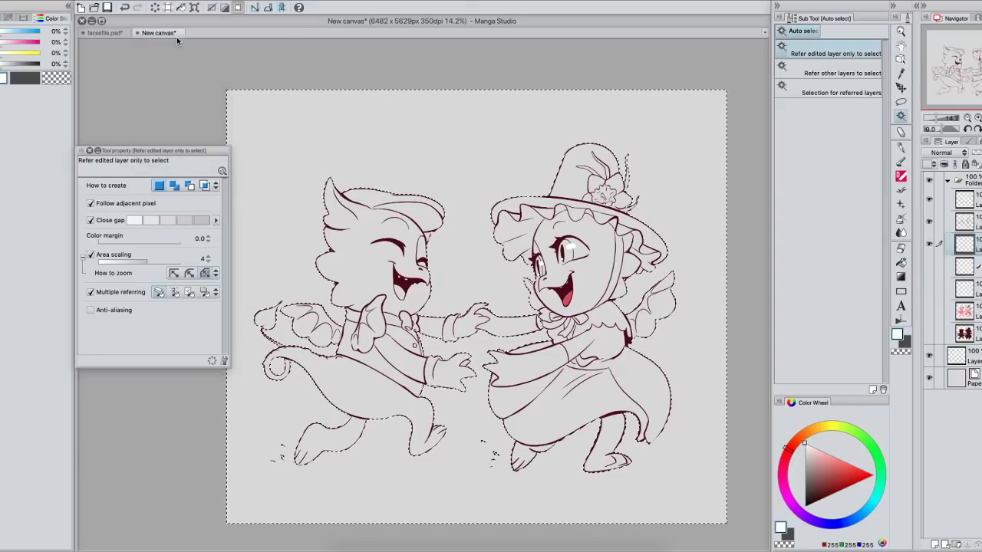
Step: Try to paint both dragons white inside the selection with the Mapping pen, and undo the strokes
click(901, 148)
mouse_move(668, 307)
mouse_down()
mouse_move(604, 442)
mouse_move(640, 376)
mouse_move(630, 215)
mouse_move(594, 174)
mouse_move(479, 213)
mouse_move(376, 205)
mouse_move(284, 288)
mouse_move(307, 257)
mouse_up()
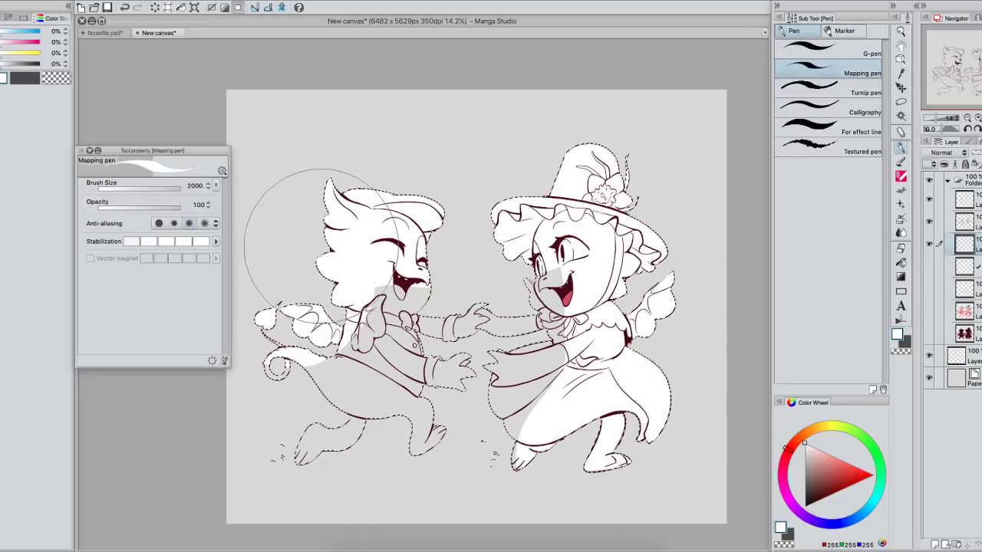
key(ctrl+z)
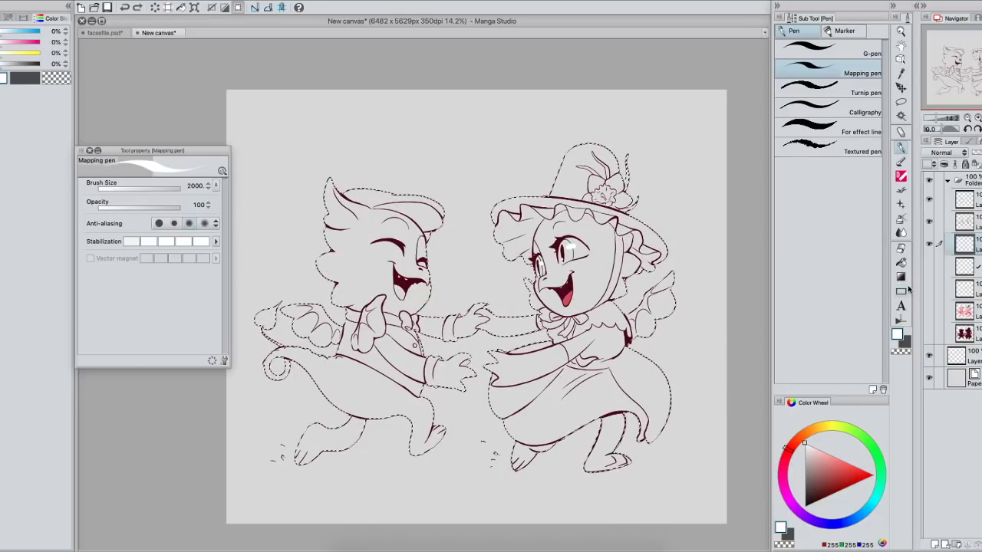
Step: Fill both selected dragons white by drawing a filled Rectangle across the whole canvas
click(903, 290)
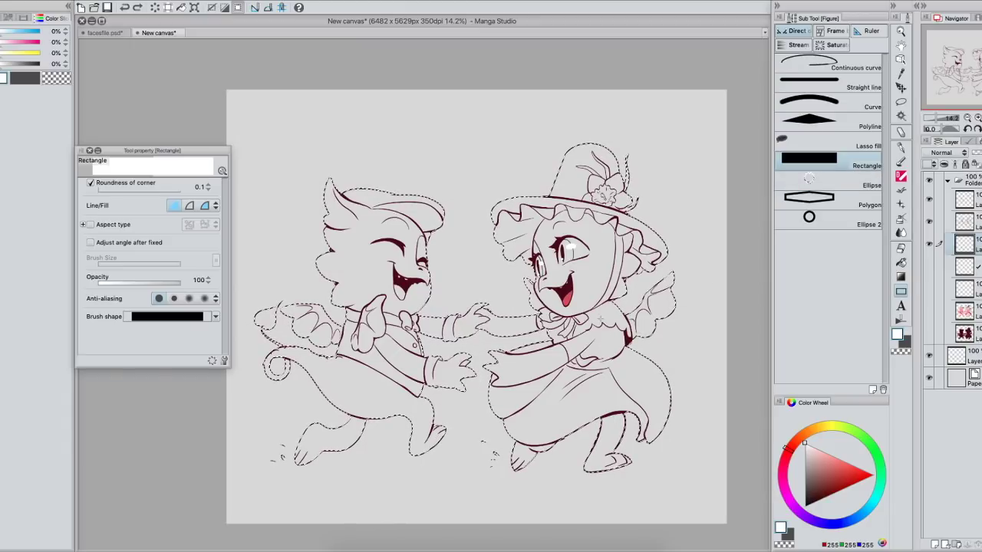
drag(239, 102, 728, 511)
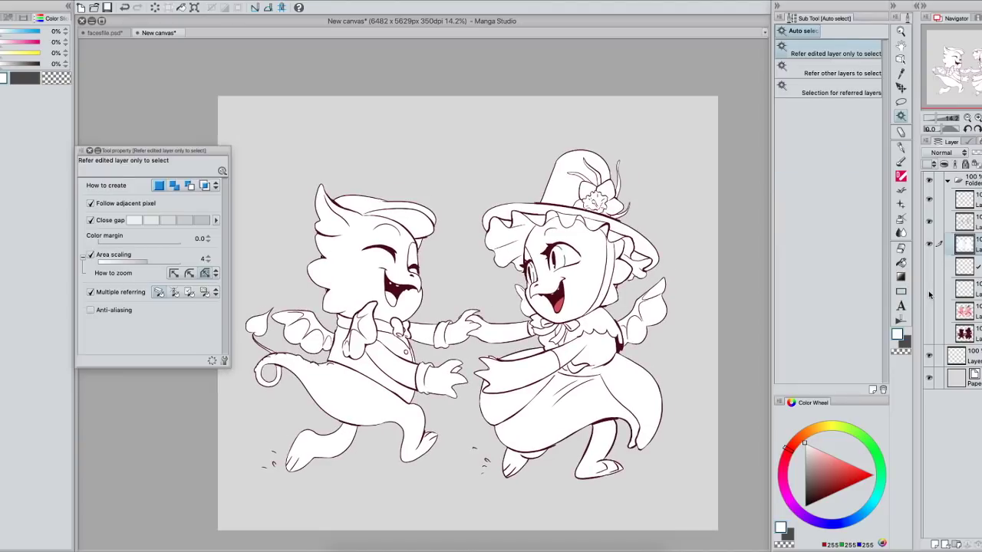
Step: Hide the white base layer, show the finished coloured layer, and sample the pink skin colour from the hatted dragon's face
click(928, 244)
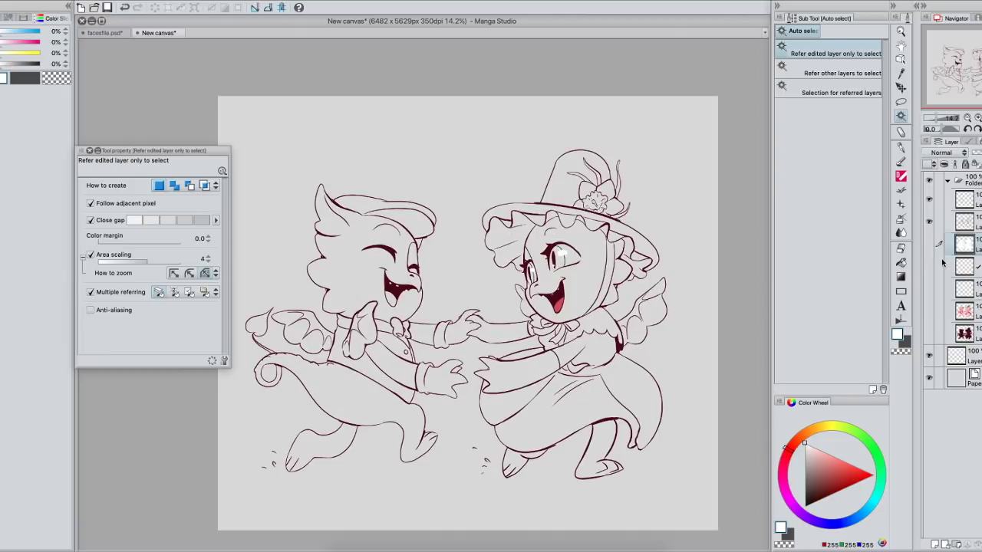
click(929, 310)
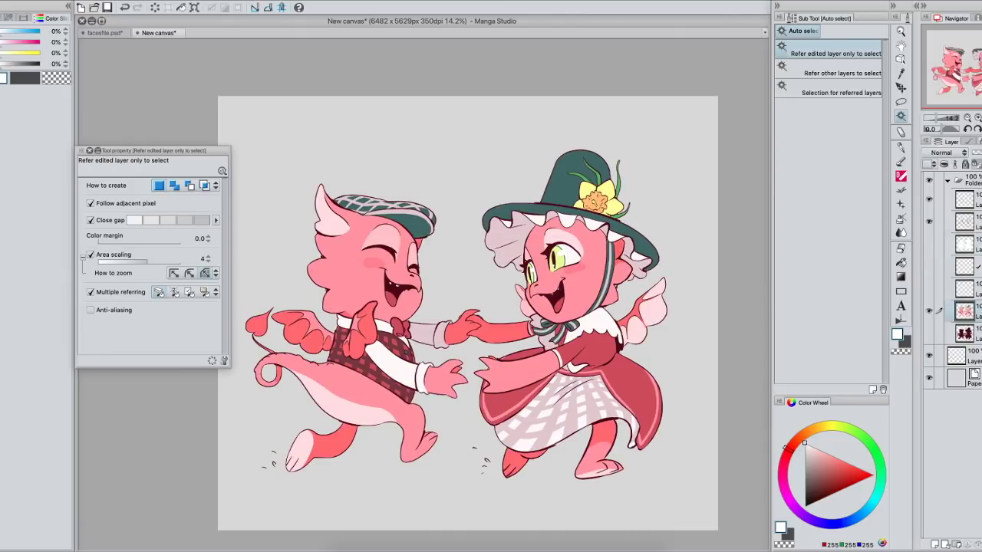
right_click(589, 291)
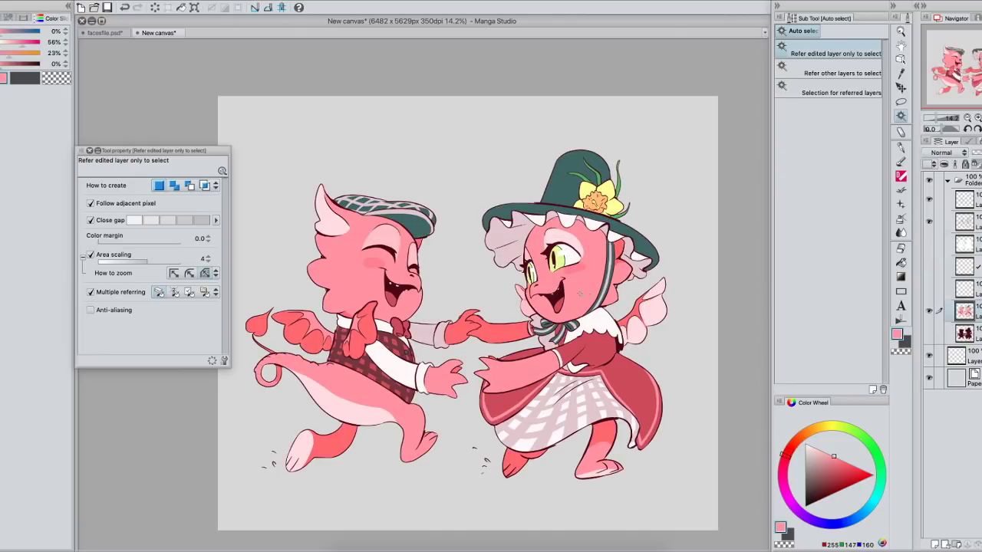
Step: Hide the coloured layer, show and activate the white base layer, and choose the Fill tool set to refer to the edited layer only
click(929, 311)
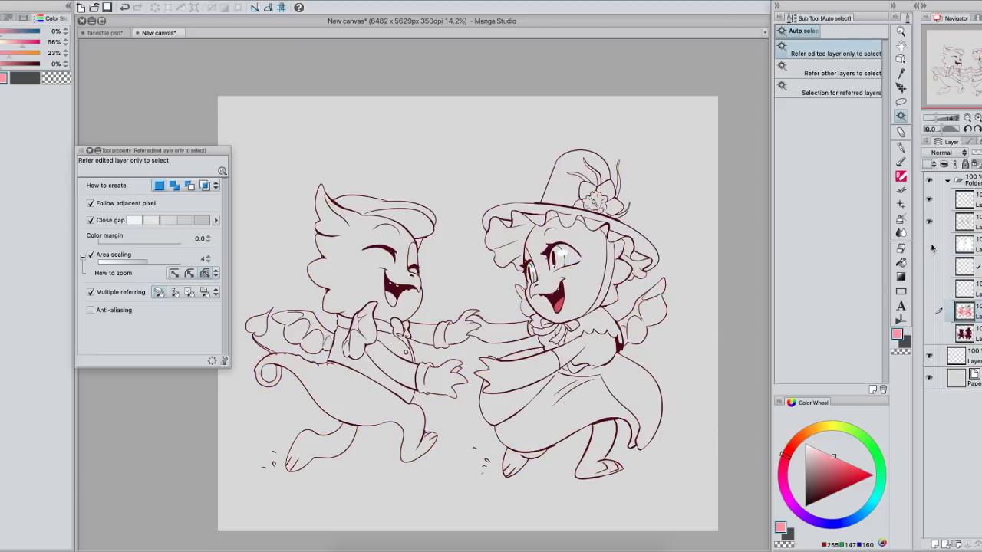
click(929, 244)
click(976, 243)
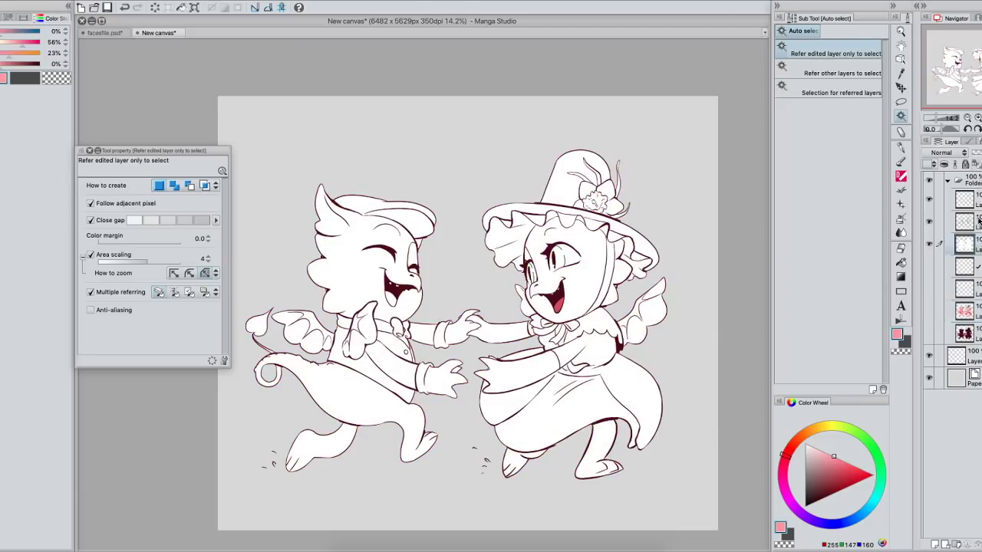
click(901, 262)
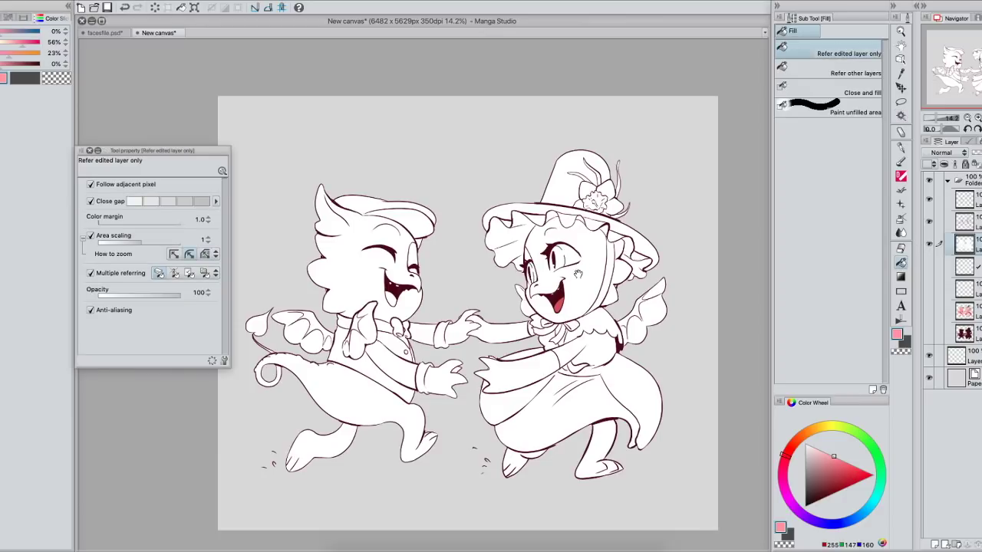
drag(578, 278, 577, 281)
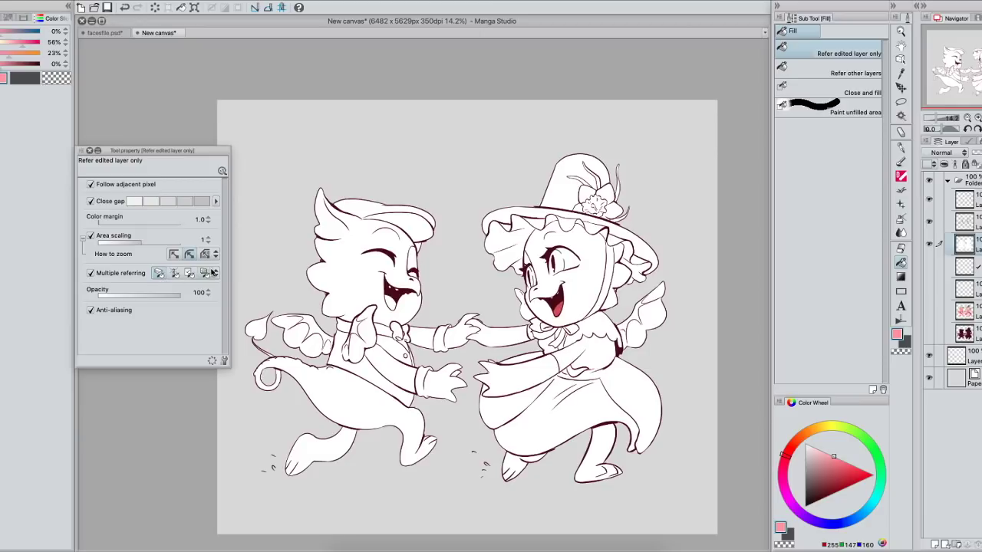
Step: Try to fill the hatted dragon's face pink with the third Multiple referring option
click(190, 273)
click(930, 243)
click(930, 243)
click(585, 289)
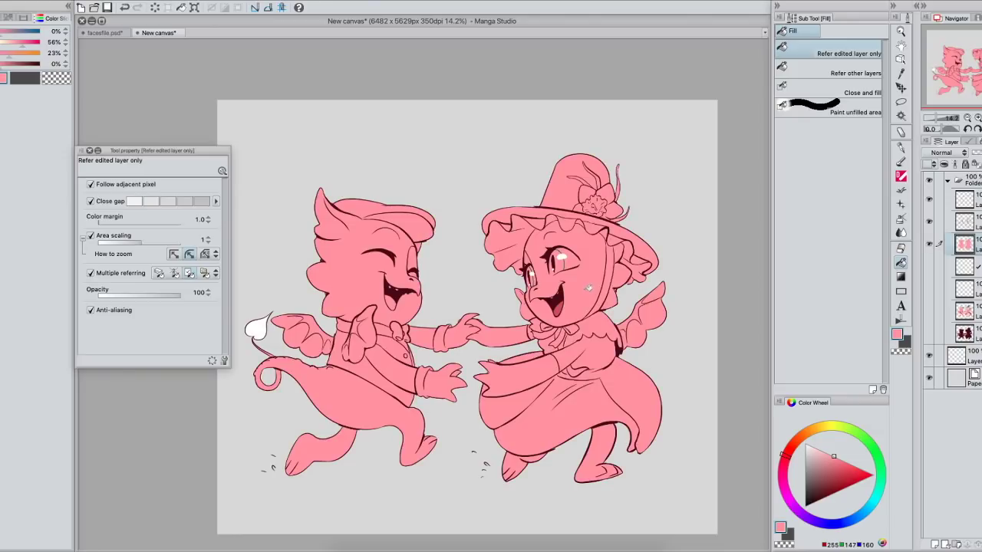
Step: Check the two line art layers against the all-over pink fill, and undo that fill and its Multiple referring option
click(929, 201)
click(929, 201)
click(930, 217)
click(929, 220)
click(972, 244)
drag(627, 282, 627, 283)
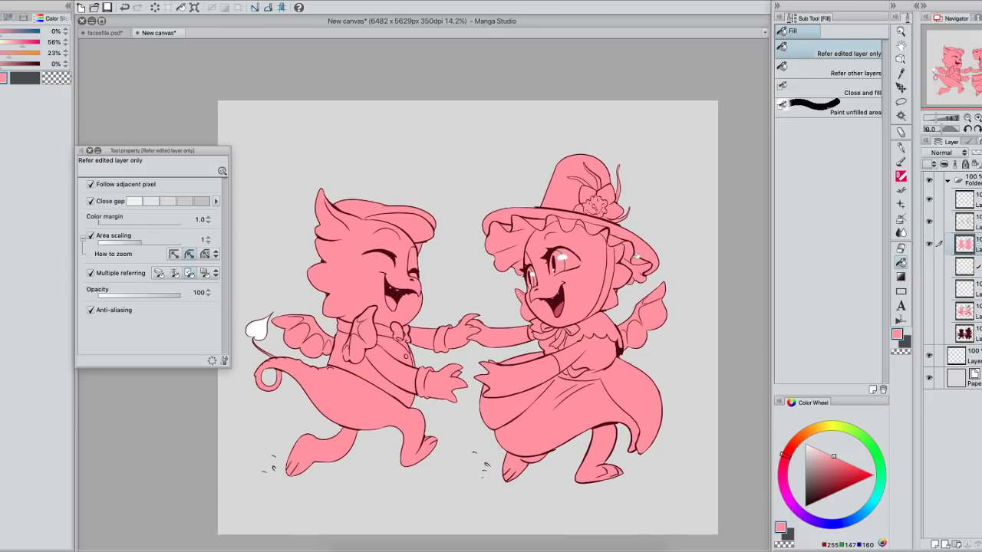
key(super+z)
click(159, 274)
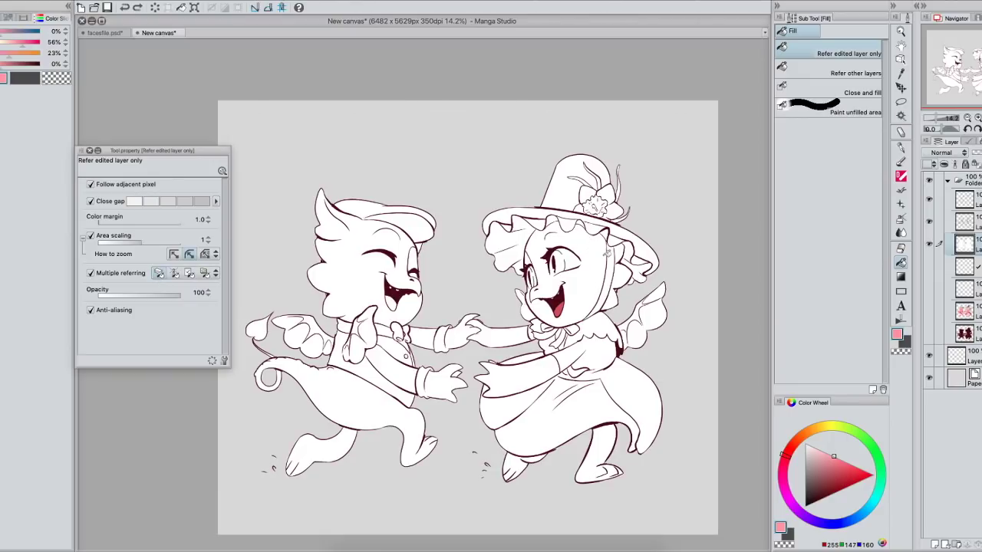
Step: Fill both dragons' faces and the capped dragon's hands pink on the base layer
click(590, 293)
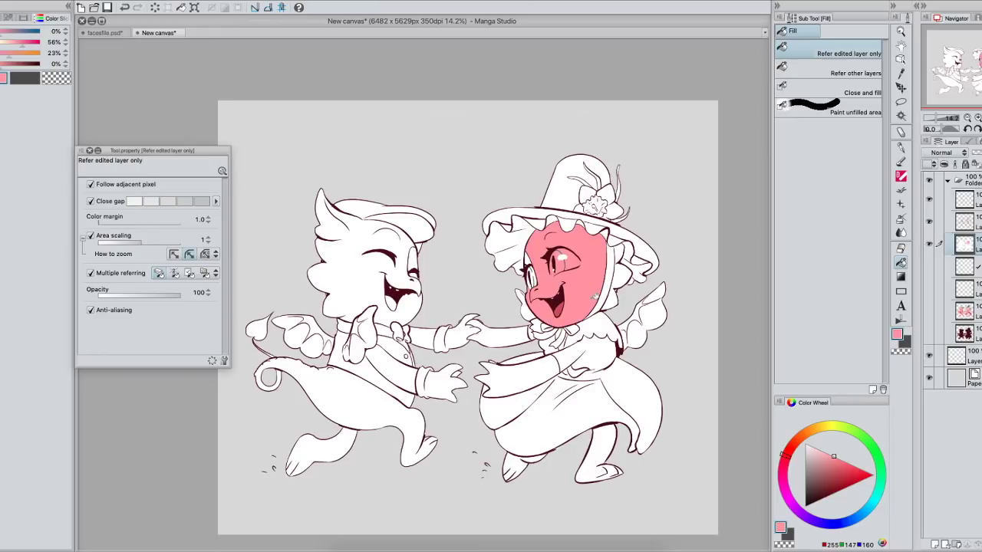
click(379, 275)
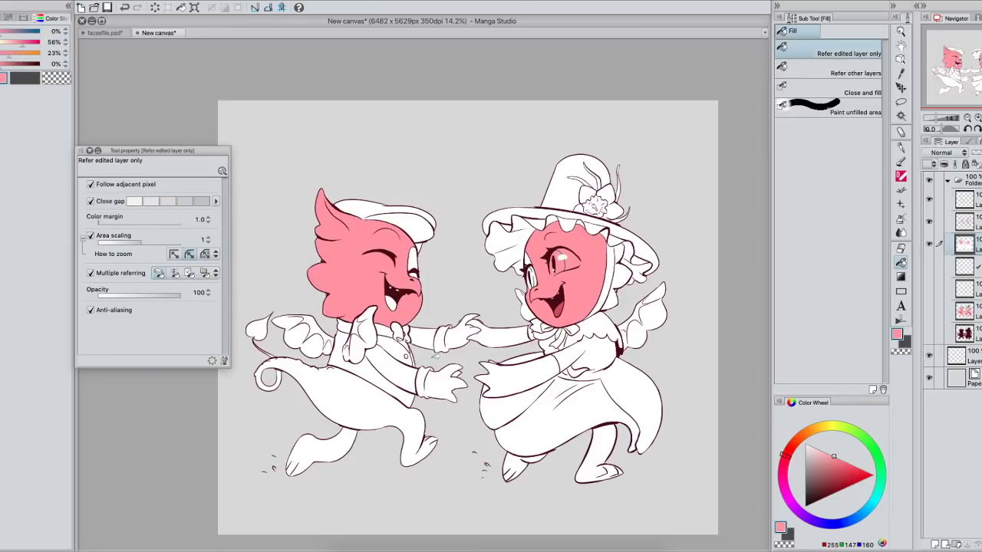
click(445, 369)
click(455, 335)
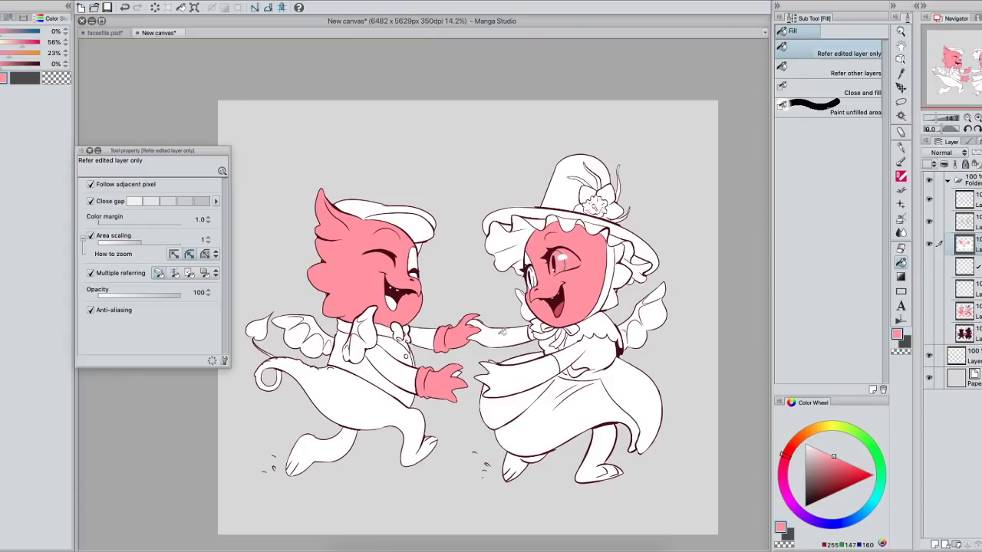
Step: Fill the hatted dragon's arms and legs and the capped dragon's body pink
click(504, 332)
click(517, 371)
click(605, 435)
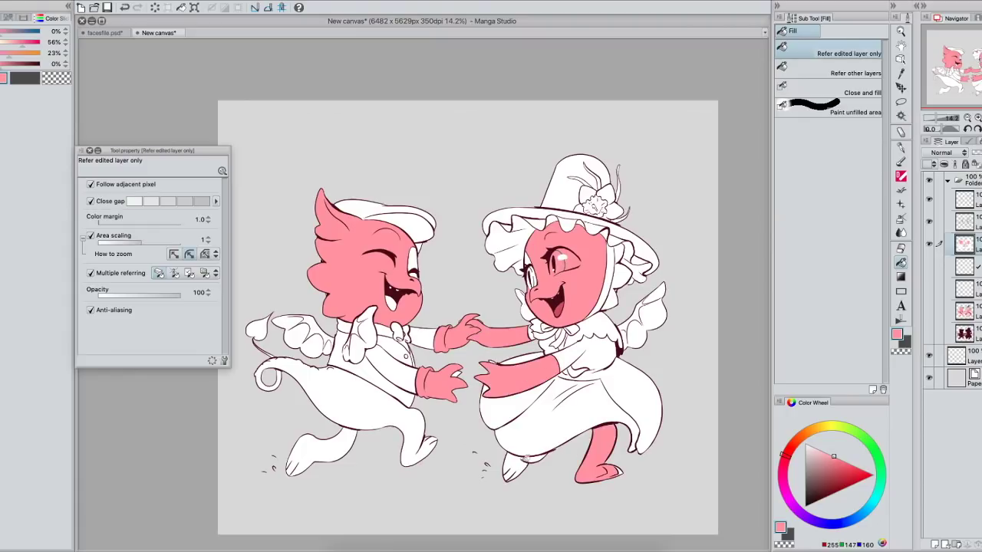
click(526, 459)
click(421, 438)
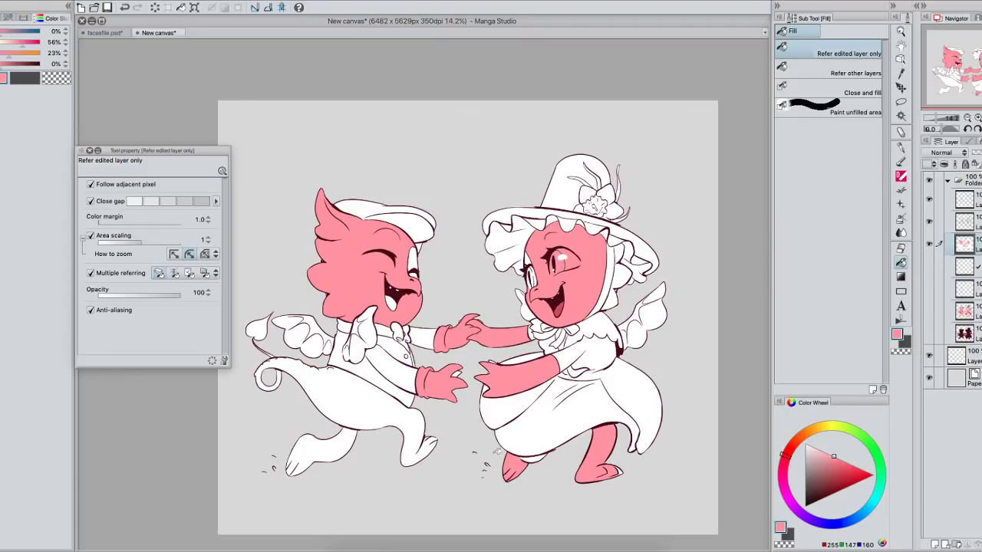
Step: Fill the small leftover areas around both dragons' eyes pink
click(978, 117)
drag(560, 314, 549, 298)
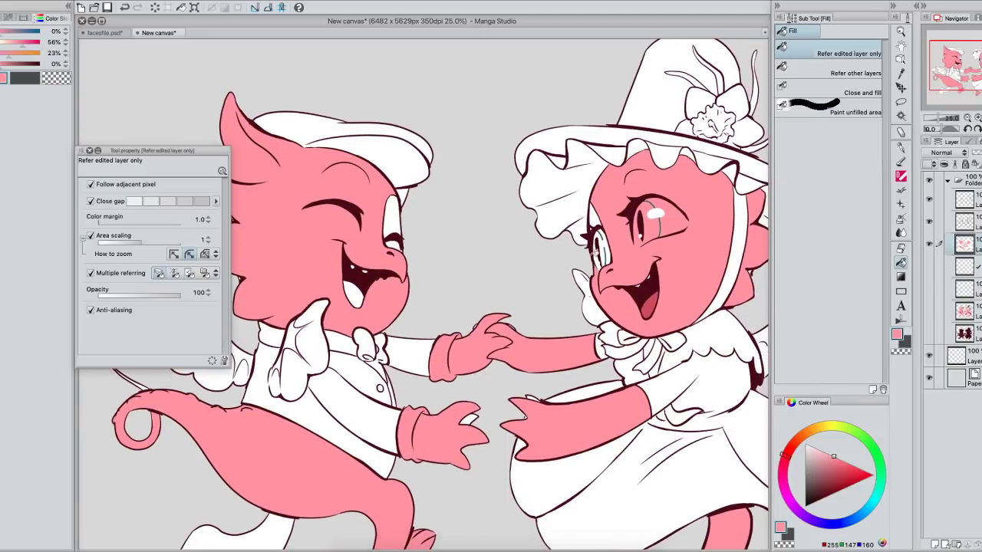
click(595, 218)
click(396, 219)
click(397, 243)
drag(412, 343, 408, 329)
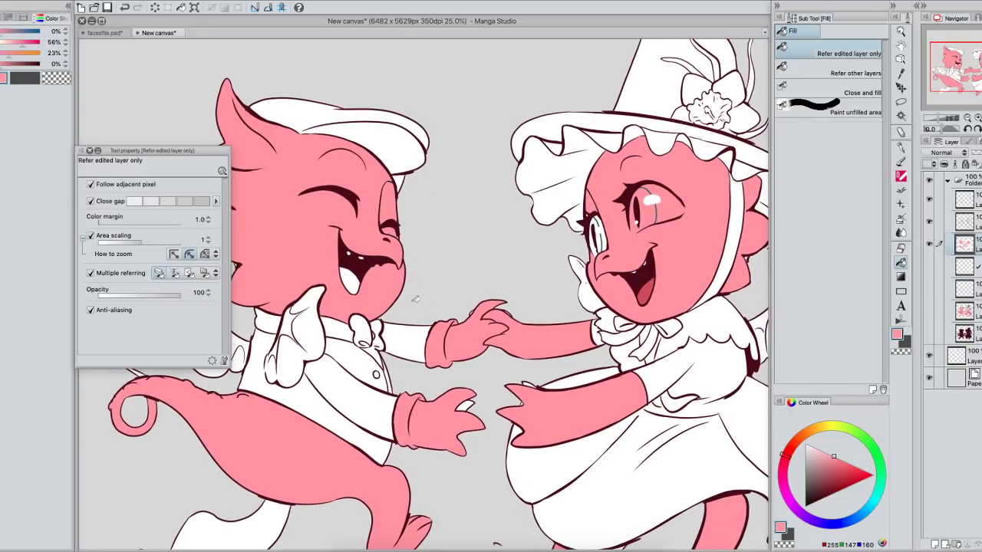
drag(450, 309, 443, 308)
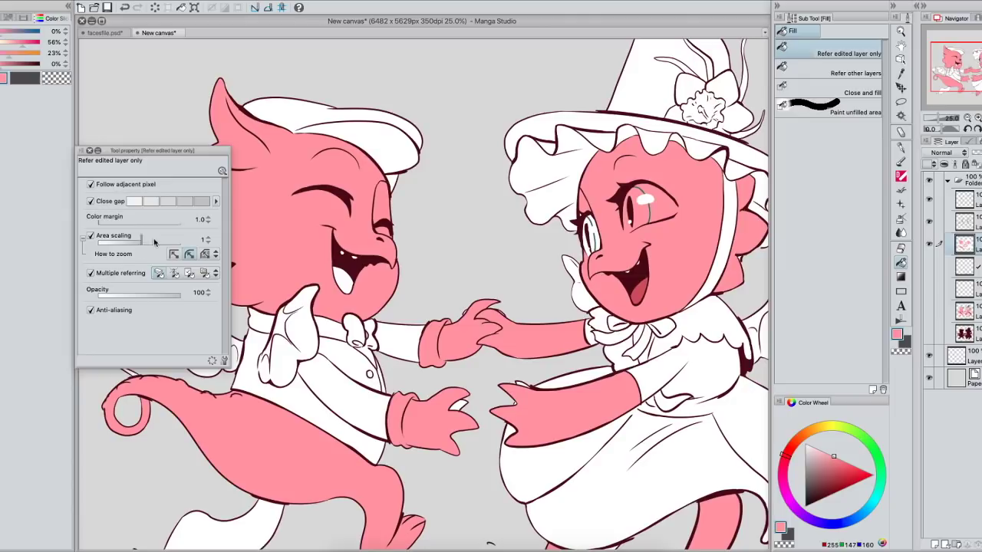
Step: Lower the line art layer's opacity to reveal the pink fill's edge beneath the hatted dragon's chin outline
click(977, 117)
click(978, 119)
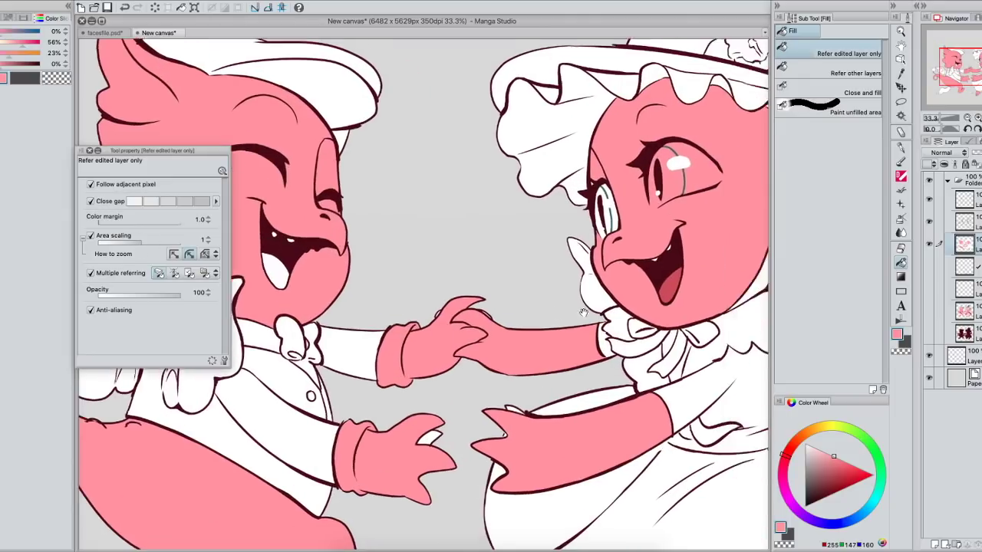
click(977, 119)
click(977, 119)
click(977, 119)
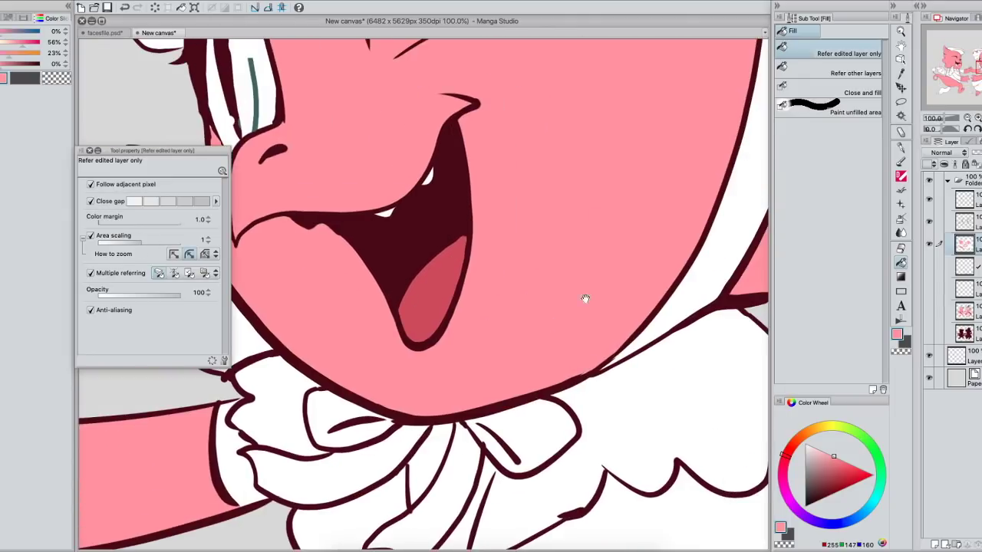
click(977, 119)
click(977, 118)
scroll(681, 349, down, 5)
scroll(682, 349, right, 3)
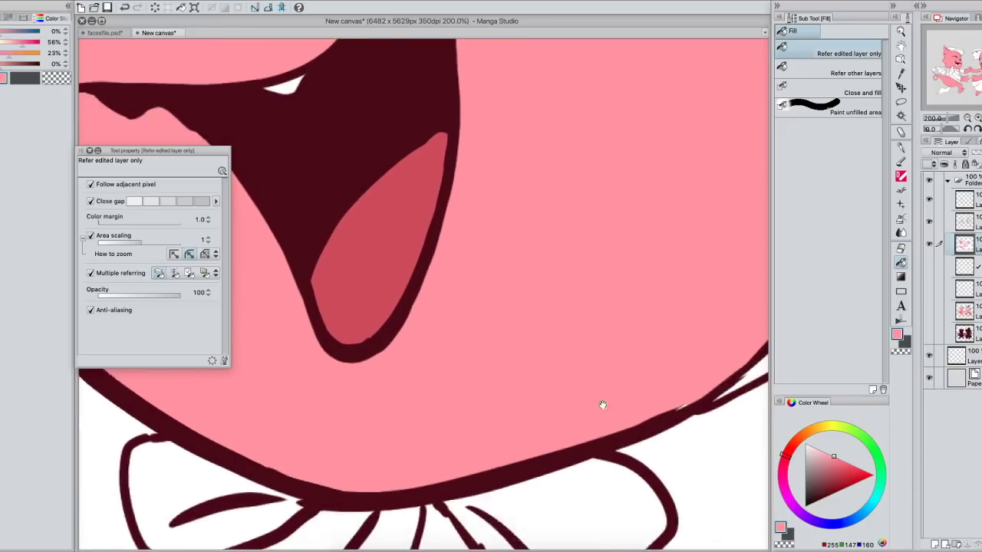
click(929, 223)
click(928, 224)
click(969, 222)
click(980, 153)
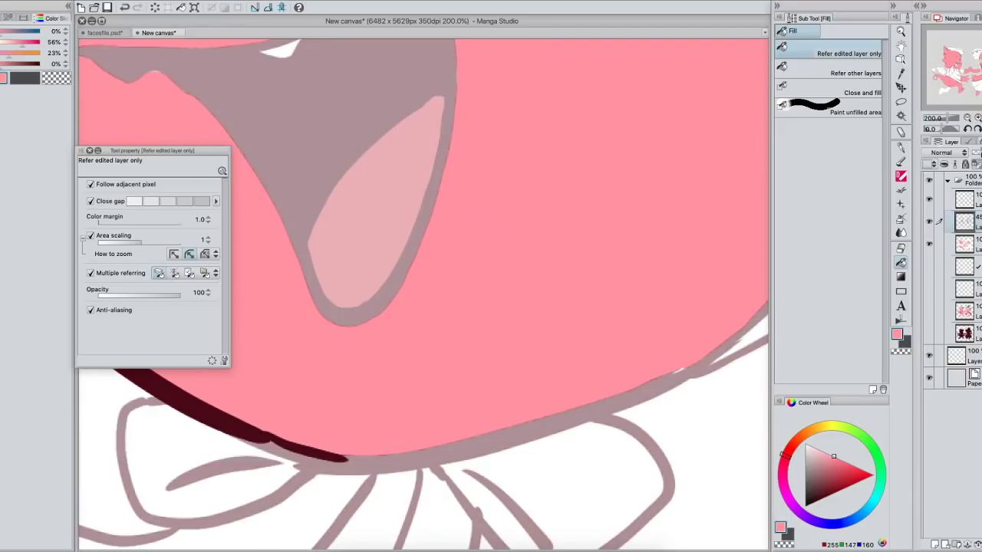
Step: Set the Fill tool's area scaling to 6 and refill the hatted dragon's face on the base layer
click(978, 118)
drag(616, 403, 570, 211)
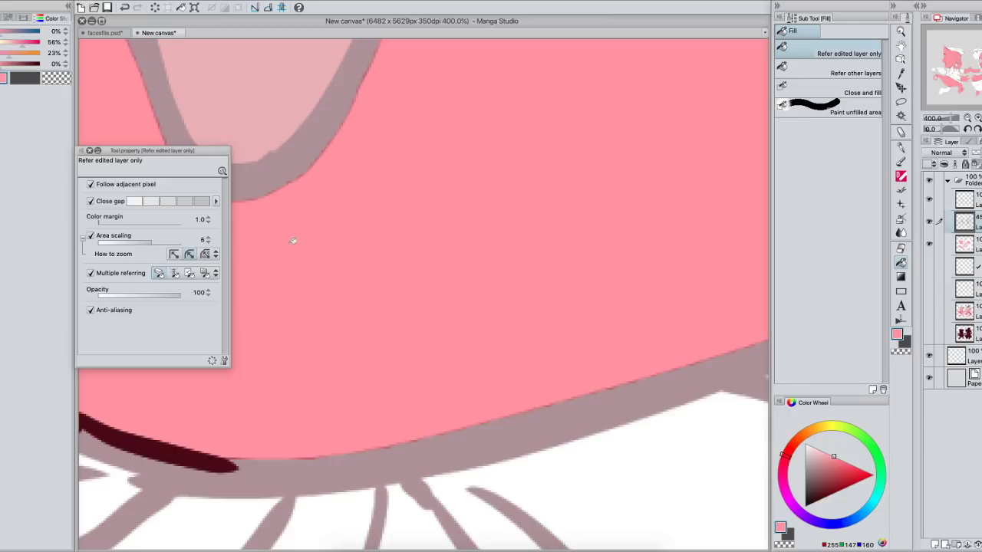
click(976, 244)
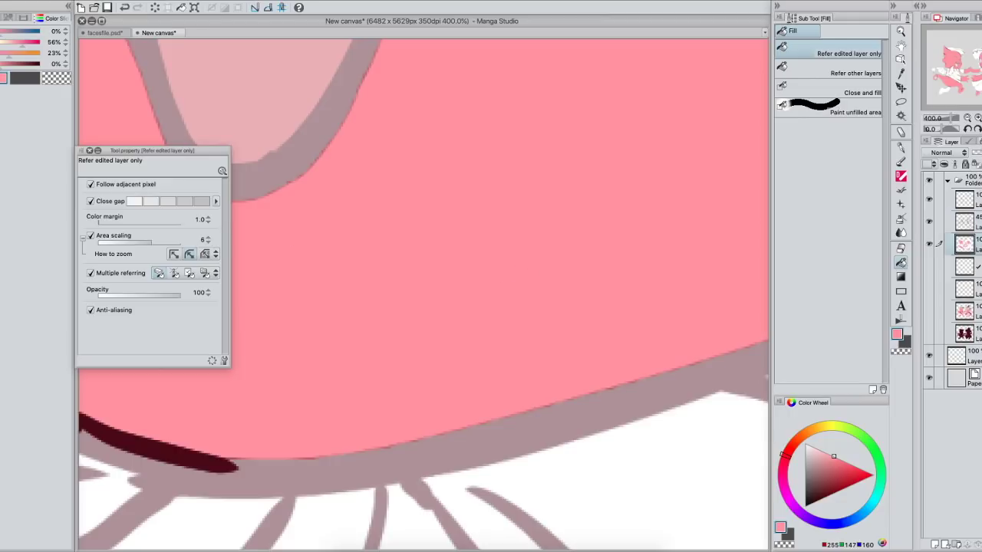
click(489, 297)
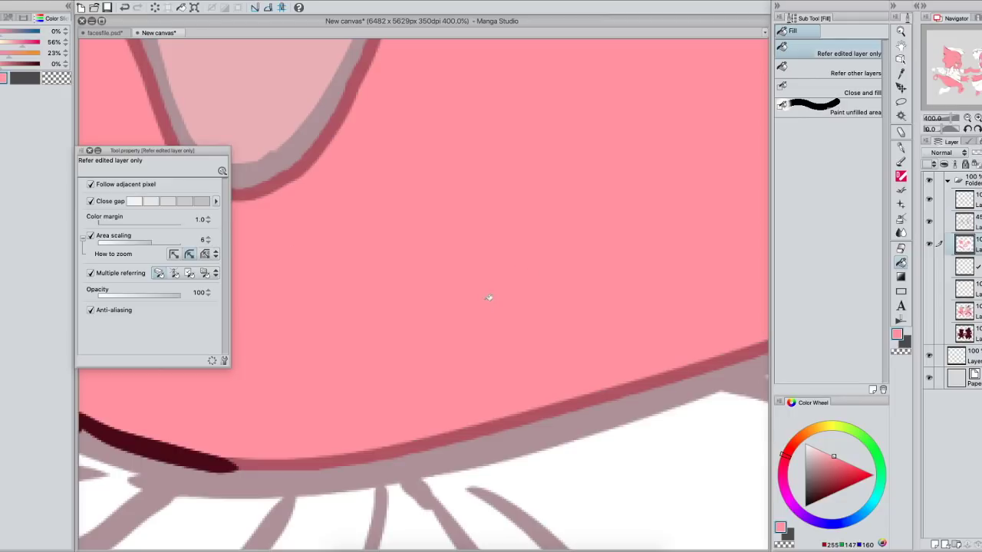
key(ctrl+z)
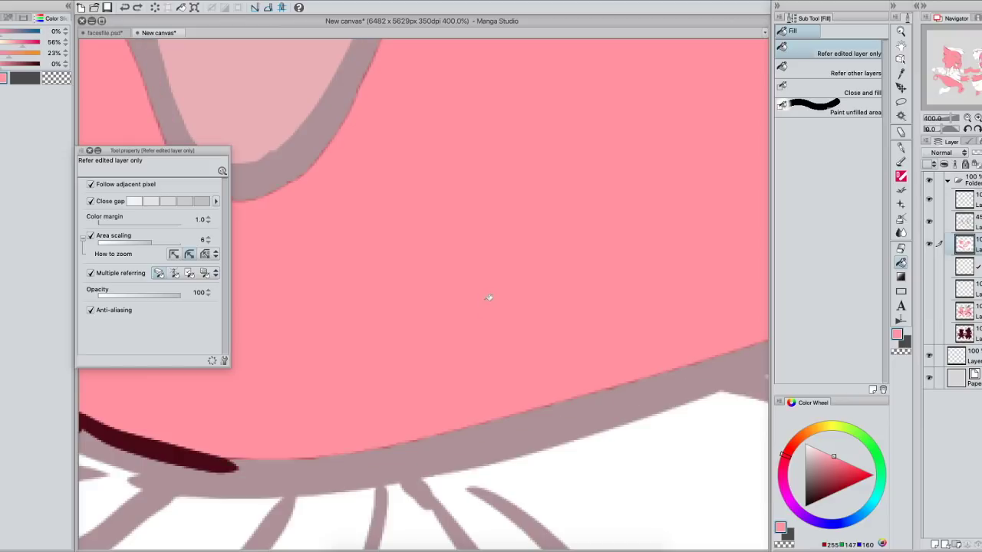
click(549, 315)
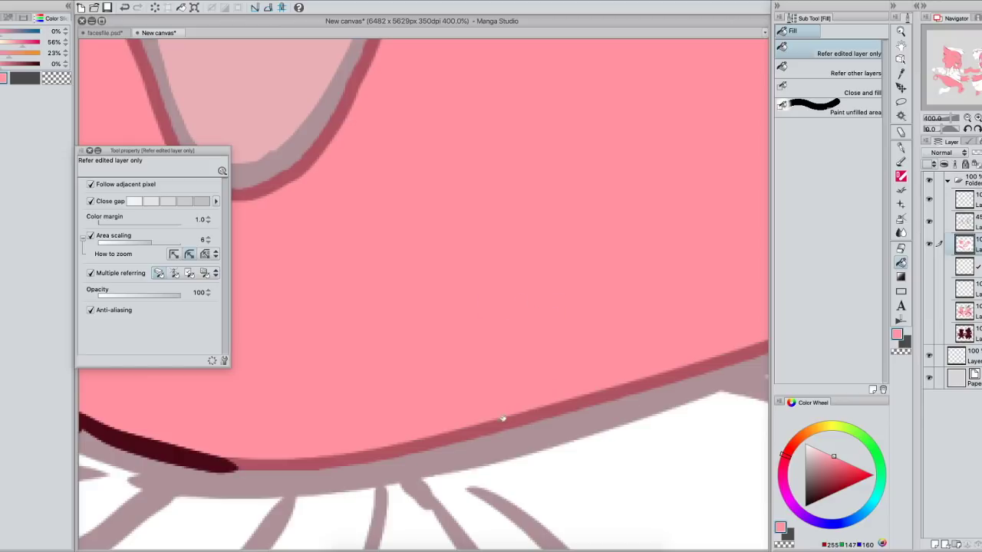
Step: Fill the fin beside the hatted dragon's jaw pink, and hide the line art layer to inspect the fill's edge
scroll(493, 397, up, 10)
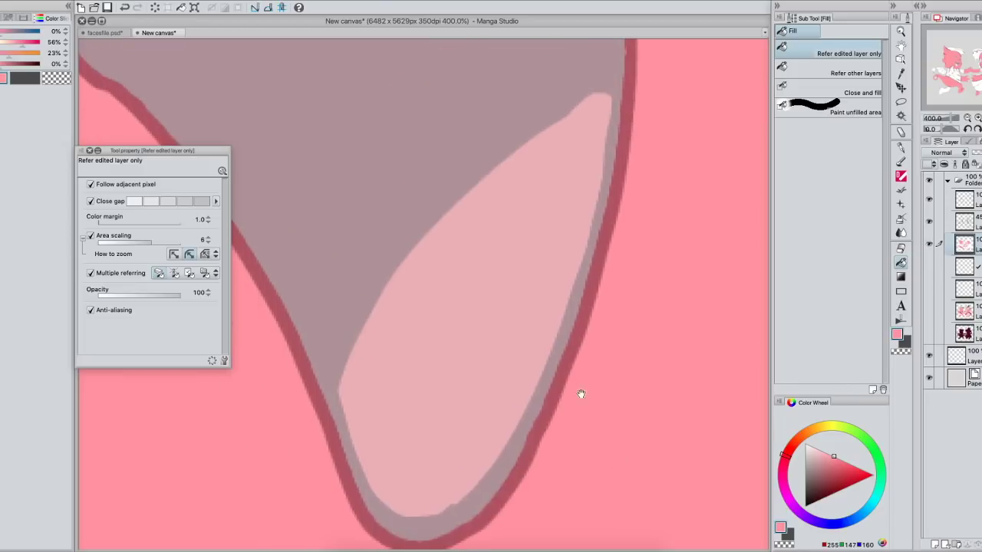
drag(557, 399, 493, 160)
drag(583, 396, 547, 271)
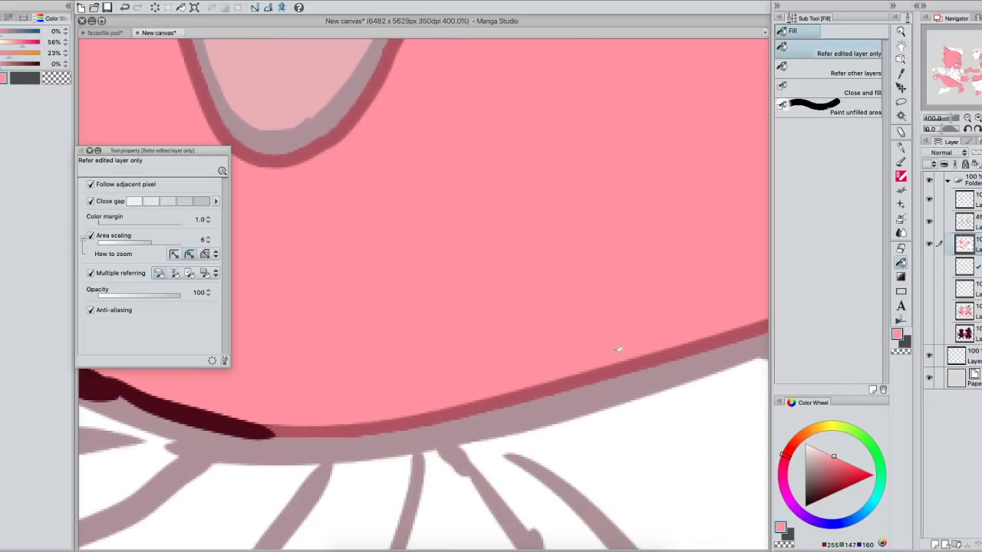
drag(386, 419, 822, 334)
drag(555, 348, 732, 381)
drag(500, 339, 719, 331)
drag(570, 353, 591, 424)
click(387, 287)
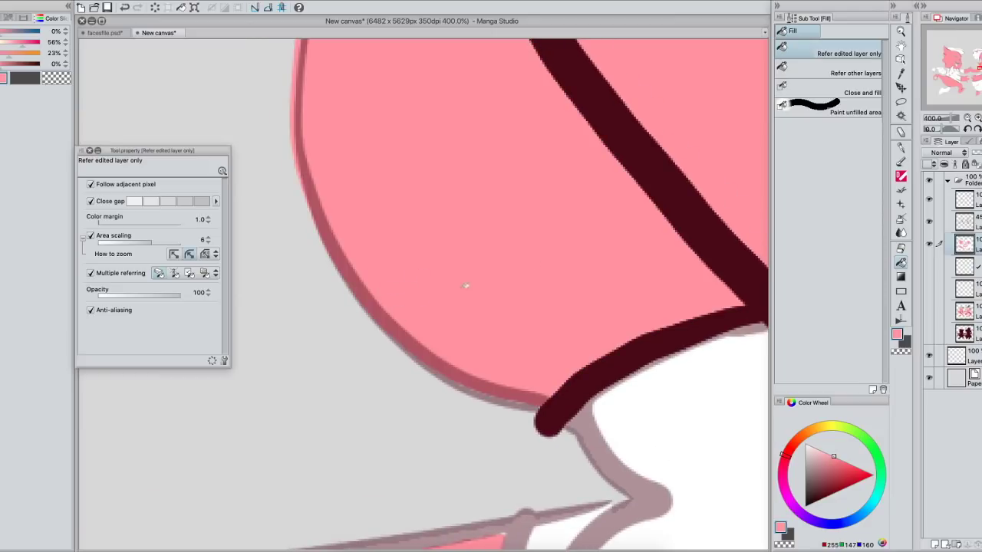
click(929, 221)
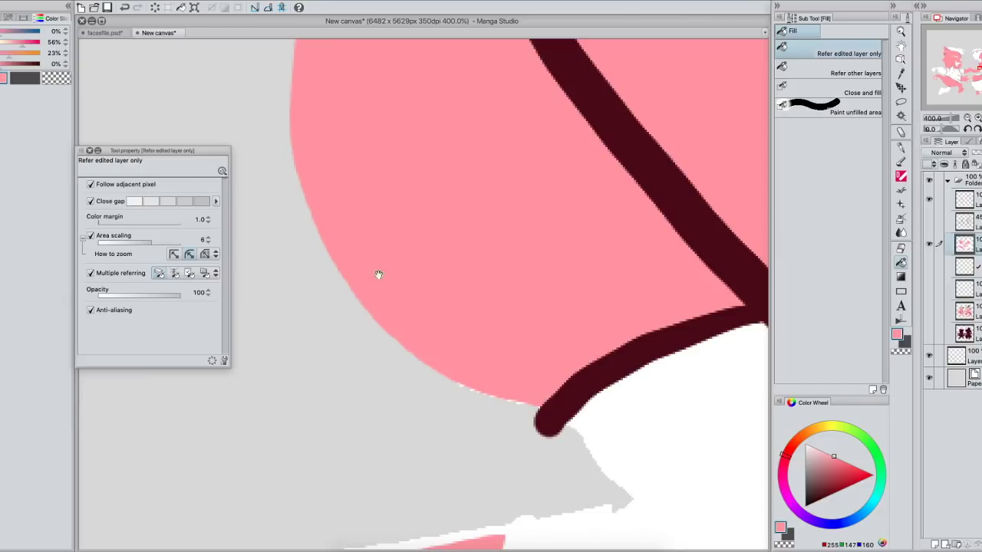
Step: Refill the fin beside the hatted dragon's jaw several times to grow its pink fill past the outline
click(414, 295)
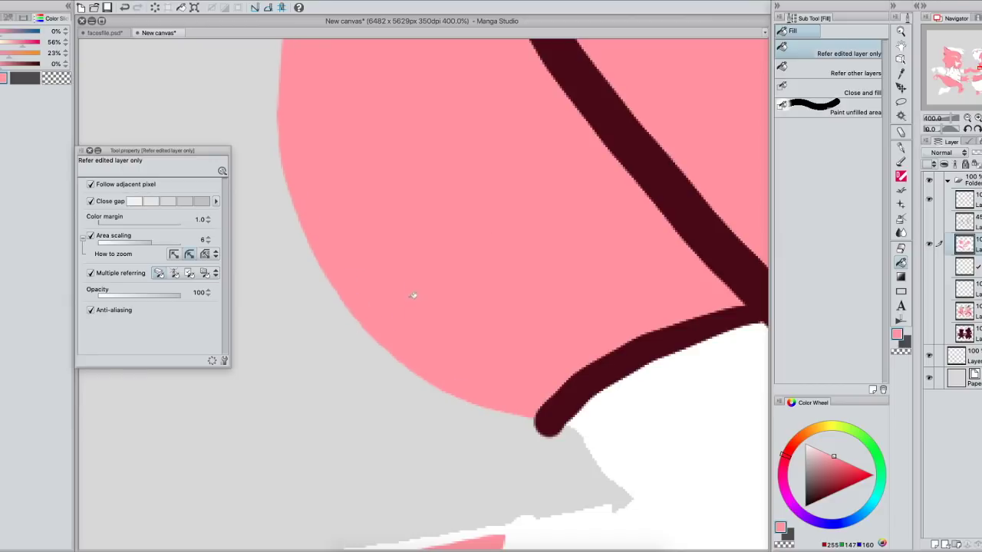
click(408, 296)
click(394, 297)
click(398, 303)
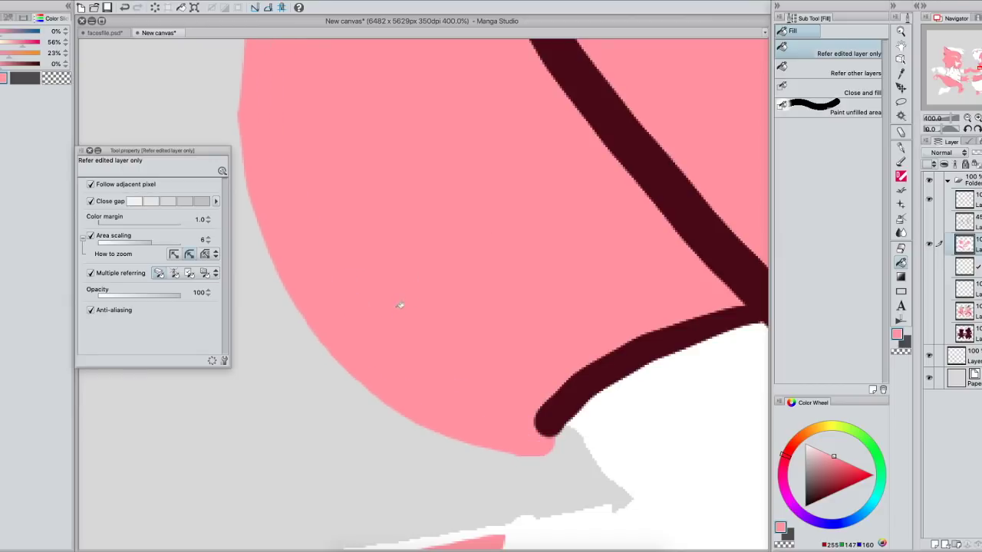
Step: Show the line art layer again to compare the fin's fill with its outline, and undo the repeated fin fills
click(929, 224)
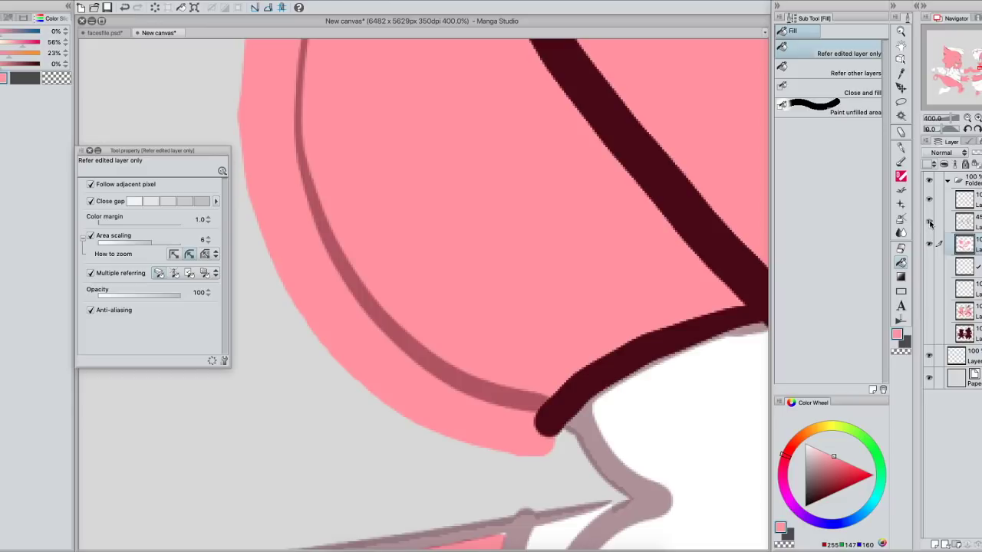
drag(949, 118, 948, 118)
drag(606, 326, 583, 347)
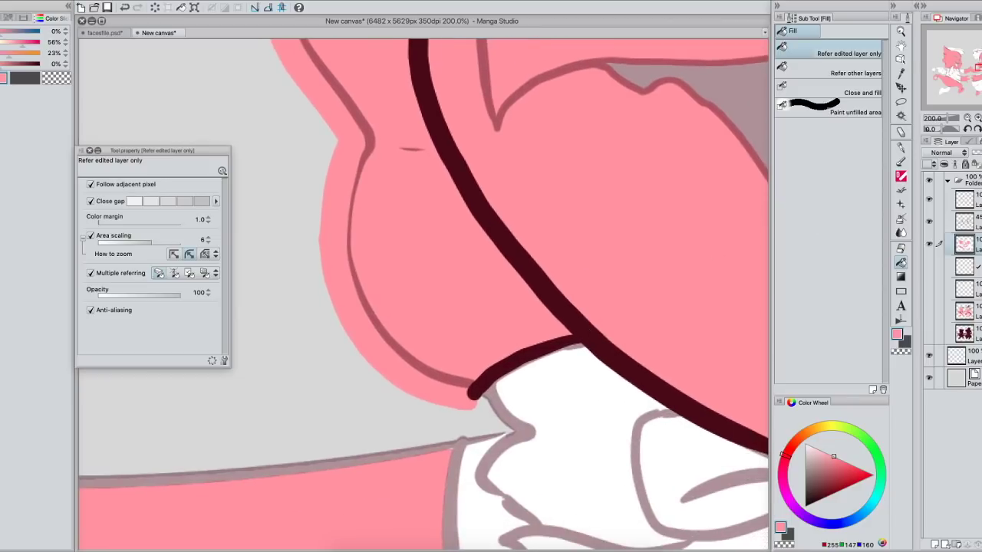
click(978, 119)
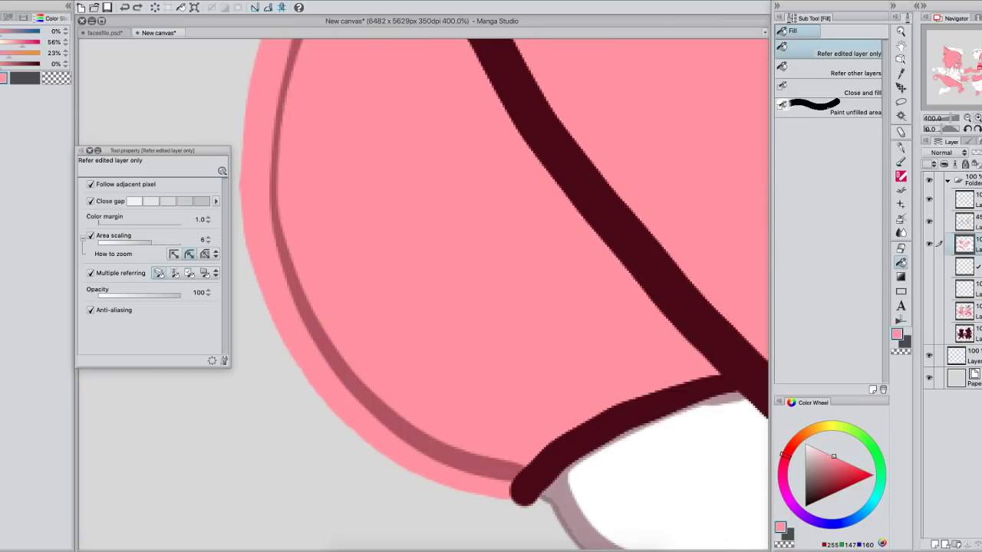
key(ctrl+z)
drag(552, 372, 545, 346)
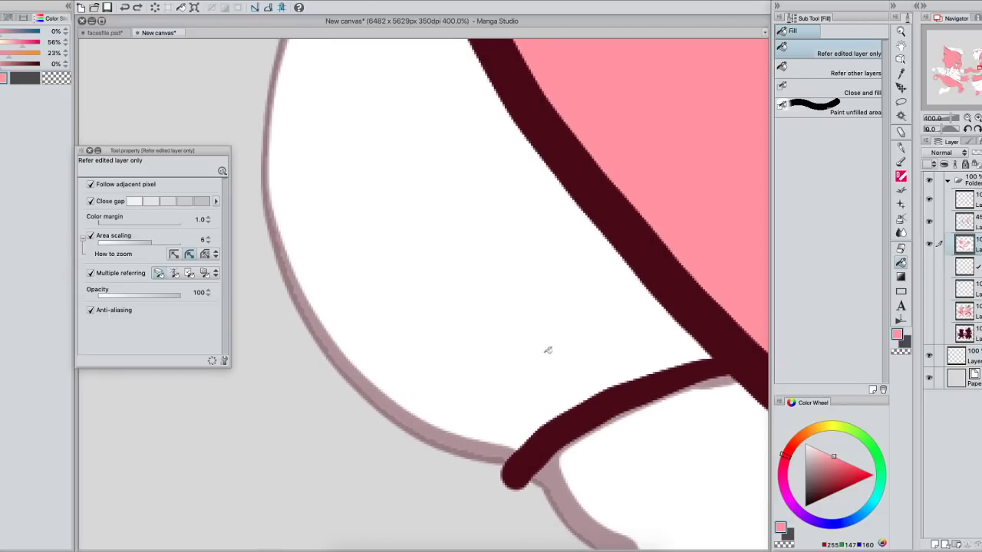
Step: Try a fresh pink fill on the fin, compare its edge with the outline, and undo it
drag(530, 381, 484, 360)
click(455, 374)
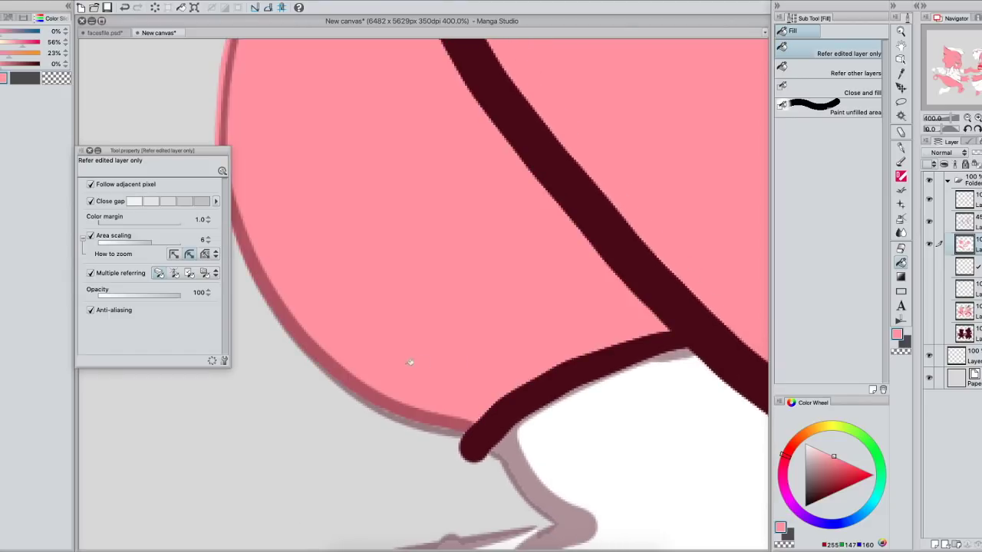
drag(448, 373, 515, 401)
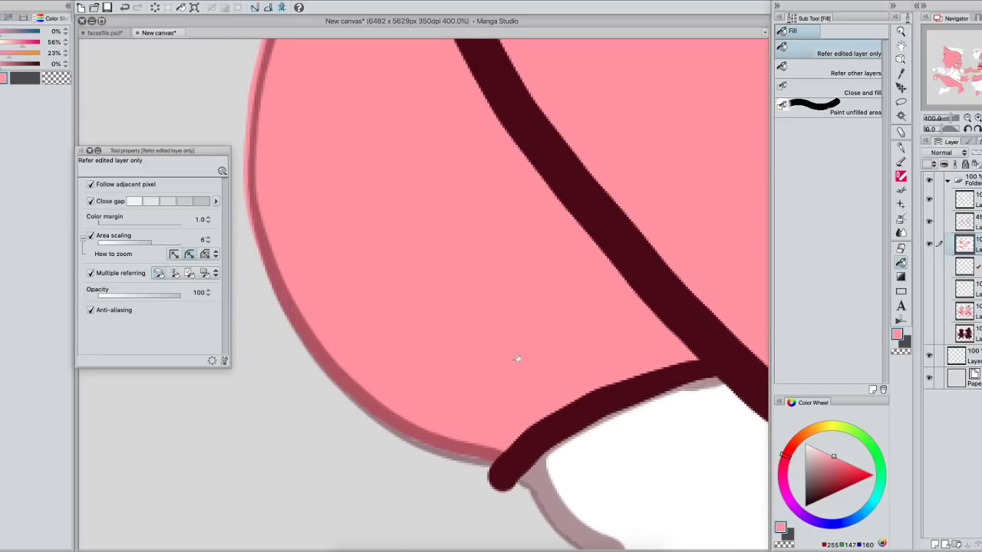
key(ctrl+z)
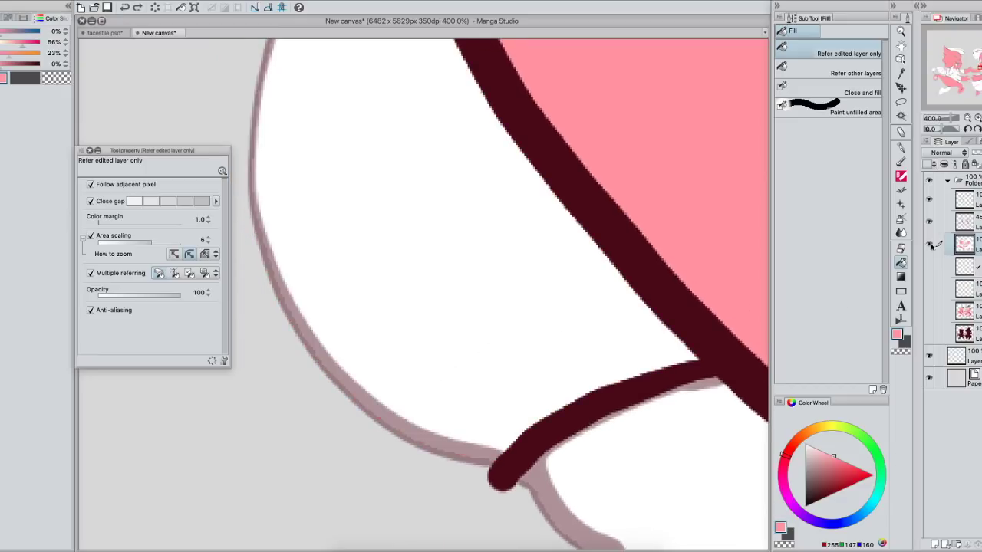
Step: Hide and reshow the base fill layer to examine which parts of both dragons it covers
click(949, 119)
drag(947, 119, 938, 121)
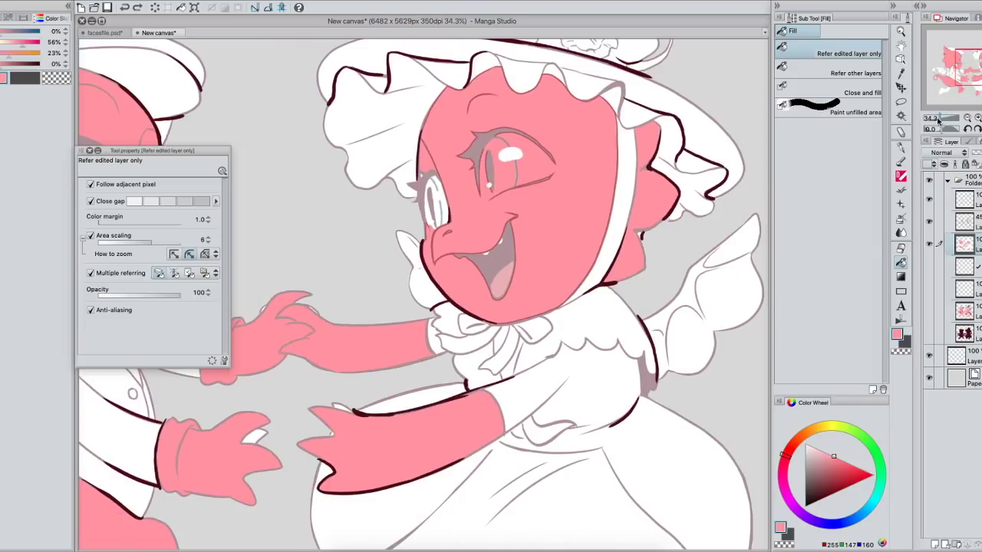
drag(473, 316, 557, 347)
click(929, 246)
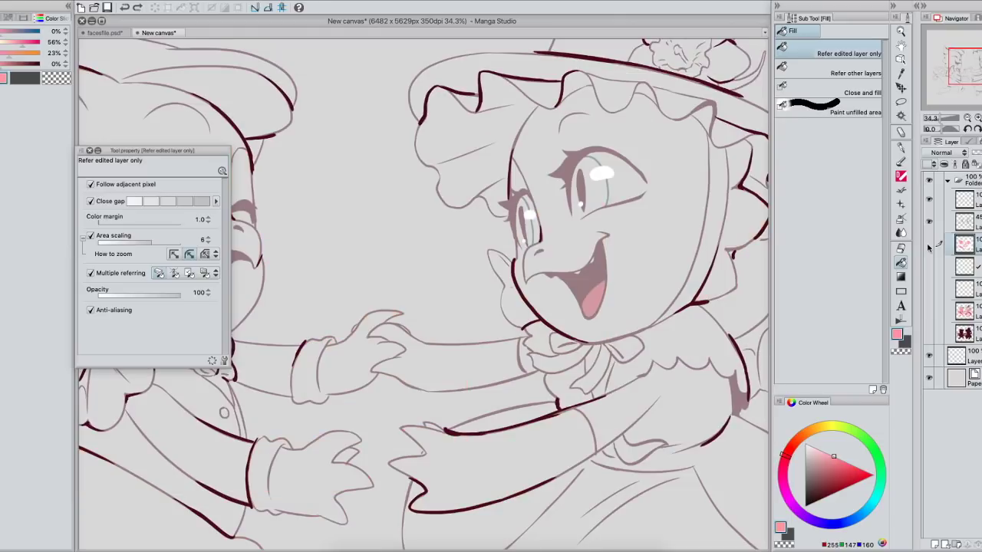
click(929, 245)
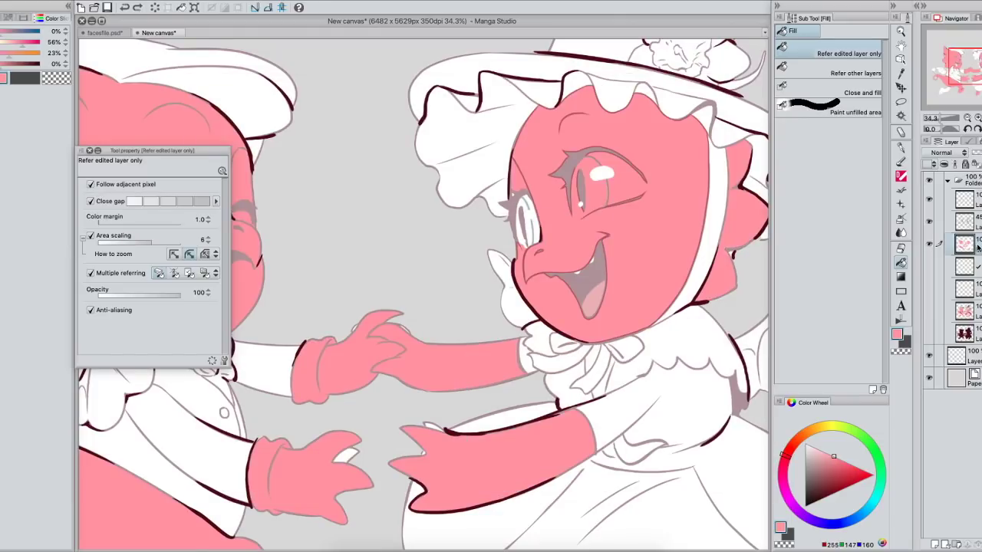
Step: Widen the layer list, and hide and reshow the paper layer to examine the transparency around the dragons
drag(918, 190, 890, 189)
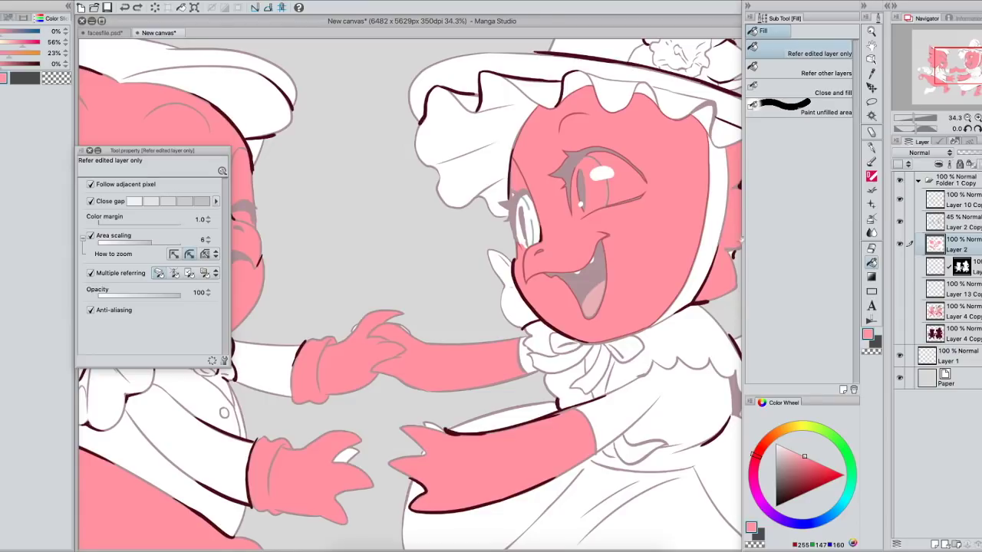
click(901, 379)
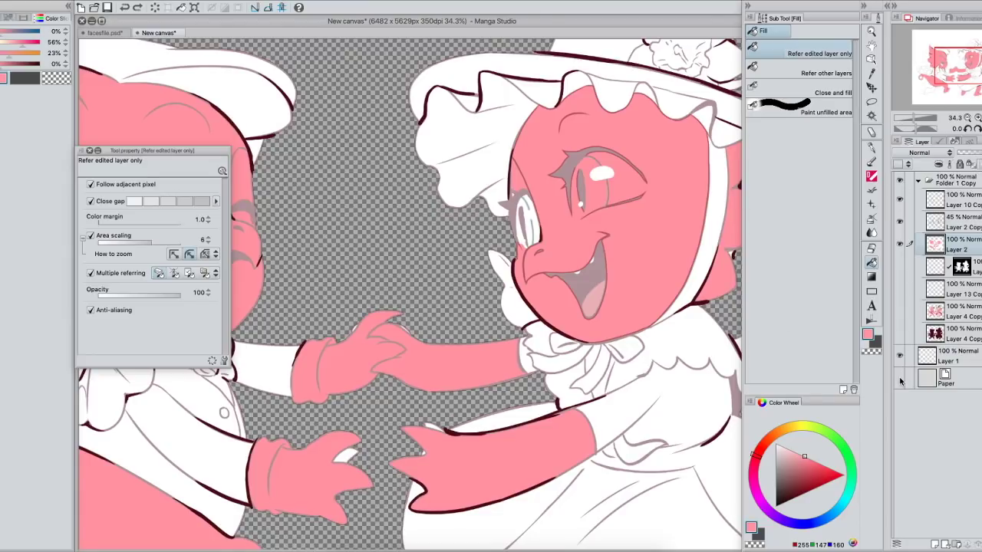
click(901, 379)
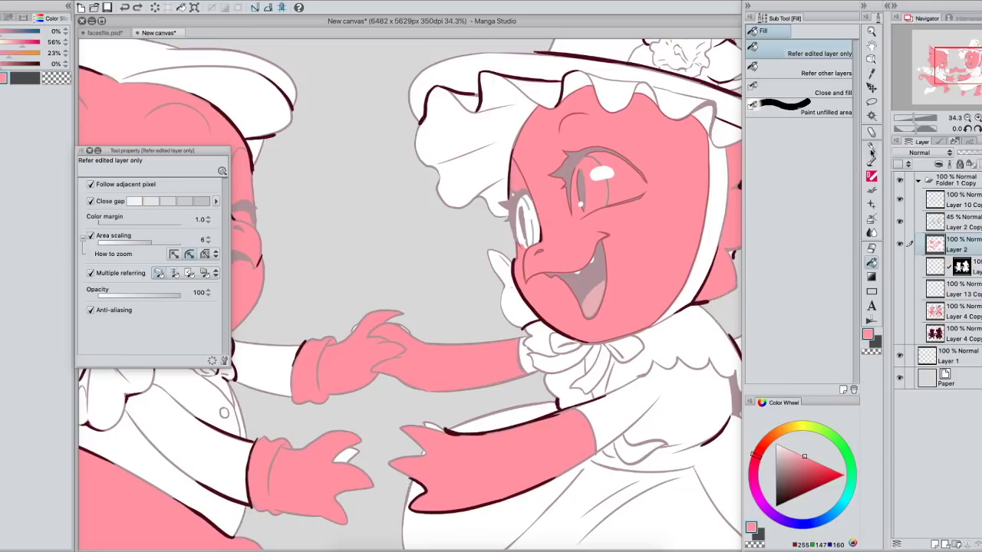
Step: Set the Mapping pen's brush size to 400, try a pink stroke down the hatted dragon's front, and undo it
click(872, 151)
key([)
key([)
key([)
key([)
key([)
key([)
key([)
key([)
key([)
mouse_move(514, 259)
mouse_down()
mouse_move(454, 334)
mouse_move(506, 311)
mouse_move(529, 346)
mouse_move(475, 406)
mouse_move(556, 421)
mouse_up()
click(902, 243)
click(902, 244)
key(ctrl+z)
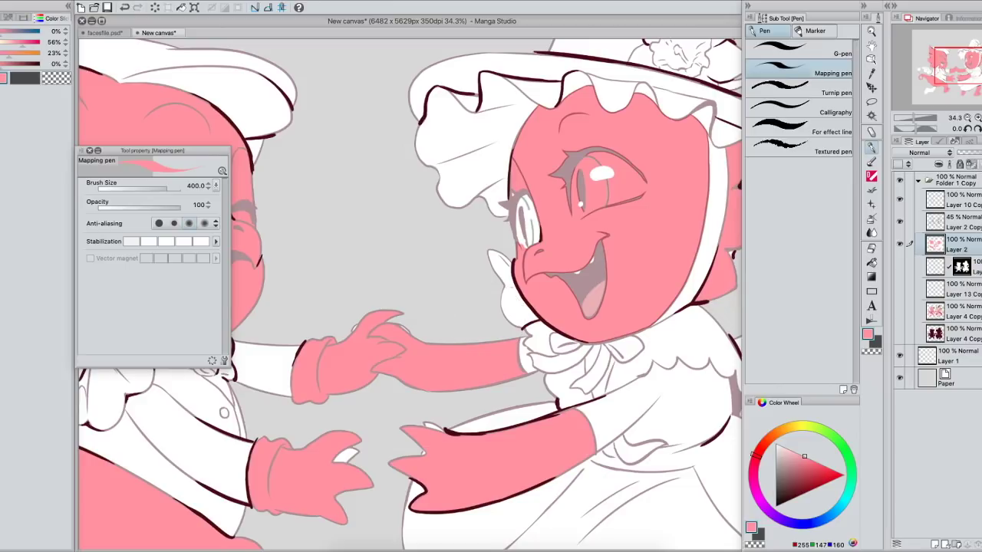
Step: Paint broad pink Mapping pen strokes across the hatted dragon's hat, frills, dress and wing on the base layer
drag(530, 138, 434, 178)
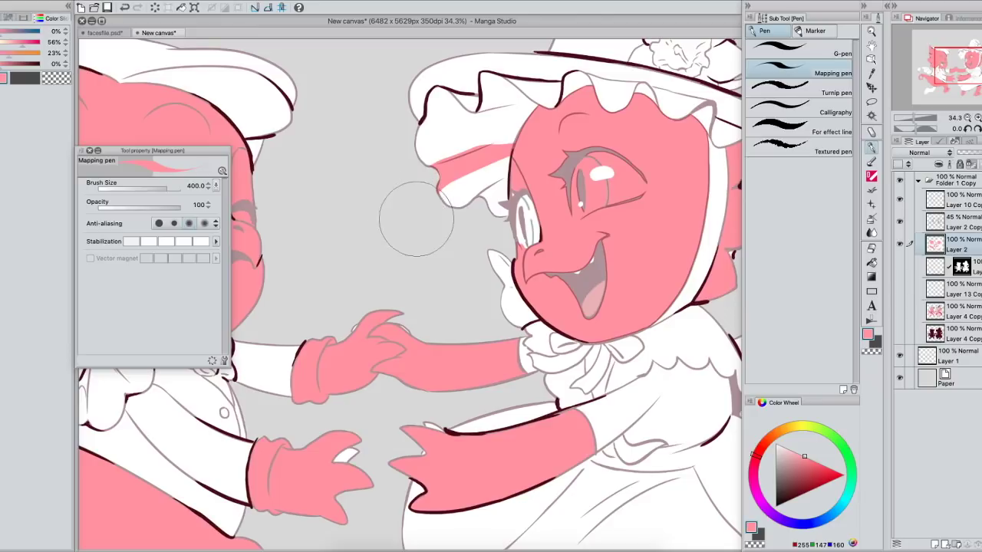
drag(416, 219, 473, 184)
mouse_move(531, 125)
mouse_down()
mouse_move(412, 109)
mouse_move(436, 77)
mouse_move(675, 77)
mouse_move(484, 107)
mouse_move(537, 238)
mouse_move(545, 389)
mouse_move(514, 444)
mouse_move(422, 460)
mouse_move(437, 529)
mouse_move(392, 524)
mouse_move(517, 411)
mouse_move(472, 292)
mouse_move(436, 276)
mouse_up()
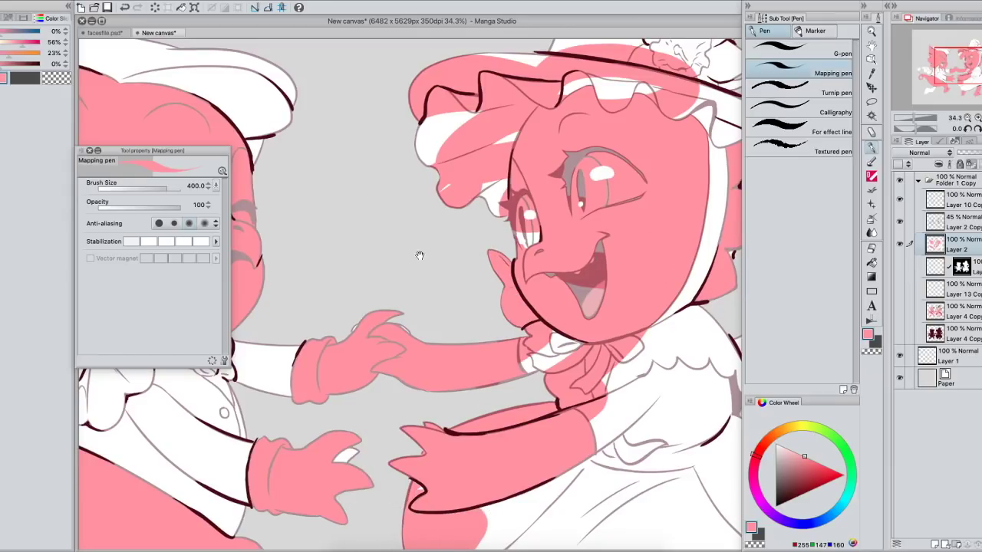
mouse_move(434, 259)
mouse_down()
mouse_move(322, 366)
mouse_move(303, 414)
mouse_up()
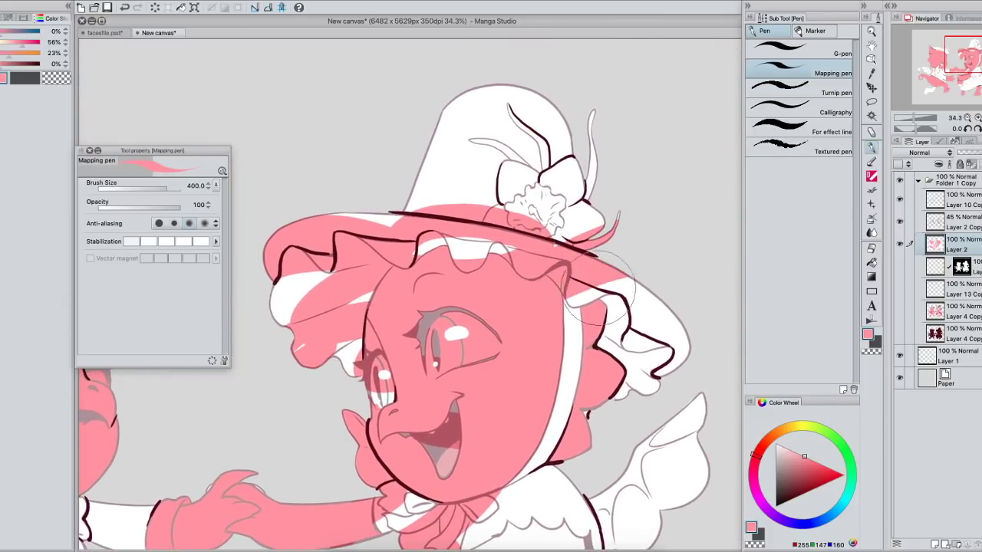
drag(565, 343, 703, 298)
drag(566, 395, 670, 364)
mouse_move(529, 215)
mouse_down()
mouse_move(584, 124)
mouse_move(447, 215)
mouse_move(531, 95)
mouse_move(371, 266)
mouse_move(345, 226)
mouse_up()
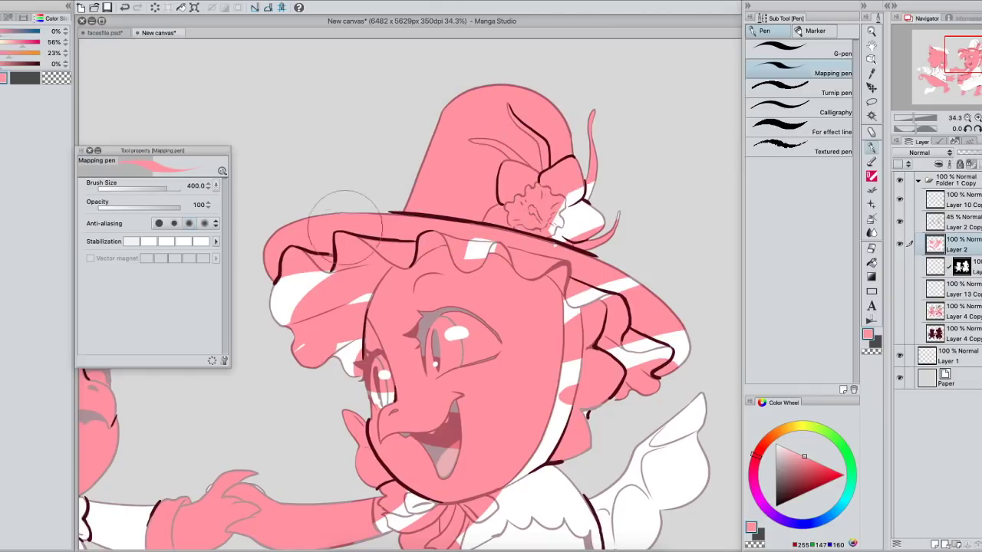
mouse_move(566, 317)
mouse_down()
mouse_move(622, 257)
mouse_move(620, 225)
mouse_up()
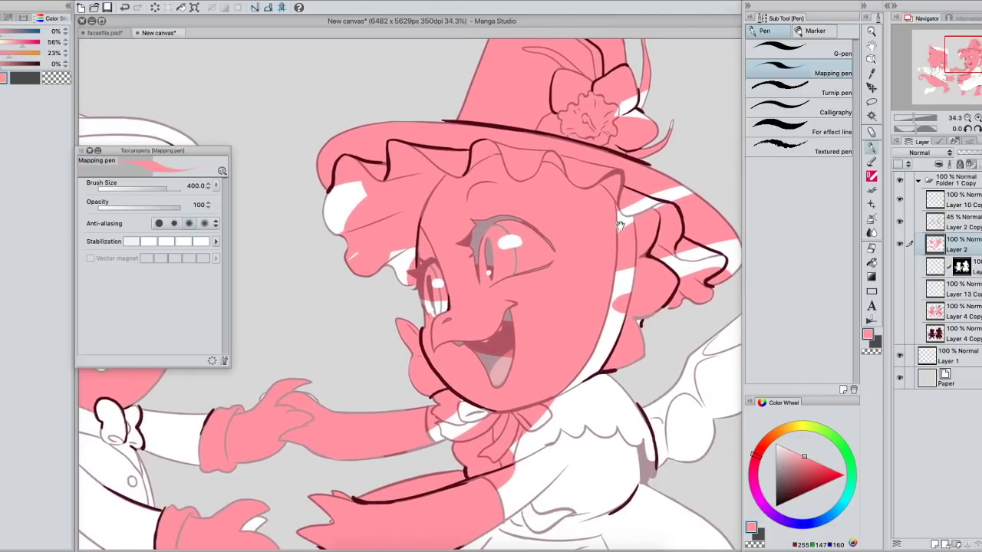
drag(568, 430, 603, 490)
drag(658, 458, 598, 360)
mouse_move(624, 414)
mouse_down()
mouse_move(652, 417)
mouse_move(622, 415)
mouse_up()
drag(644, 411, 514, 272)
Step: Fill the back section of the hatted dragon's skirt pink with the Fill tool, and inspect its lower edge
click(872, 264)
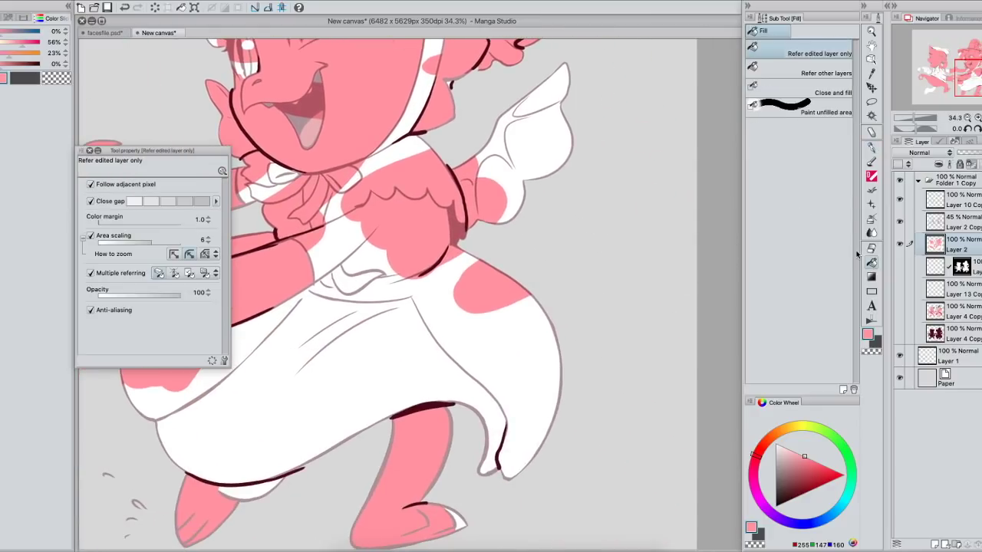
click(508, 334)
drag(514, 355, 462, 237)
key(super+plus)
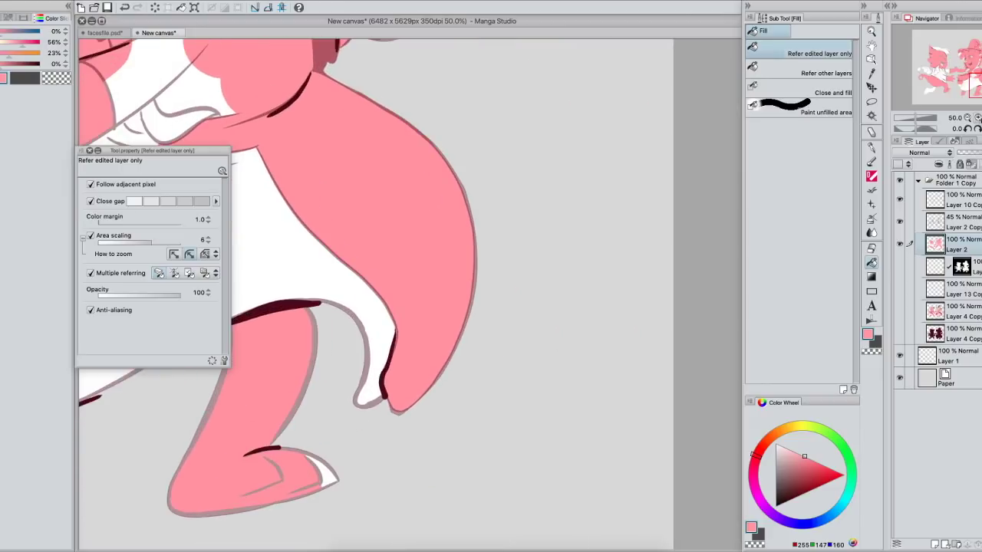
key(super+plus)
key(super+plus)
key(super+plus)
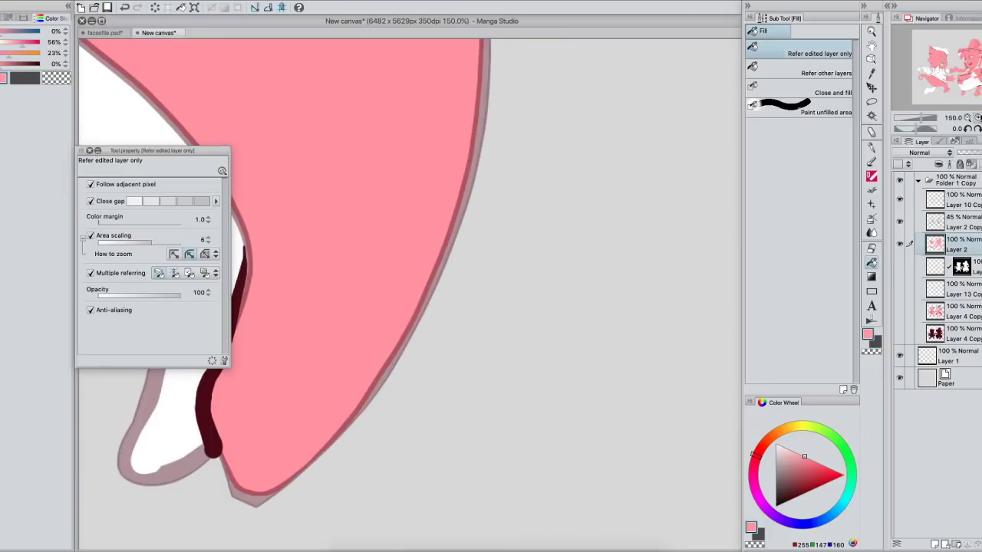
drag(616, 268, 651, 227)
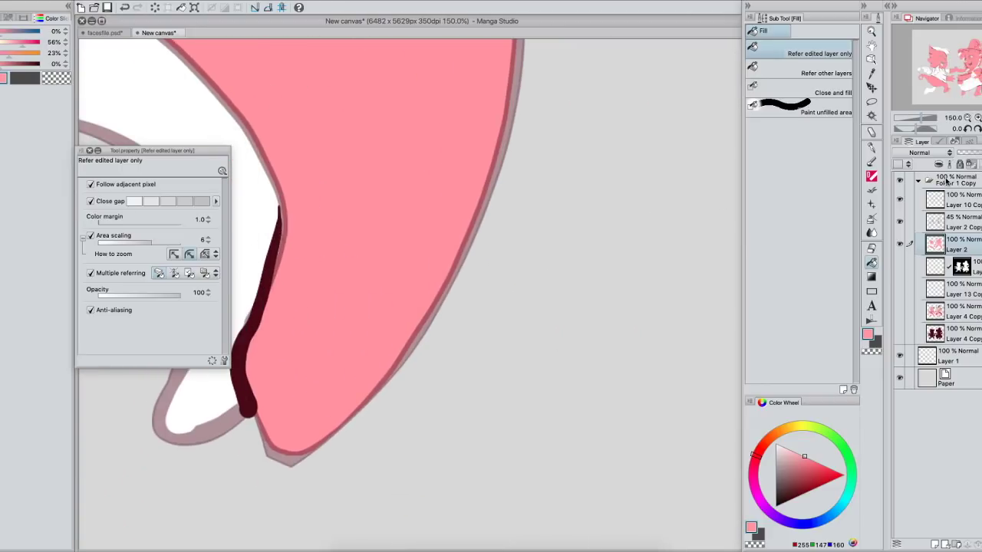
Step: With the line art layer hidden, undo the skirt fill, try filling the skirt pink again, and undo that
click(901, 222)
drag(652, 272, 679, 365)
key(super+z)
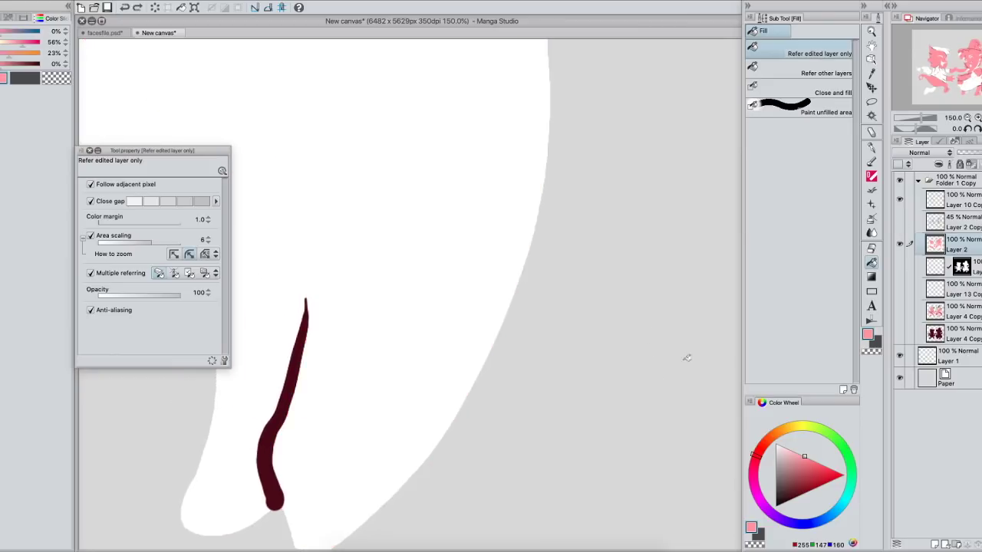
click(493, 305)
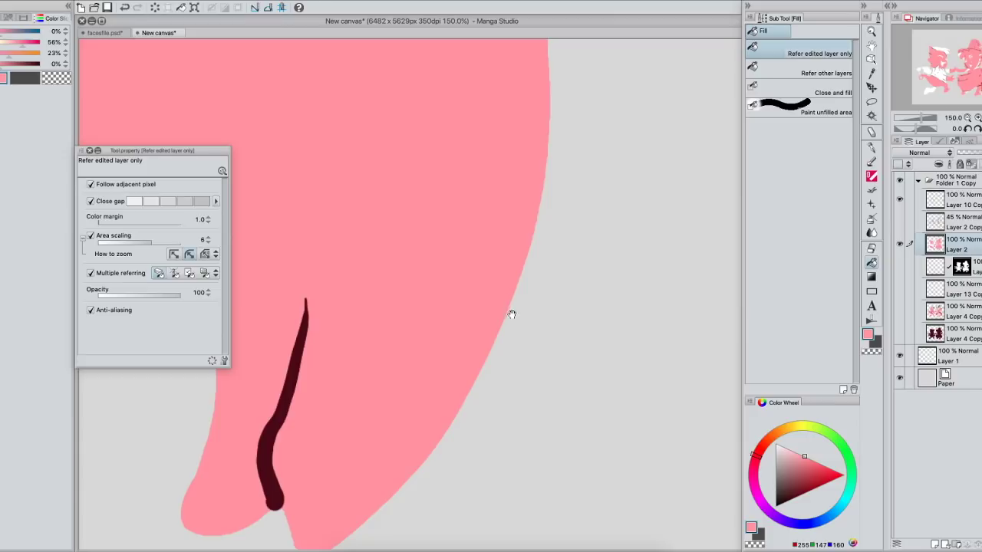
key(super+z)
drag(492, 327, 505, 324)
Step: Show the line art layer again and raise its opacity to 100%
click(979, 219)
click(900, 221)
drag(976, 153, 981, 153)
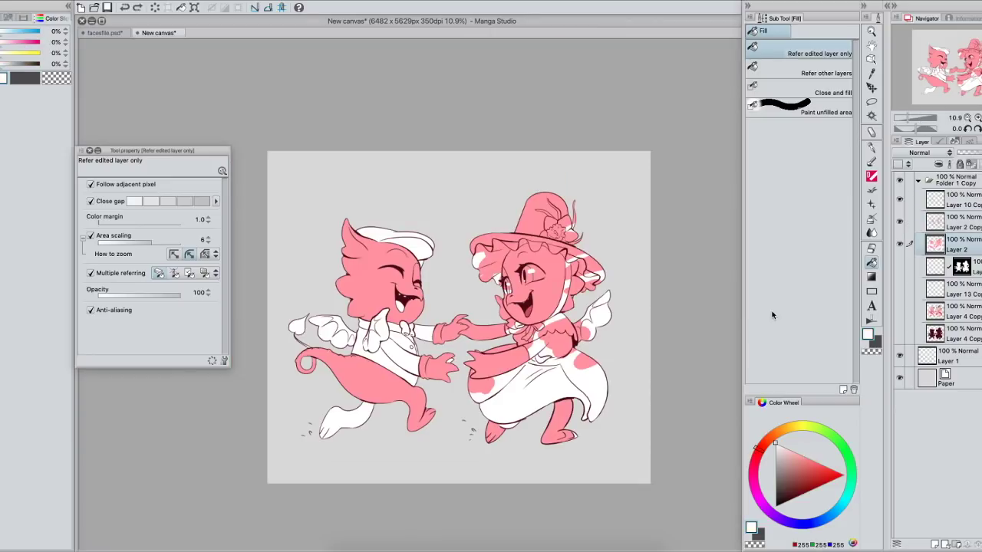
Step: Cover the canvas with a white filled rectangle on Layer 2 to reset both dragons' base to white
click(871, 292)
drag(280, 163, 700, 457)
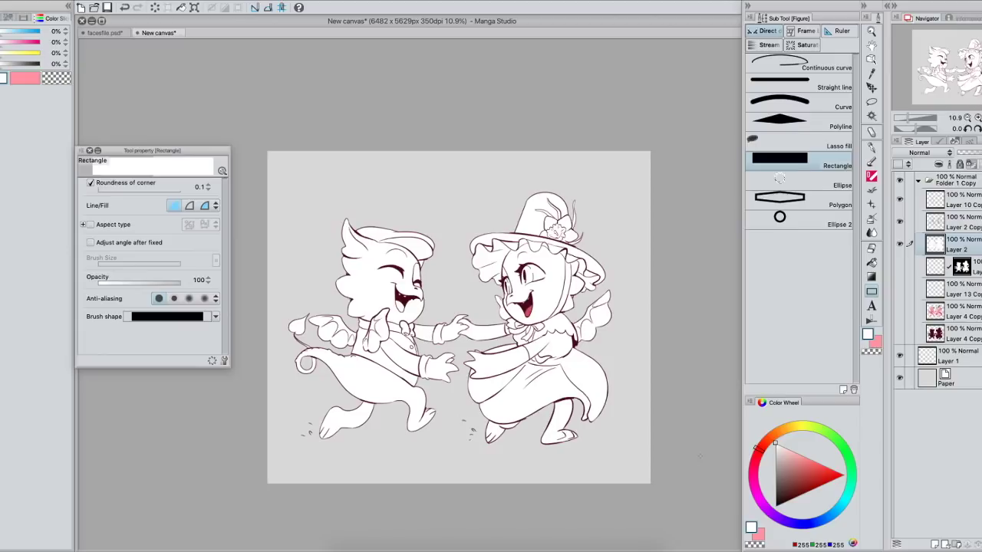
Step: Fill the hatted dragon's face and the fin behind the bonnet strap pink with the Fill tool
click(876, 343)
click(977, 116)
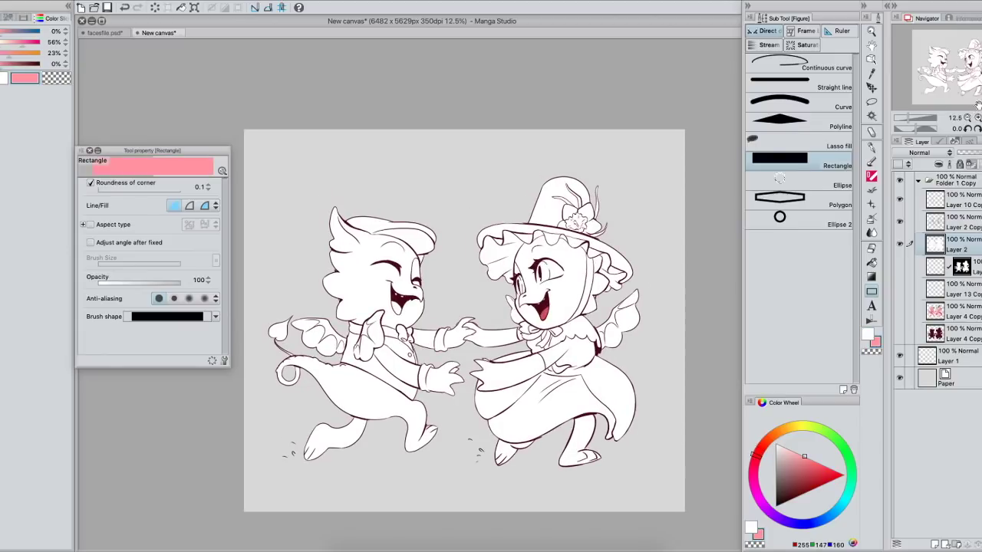
click(977, 116)
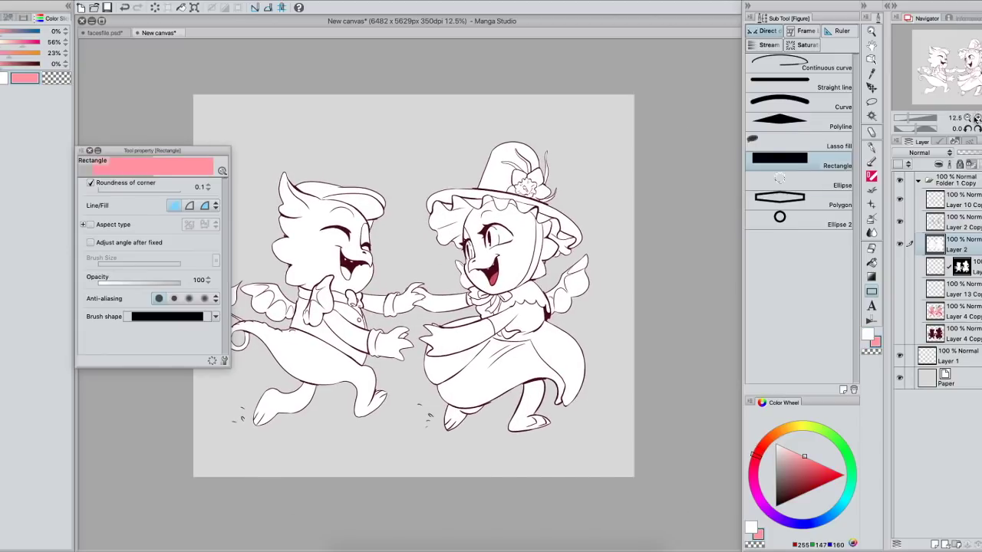
click(977, 116)
click(873, 263)
drag(642, 301, 574, 375)
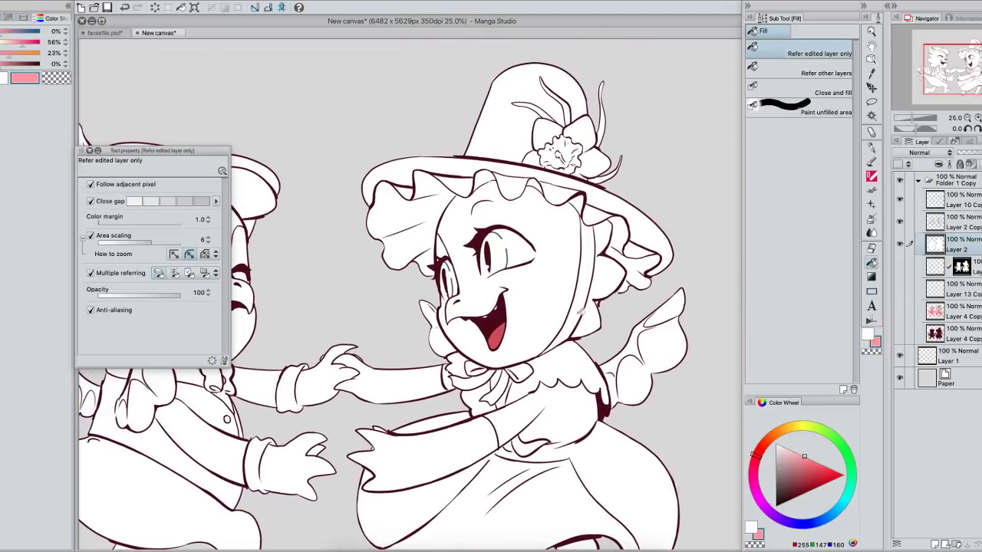
click(550, 303)
click(607, 270)
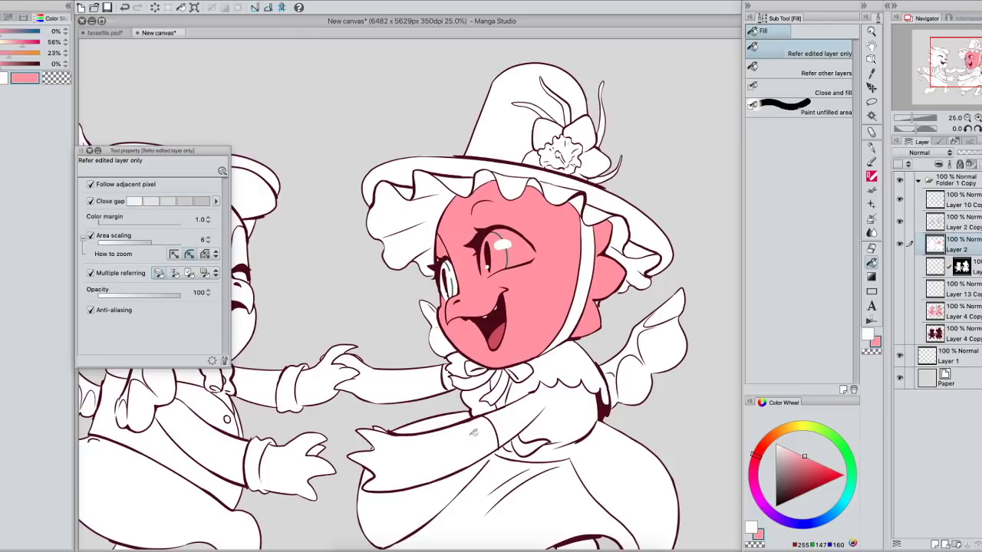
Step: Fill the hatted dragon's forearms and the other dragon's hands and wrists pink
click(474, 433)
click(403, 384)
click(322, 380)
click(299, 457)
click(318, 448)
Step: Fill the capped dragon's face, far eye area and wings pink, along with the fin beside the hatted dragon's jaw
drag(463, 355, 692, 342)
click(468, 305)
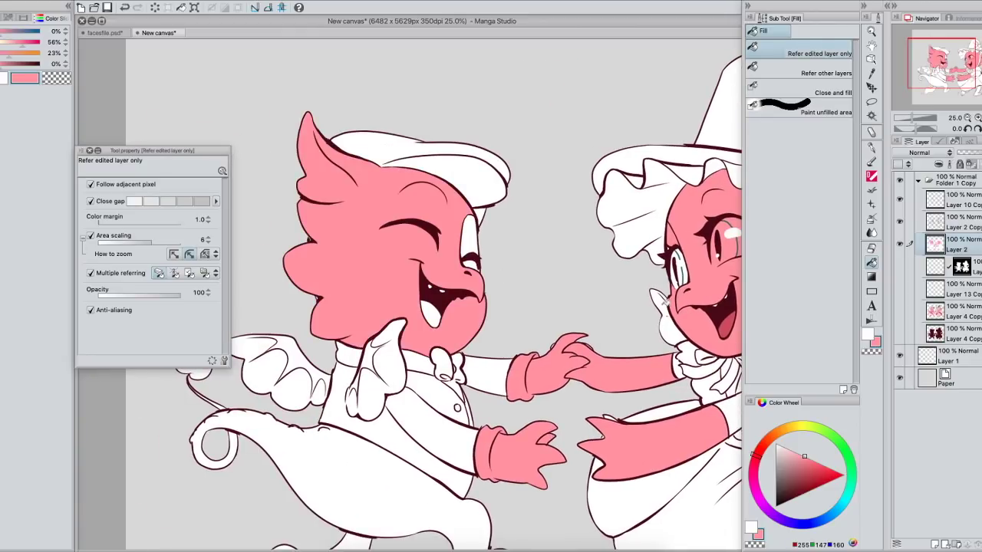
click(669, 321)
click(474, 234)
click(385, 363)
click(299, 372)
drag(590, 292, 342, 316)
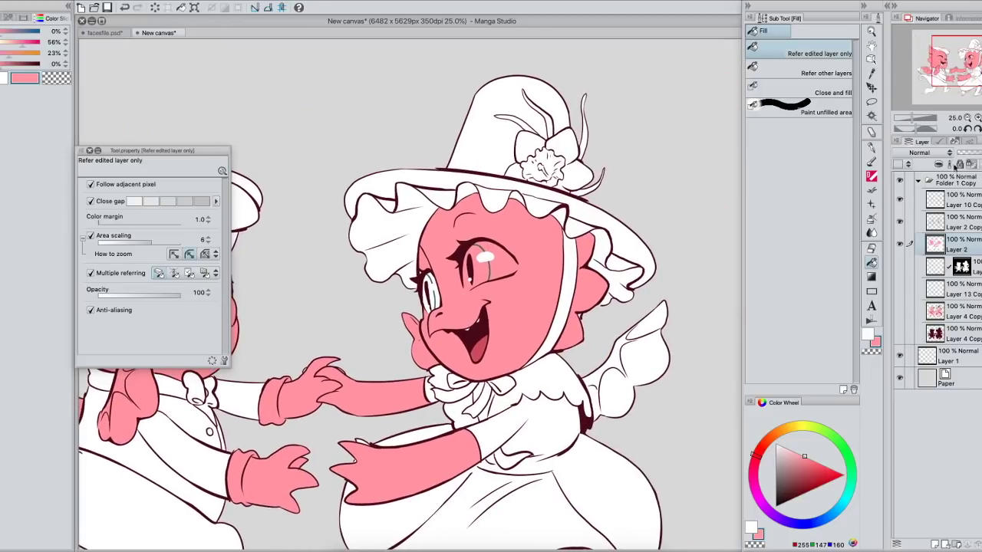
Step: Lower the opacity of the line art layer Layer 2 Copy to 51% while close in on the hatted dragon's face
key(super+plus)
key(super+plus)
key(super+plus)
key(super+plus)
drag(574, 257, 498, 168)
click(957, 218)
click(980, 152)
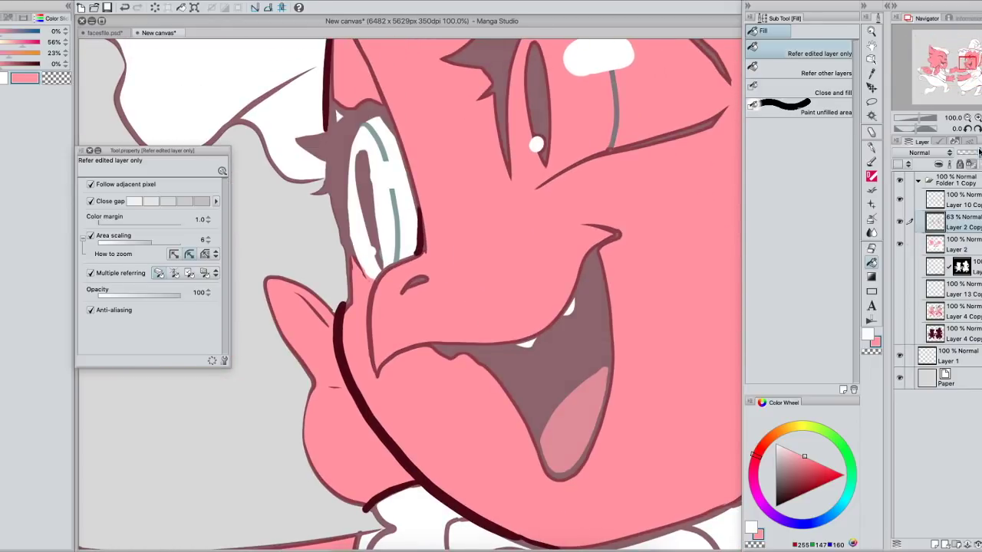
drag(980, 153, 975, 153)
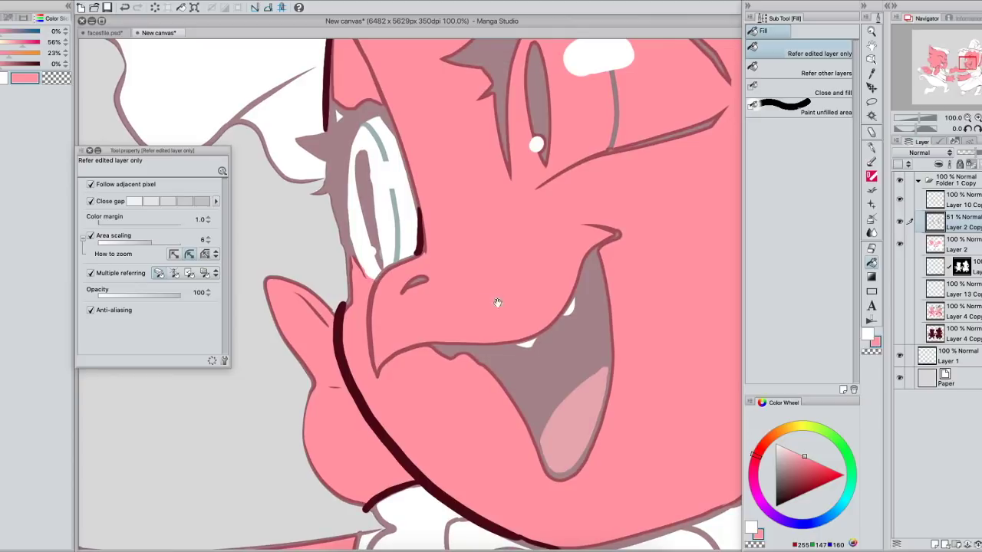
Step: Hide the Layer 2 Copy and Layer 10 line art layers and examine the pink fills on both dragons
drag(631, 269, 570, 306)
click(901, 221)
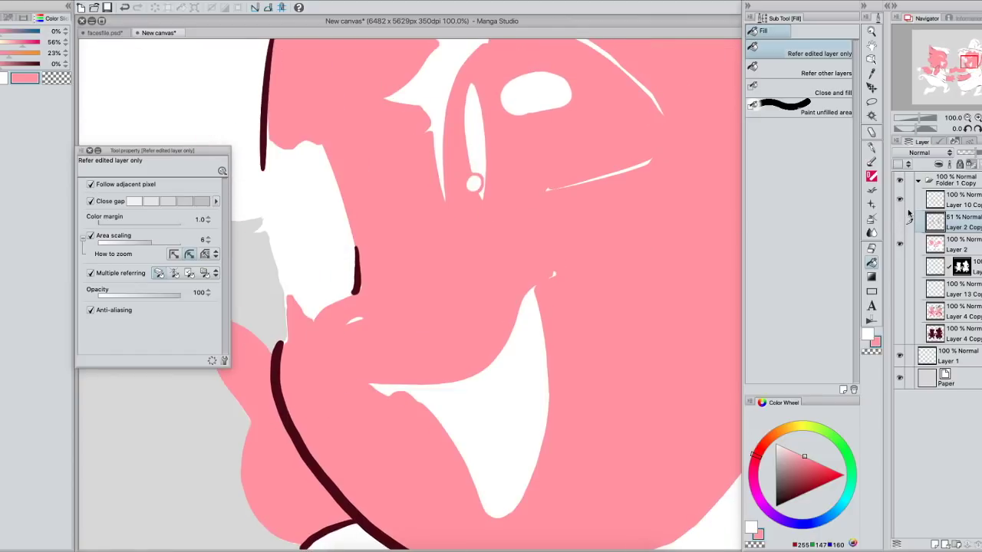
drag(637, 299, 592, 372)
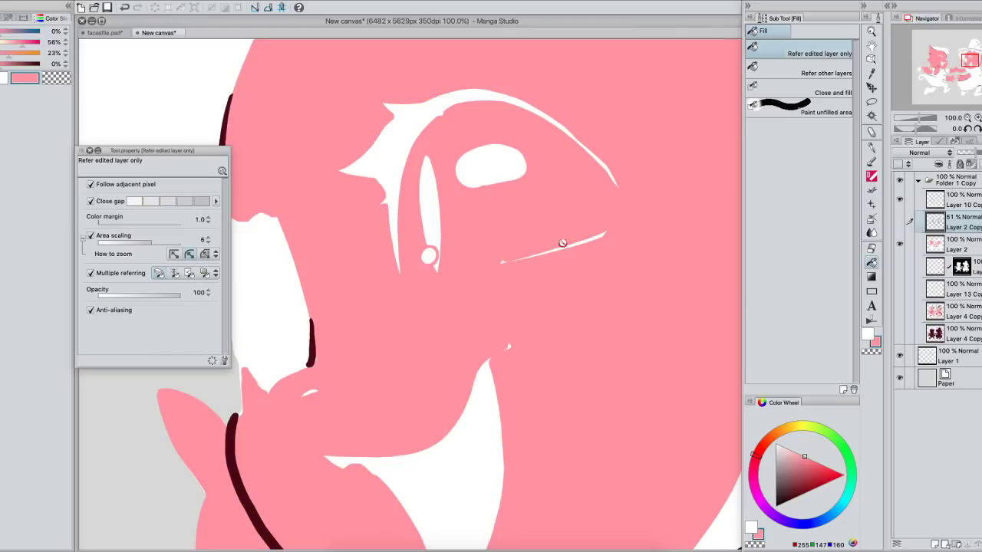
drag(578, 310, 585, 377)
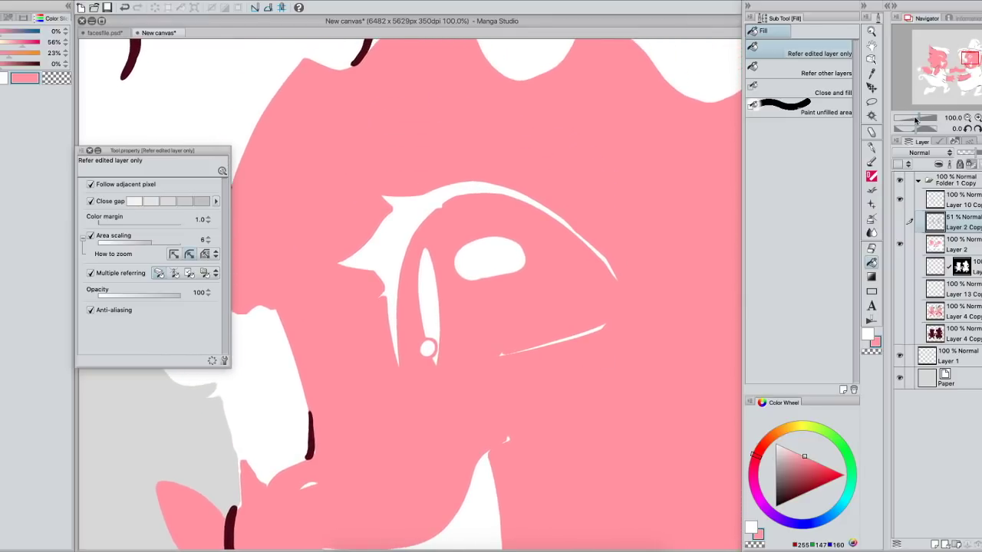
drag(915, 119, 910, 119)
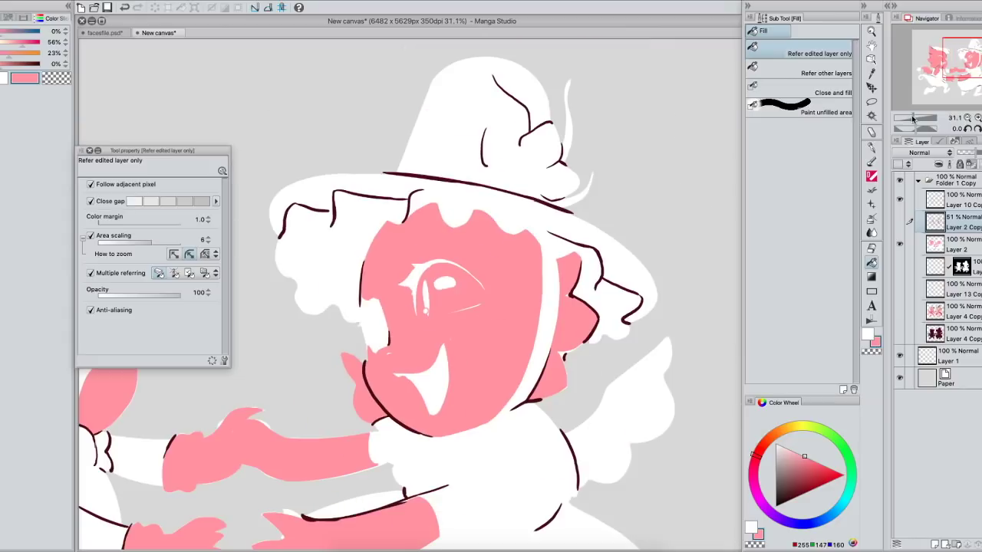
click(900, 197)
drag(537, 416, 655, 256)
drag(491, 246, 729, 317)
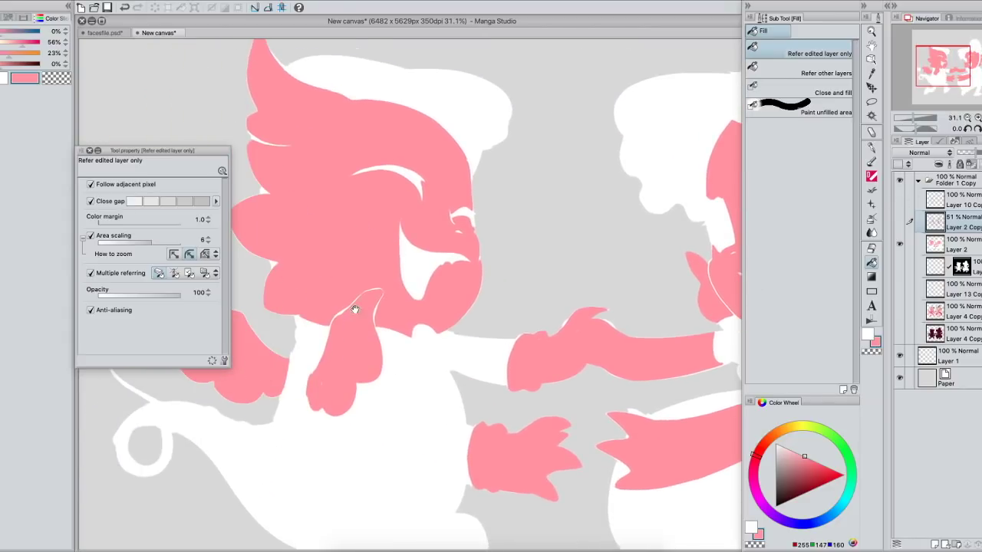
drag(628, 299, 670, 290)
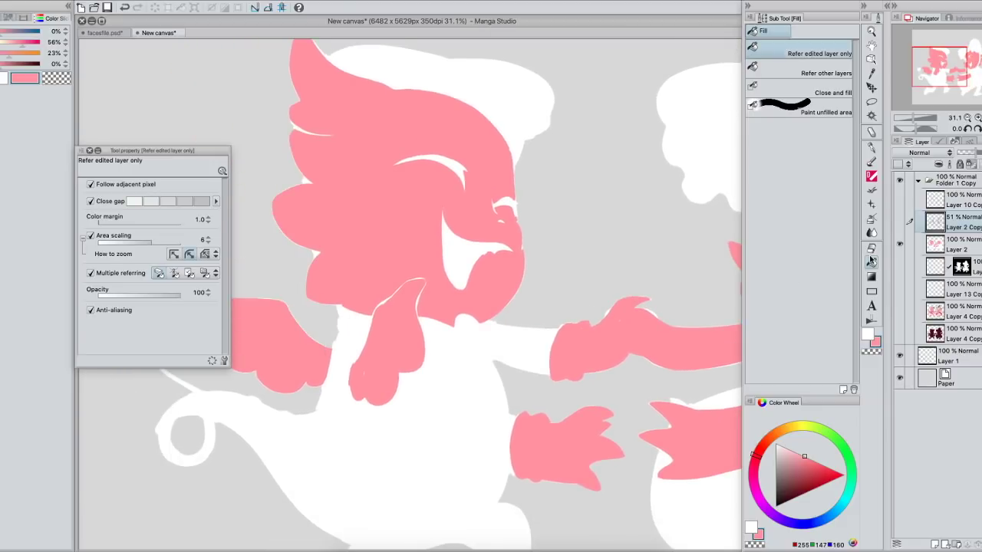
Step: Fill the thin white gaps around the capped dragon's eyes and jaw with pink on Layer 2
click(905, 244)
click(403, 332)
click(402, 332)
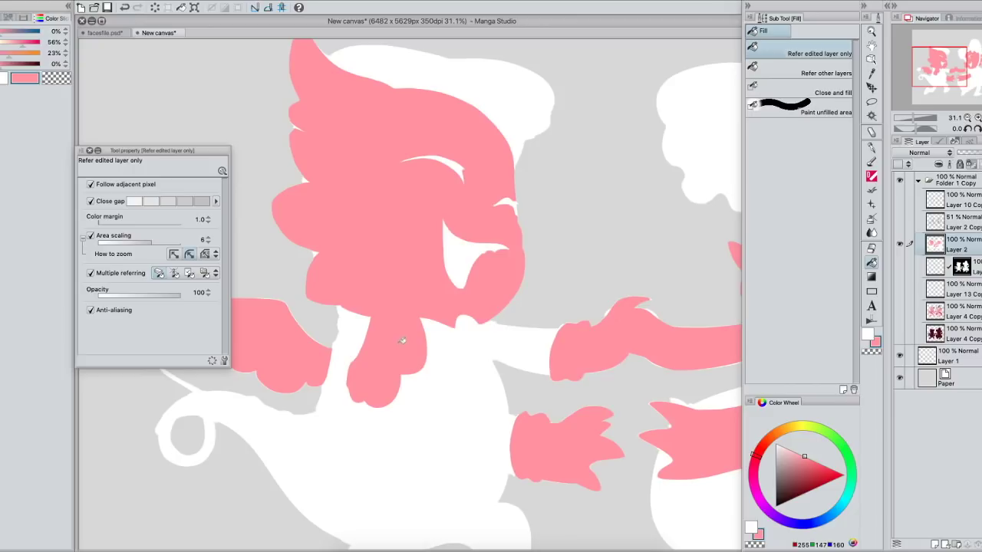
click(406, 338)
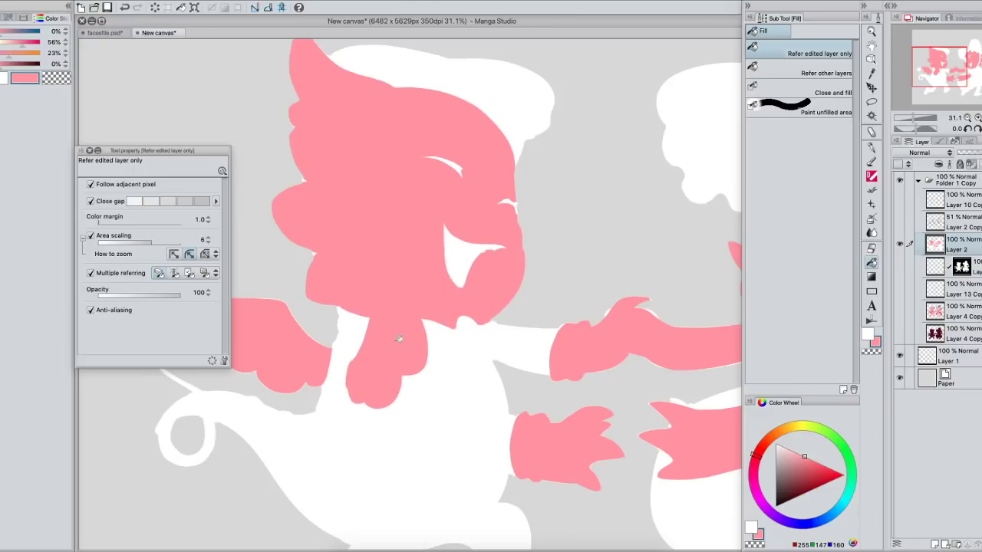
key(ctrl+z)
click(508, 203)
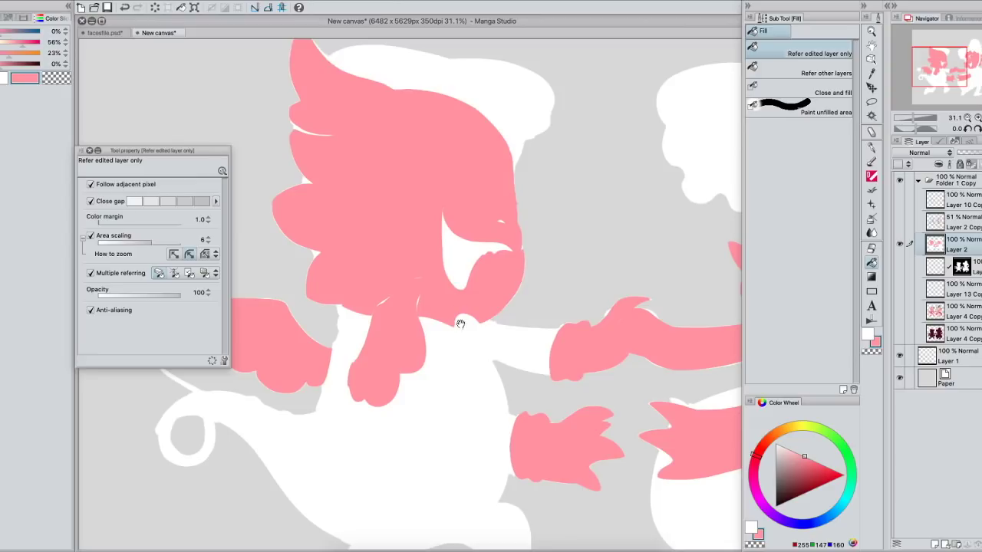
Step: Show the Layer 2 Copy and Layer 10 line art layers over the fills again
drag(614, 377, 464, 364)
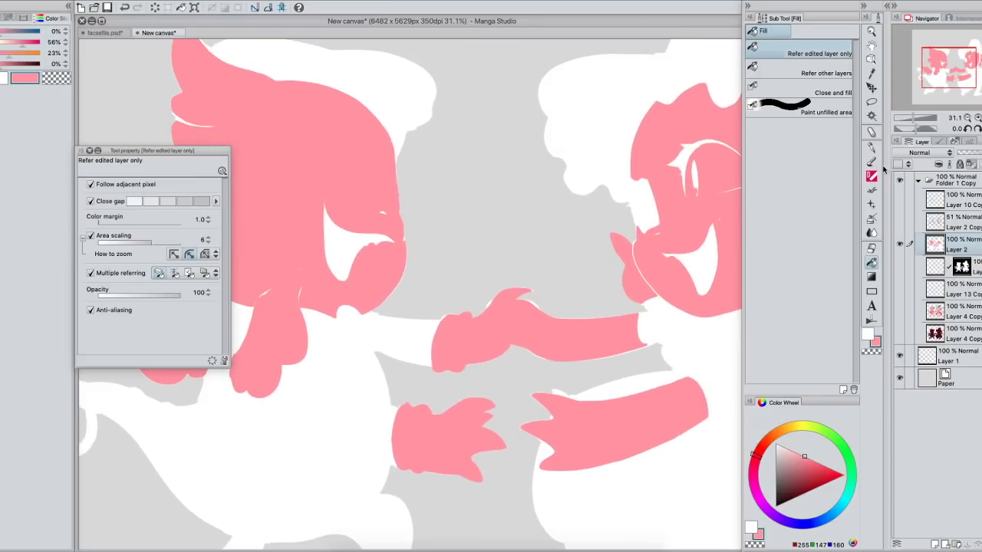
click(899, 223)
click(900, 201)
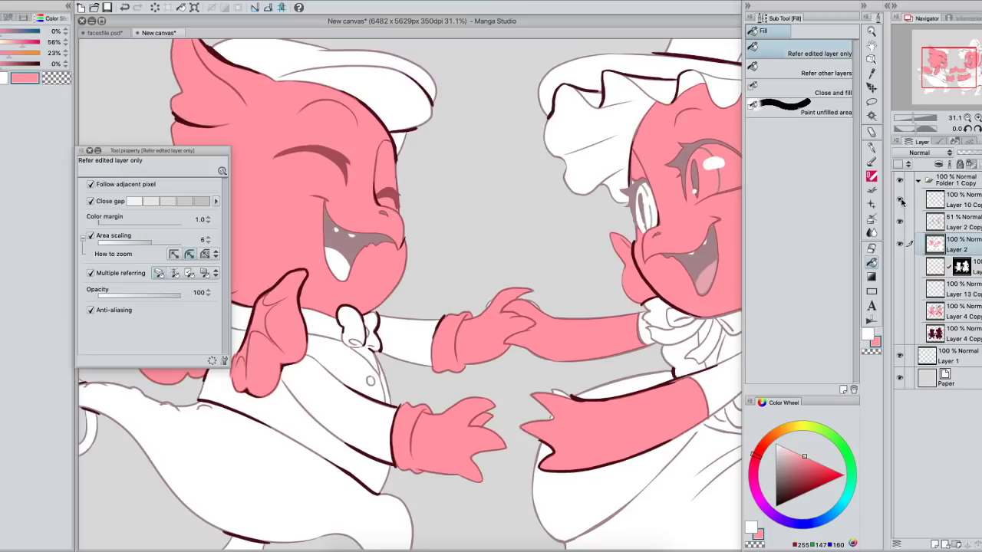
Step: Choose a darker pink, RGB 211, 109, 121, and fill the hatted dragon's dress with it
mouse_move(605, 447)
mouse_down()
mouse_move(650, 359)
mouse_move(500, 348)
mouse_up()
mouse_move(676, 358)
mouse_down()
mouse_move(557, 363)
mouse_move(580, 362)
mouse_move(580, 371)
mouse_up()
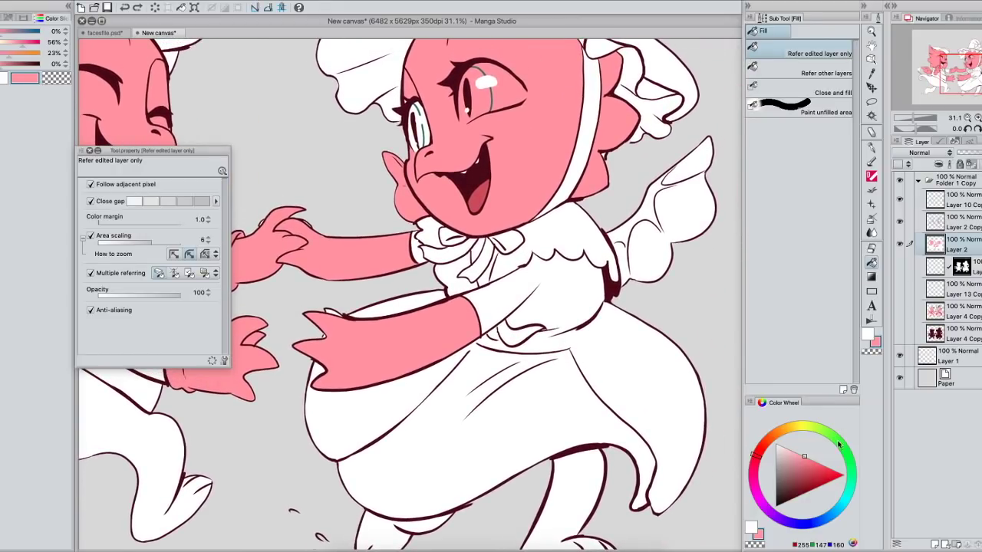
mouse_move(795, 470)
mouse_down()
mouse_move(819, 473)
mouse_move(802, 466)
mouse_up()
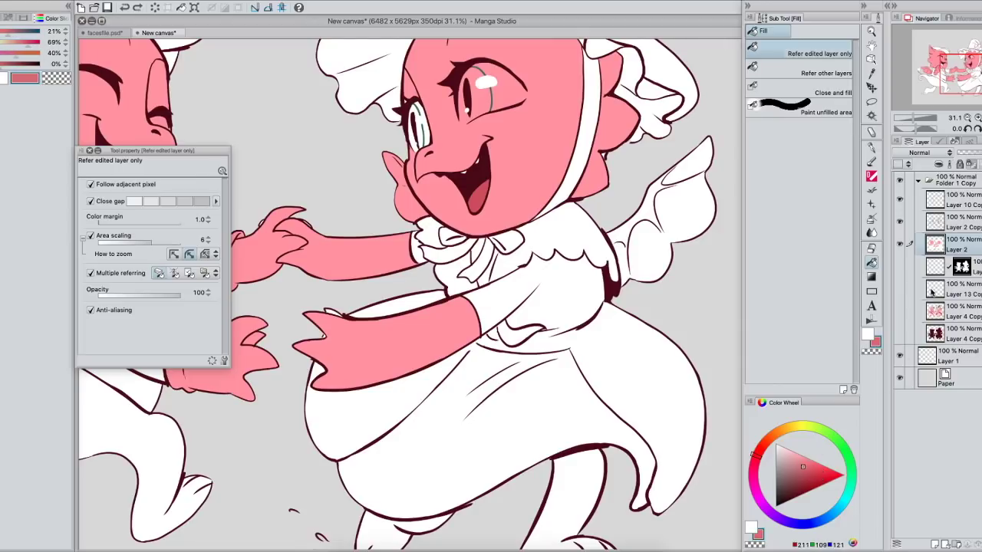
click(451, 367)
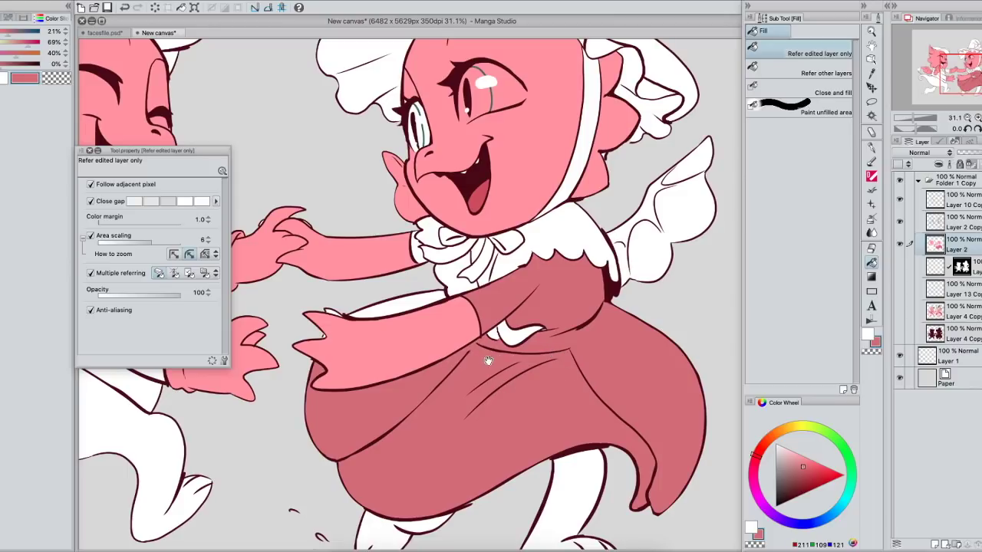
Step: Undo the dress fill and close the line gap at the waist below the sleeve with a size 50 Mapping pen stroke
drag(591, 349, 607, 326)
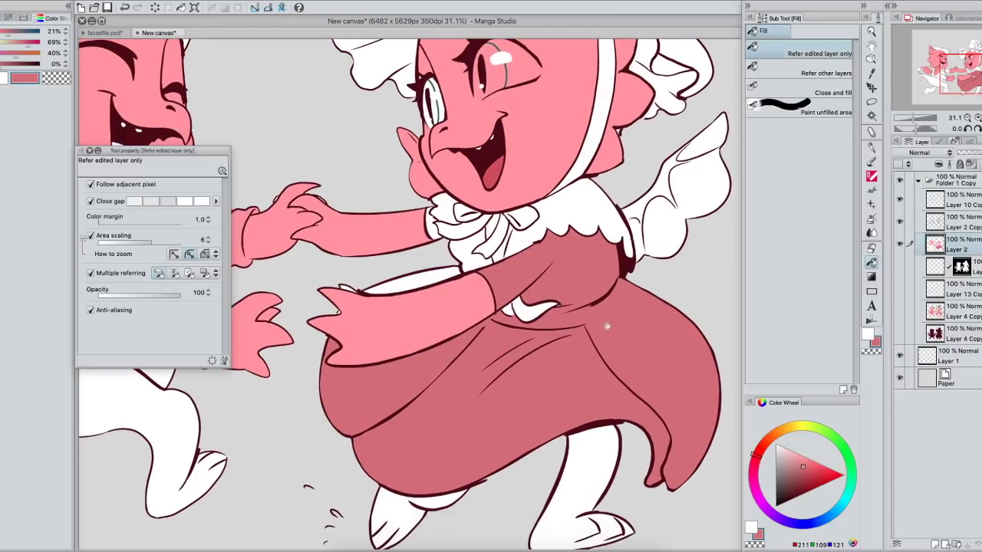
click(977, 118)
drag(494, 347, 504, 378)
key(super+plus)
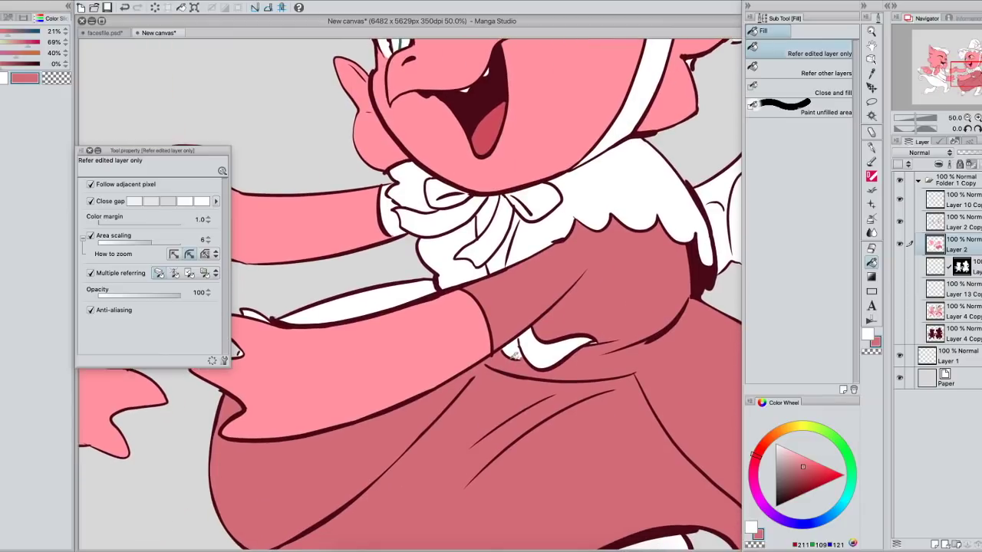
click(512, 354)
click(872, 150)
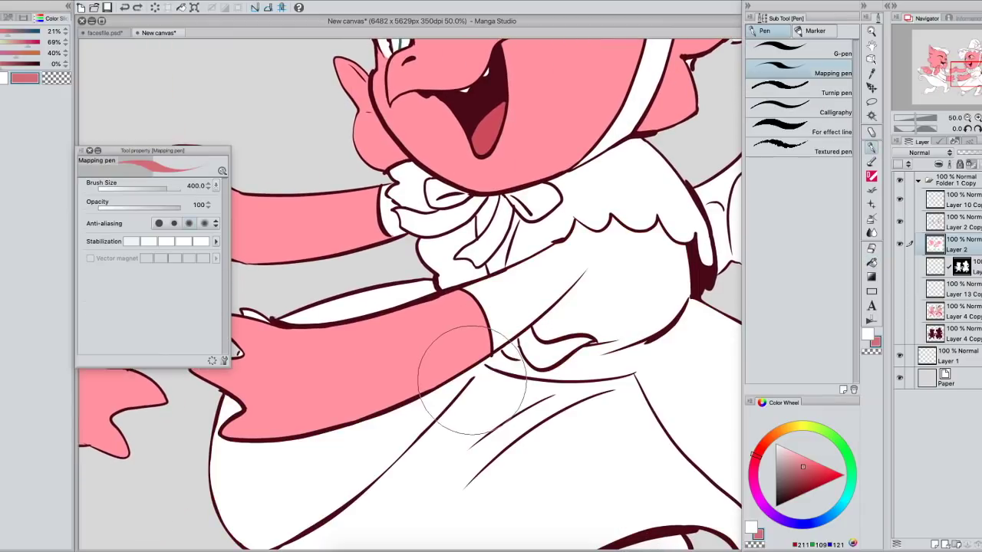
key(bracketleft)
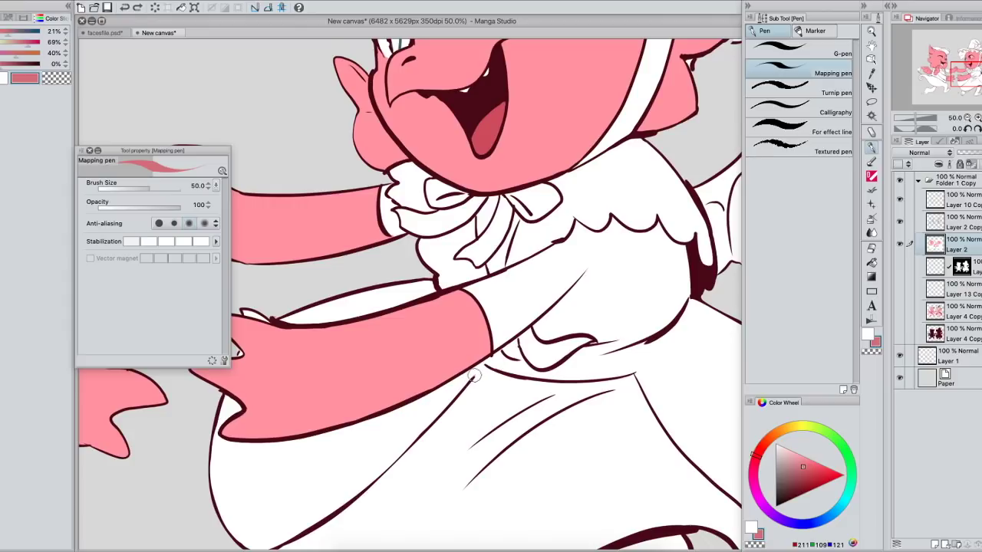
drag(487, 365, 480, 370)
Step: Try to fill the dress separately from the apron with the Fill tool, testing different Close gap levels
click(872, 262)
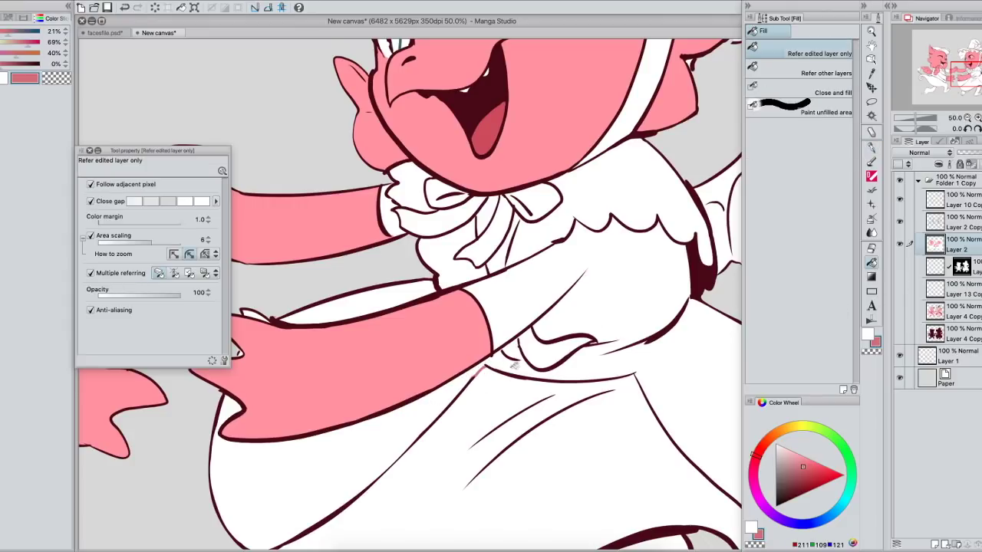
click(513, 365)
drag(568, 370, 554, 335)
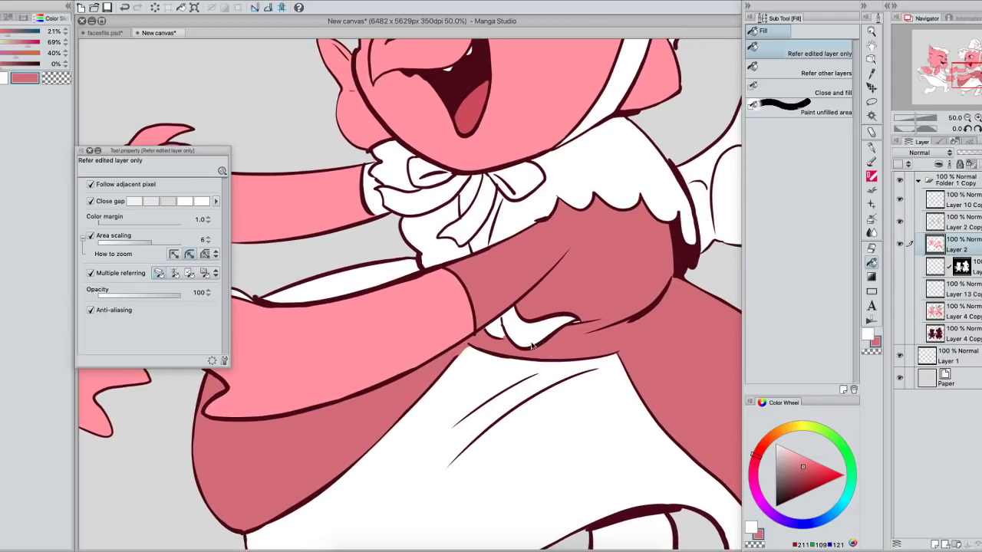
key(ctrl+z)
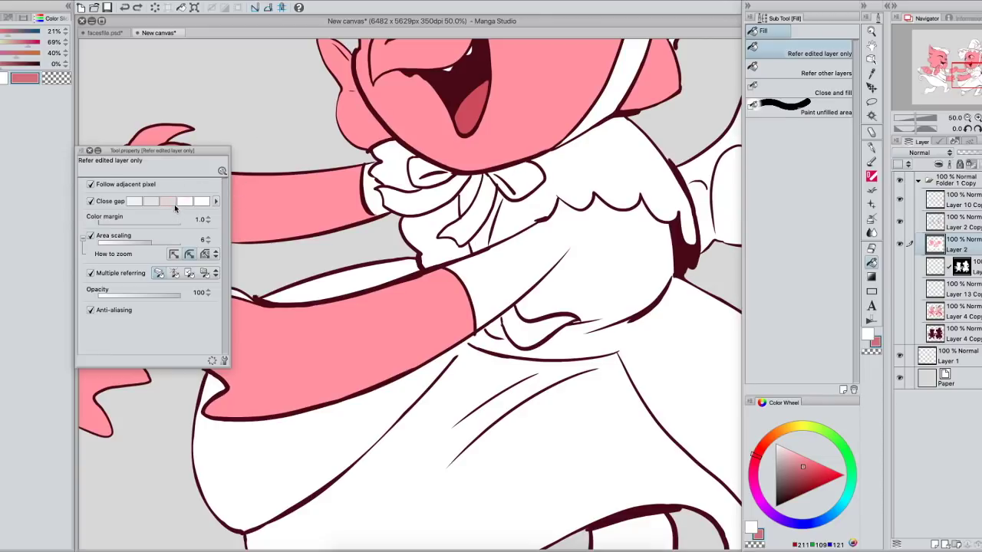
click(197, 201)
click(401, 392)
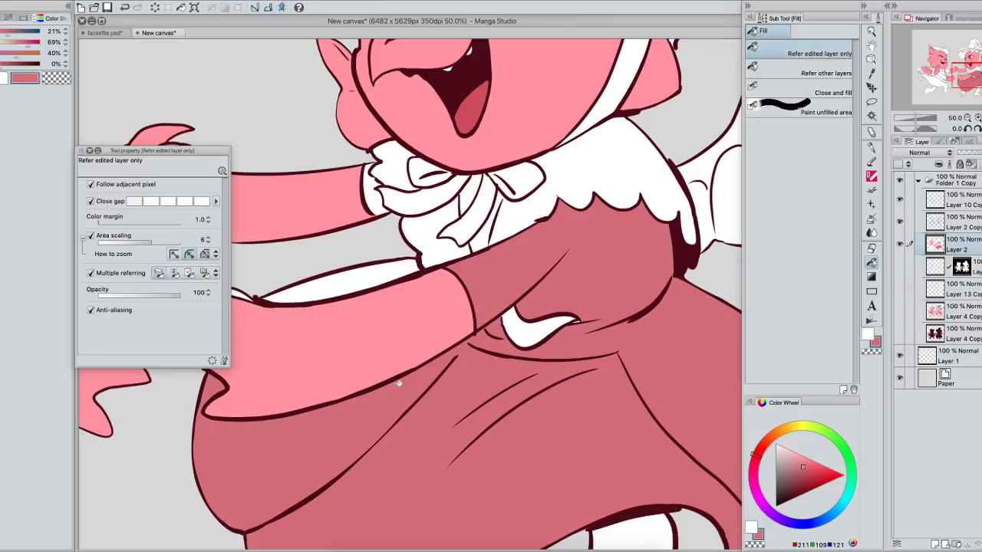
key(ctrl+z)
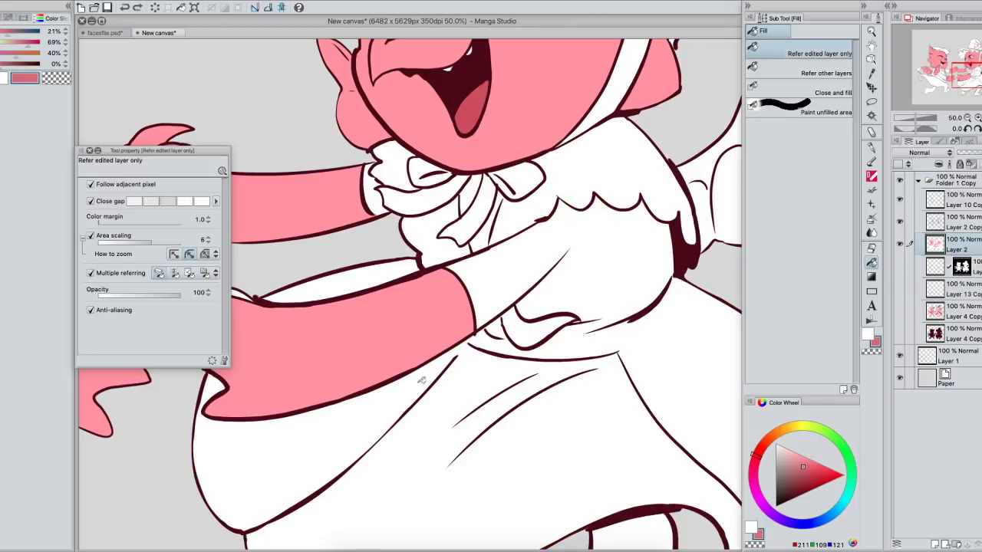
click(422, 380)
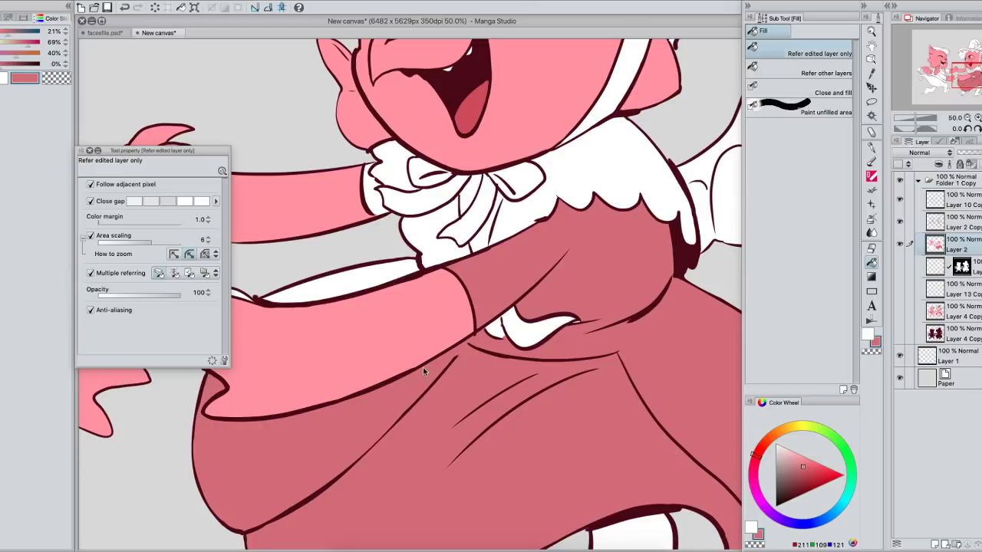
key(ctrl+z)
Step: Set Close gap to its highest level and fill the skirt, bodice, sleeve and the strip behind the forearm dark pink, excluding the apron
click(201, 202)
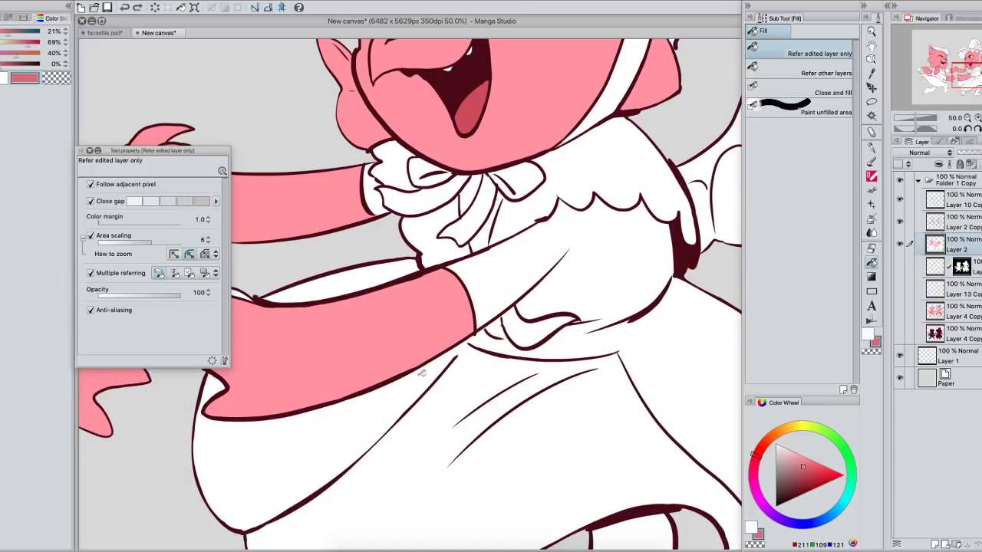
click(416, 386)
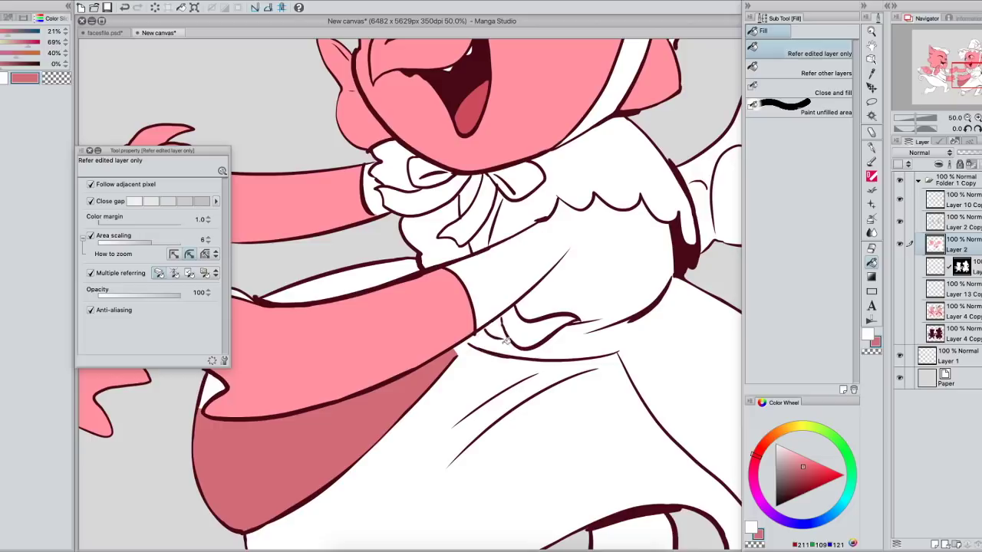
click(646, 321)
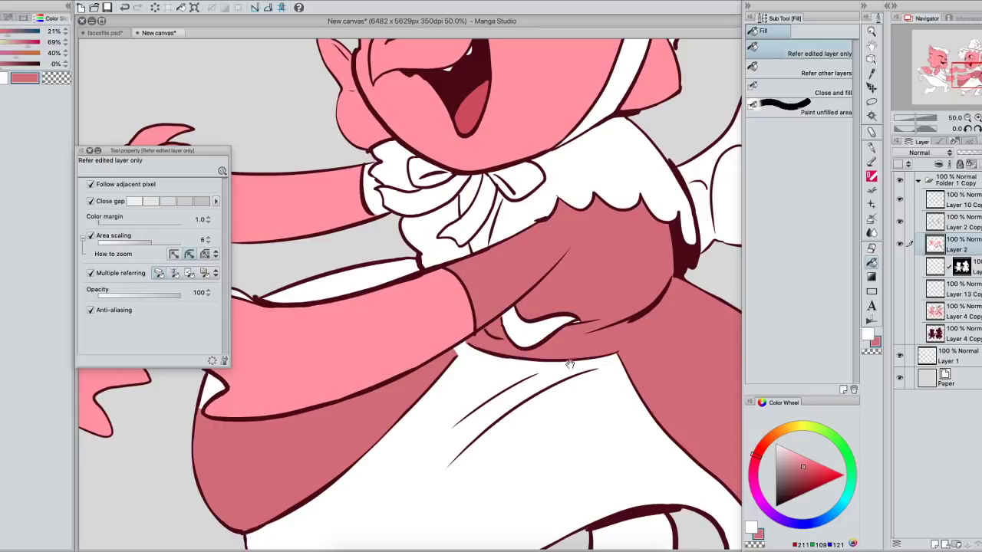
drag(594, 354, 637, 331)
click(433, 237)
drag(690, 286, 654, 290)
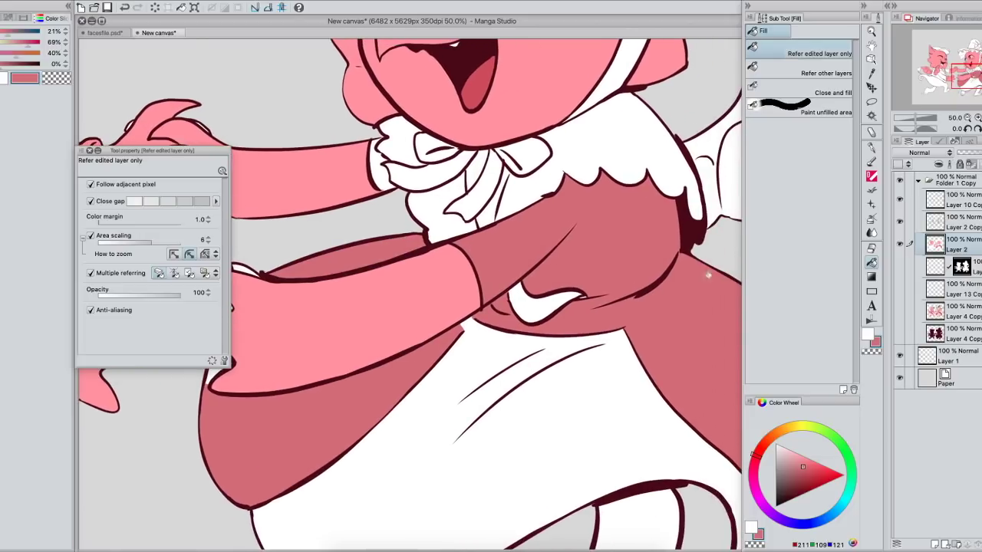
click(872, 147)
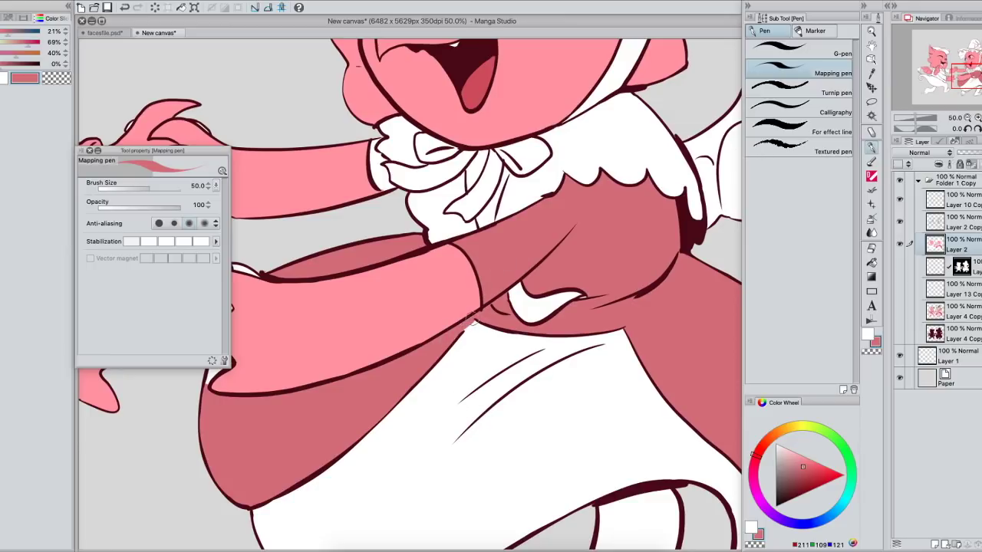
Step: Sample white from the bonnet strap and try to fill the hatted dragon's face with it
drag(519, 246, 519, 417)
drag(554, 338, 561, 382)
alt+click(624, 322)
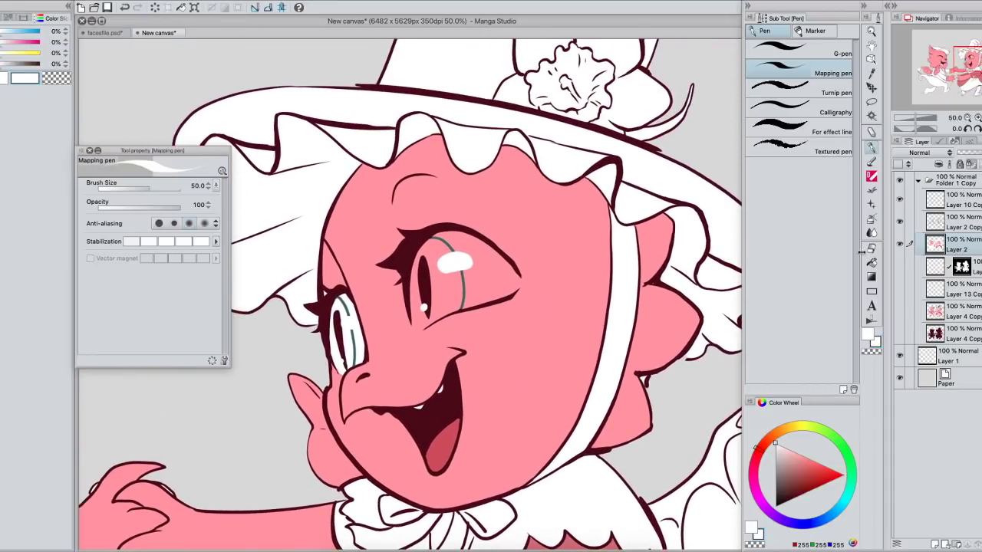
click(872, 262)
click(540, 292)
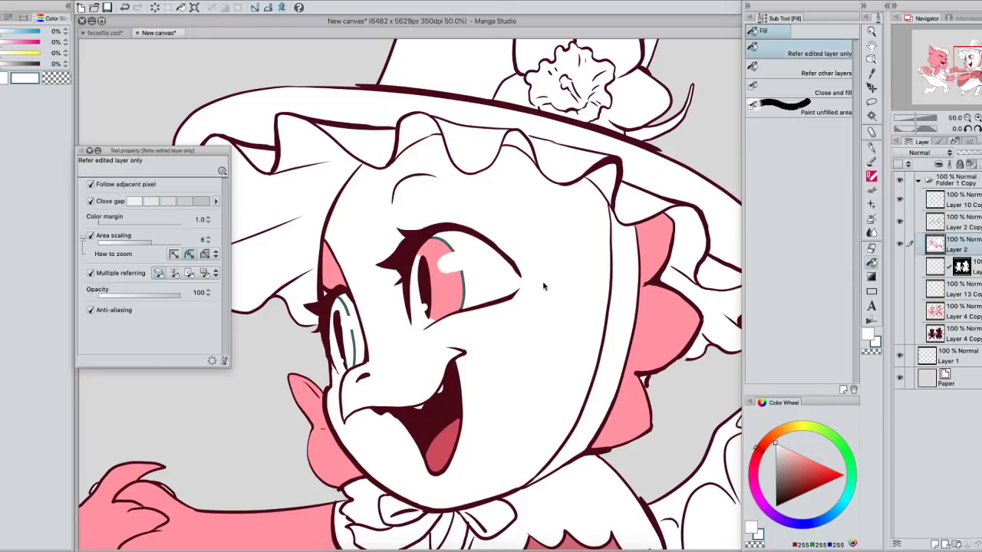
key(ctrl+z)
click(514, 295)
key(ctrl+z)
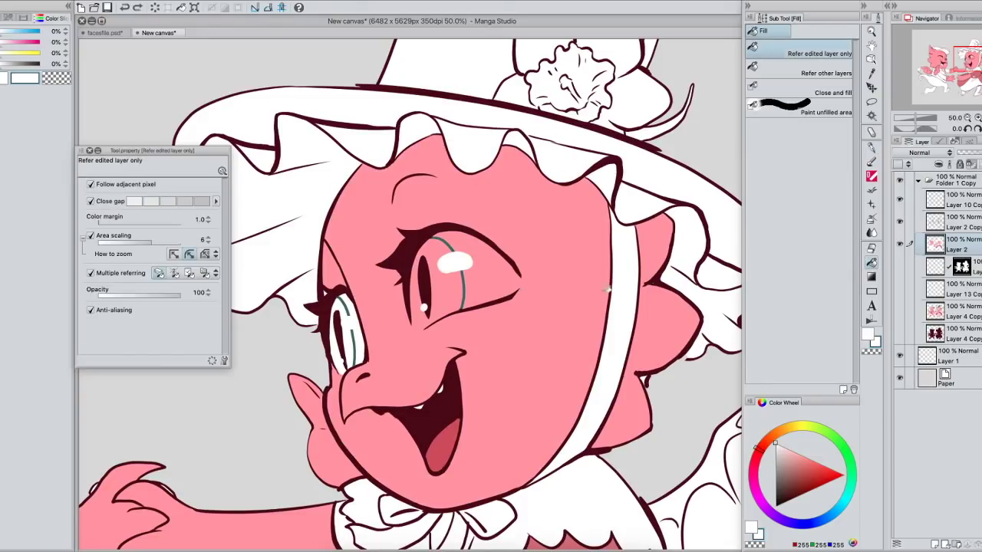
Step: Sample the skin pink from the hatted dragon and try to fill the arm of its wing with the Fill tool
drag(577, 353, 525, 243)
drag(735, 370, 576, 348)
alt+click(413, 441)
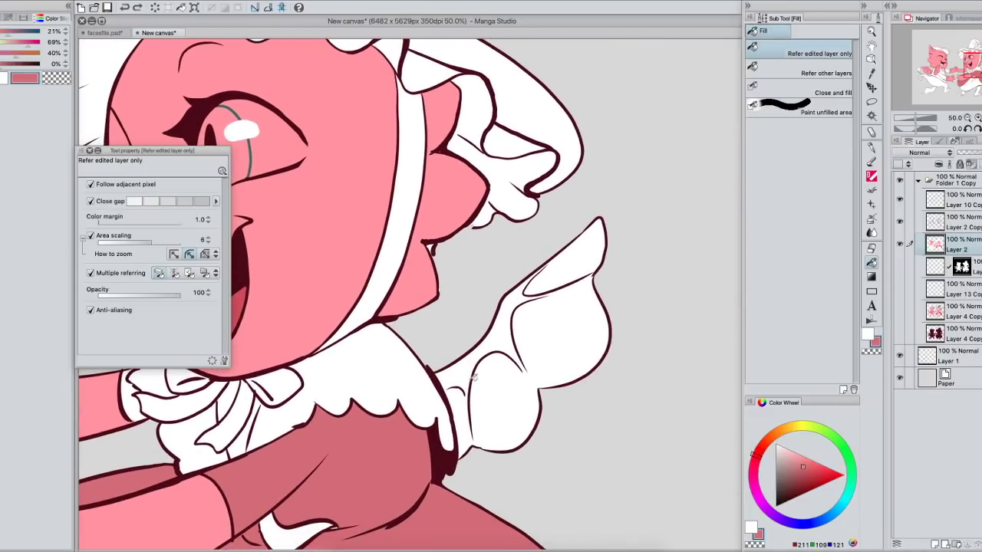
alt+click(433, 288)
click(528, 335)
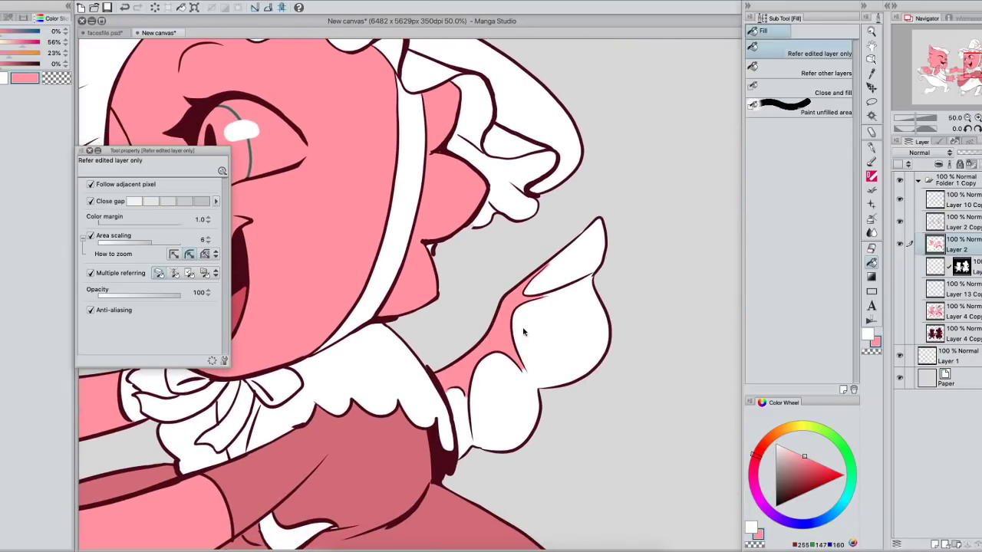
click(526, 332)
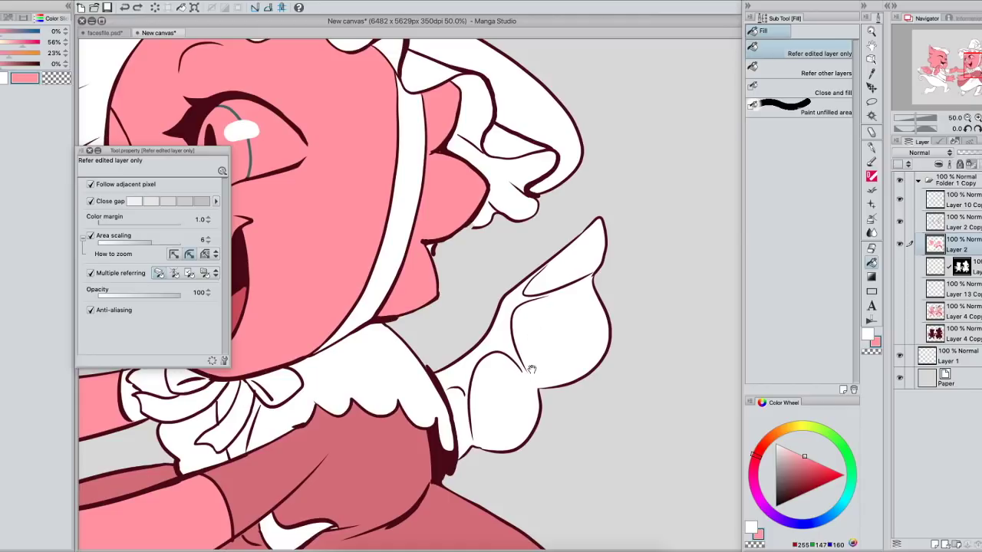
Step: Test filling the same wing with Close gap at a low level, and undo the fill
key(ctrl+plus)
drag(569, 391, 529, 292)
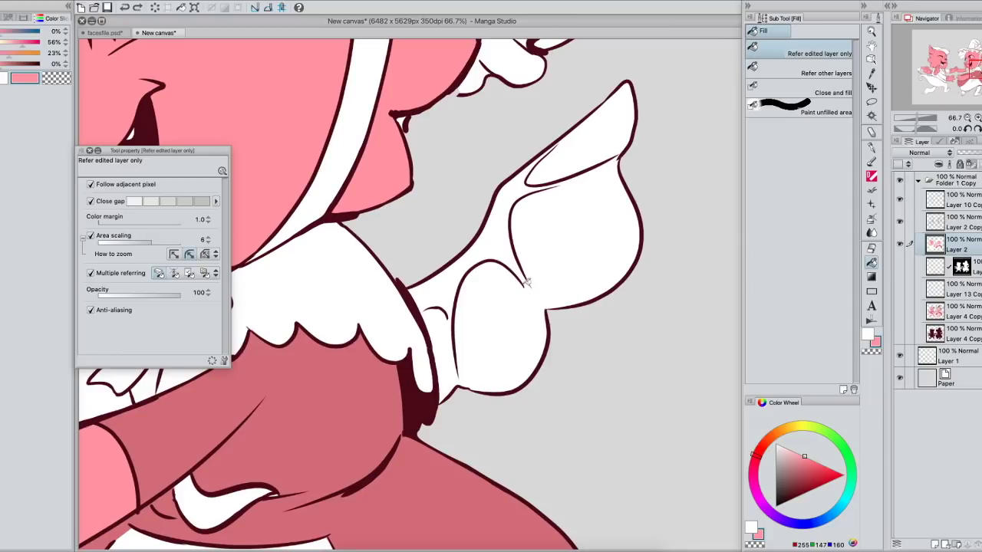
click(144, 201)
click(496, 236)
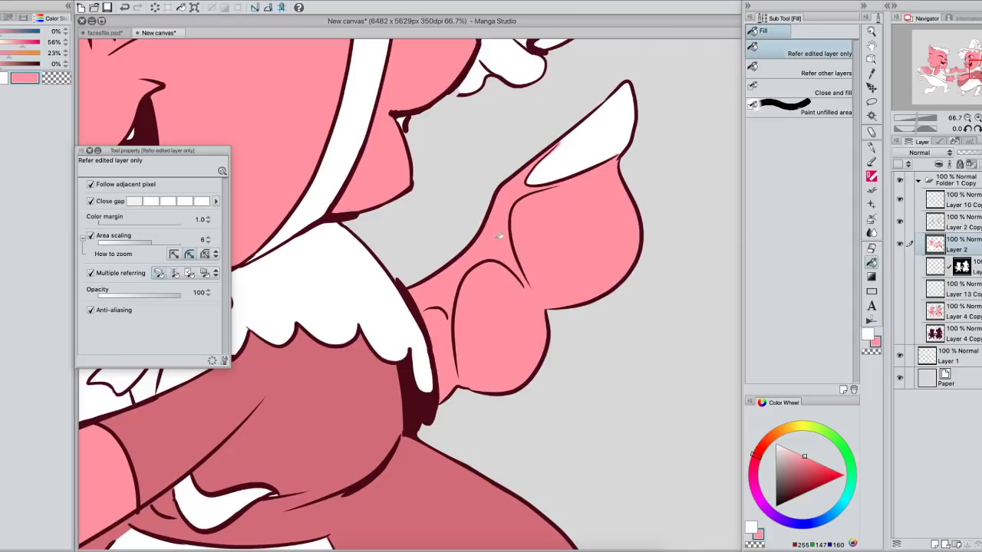
key(ctrl+z)
Step: Set Close gap to its highest level and fill the arm of the hatted dragon's wing skin pink
click(201, 201)
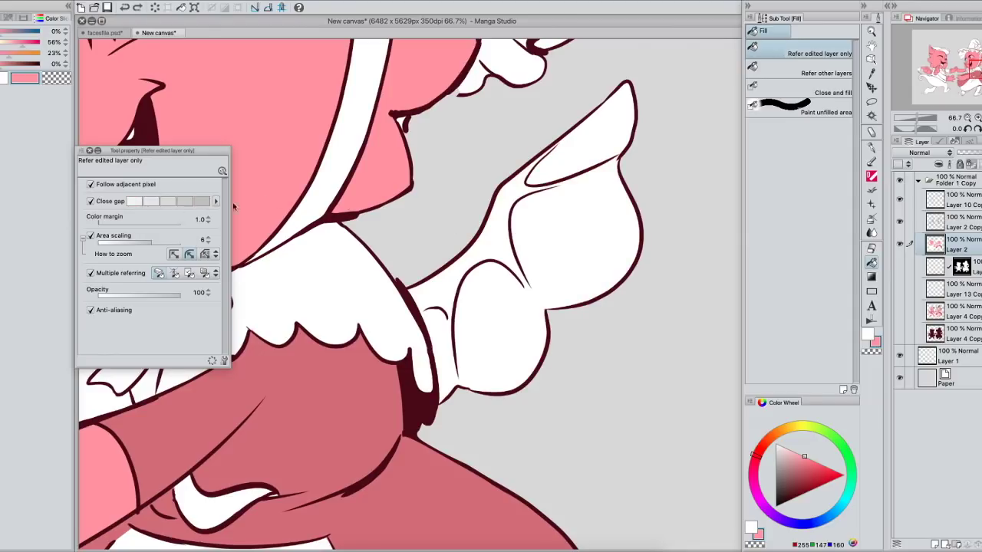
click(493, 235)
drag(586, 220, 607, 224)
Step: Paint the unfilled pink tips between the wing's membrane sections with the Mapping pen at size 25
click(872, 149)
key([)
key([)
key([)
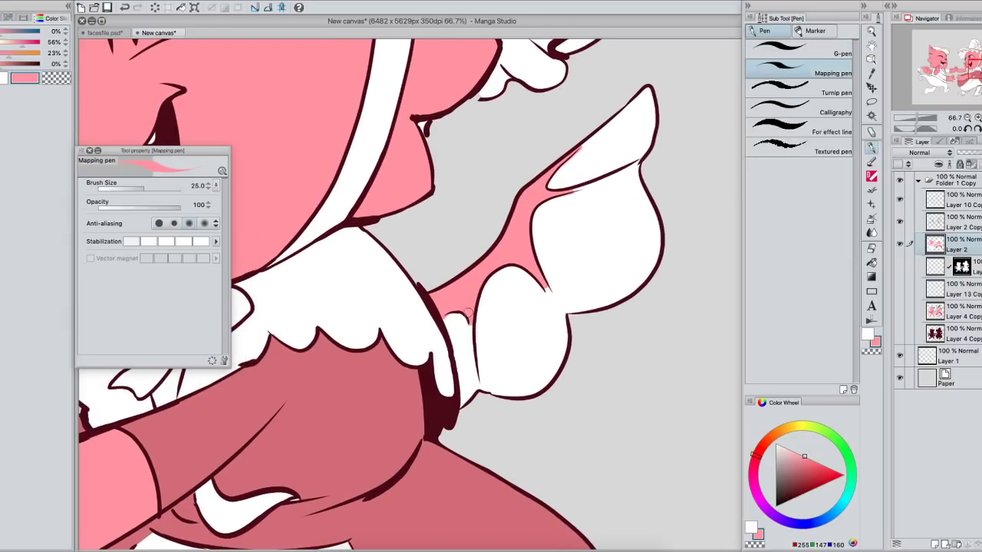
drag(470, 326, 474, 364)
drag(534, 270, 564, 310)
drag(610, 177, 565, 192)
drag(550, 298, 571, 374)
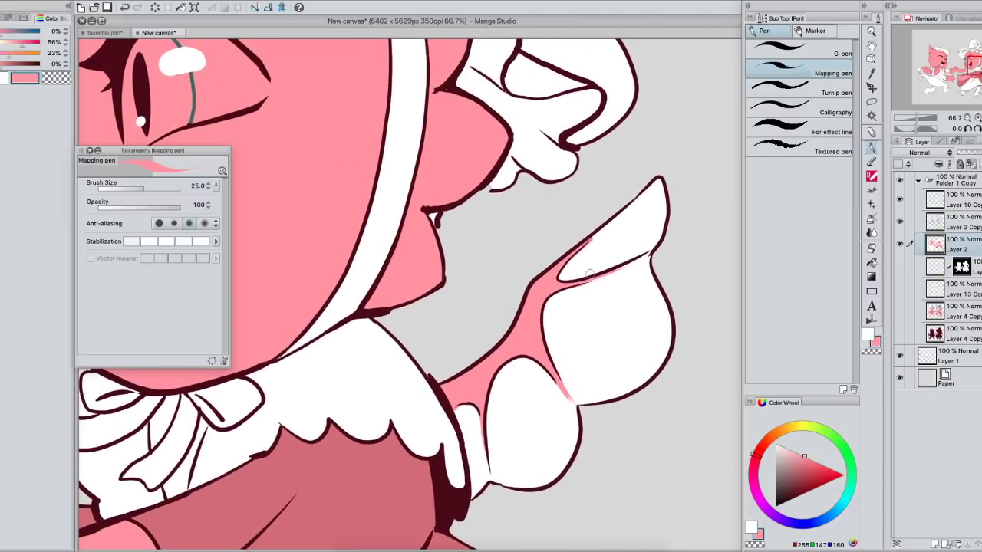
Step: Hide the Layer 2 flats and show the finished colour layer beneath the line art, viewing the whole drawing
key(x)
key(x)
key(ctrl+0)
click(900, 243)
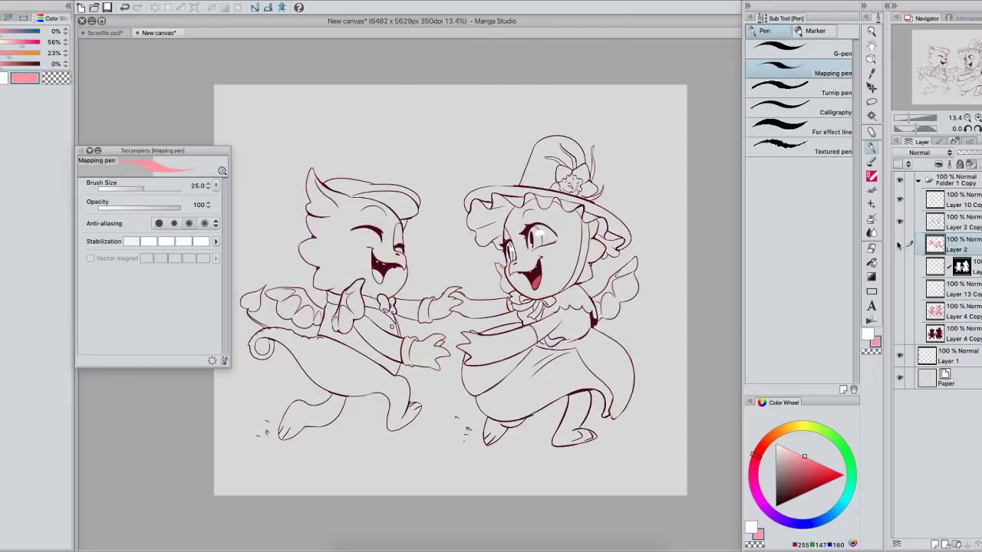
click(900, 311)
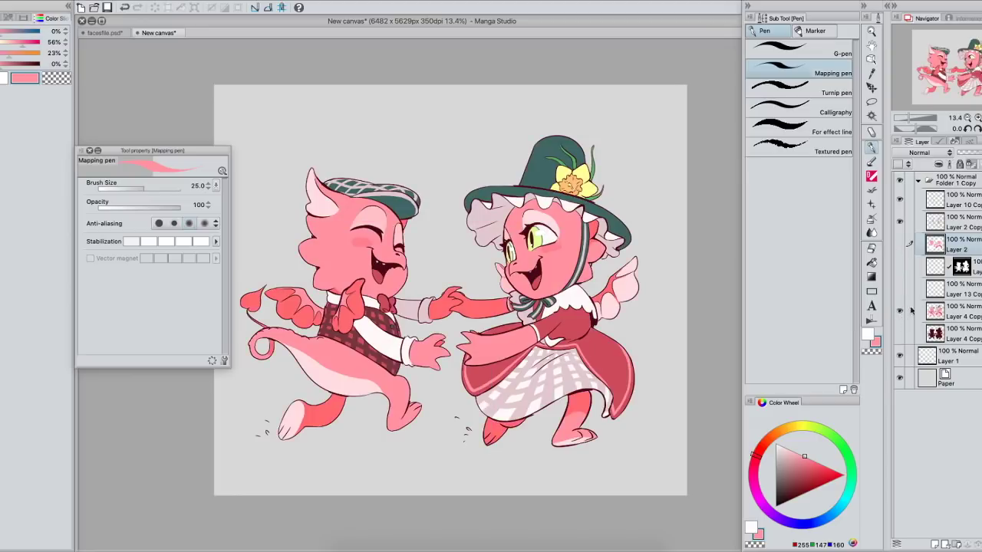
click(954, 295)
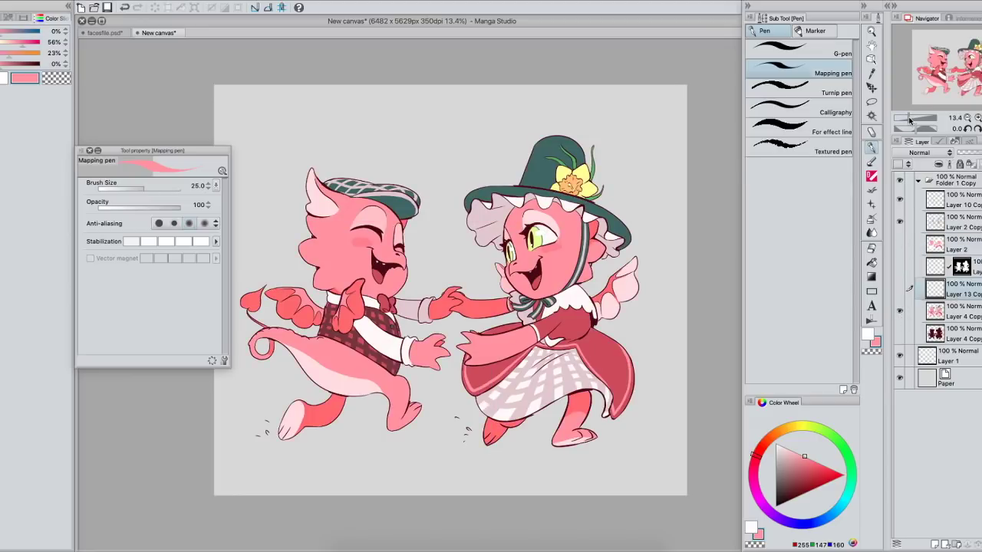
drag(909, 118, 911, 119)
drag(690, 283, 697, 282)
click(899, 312)
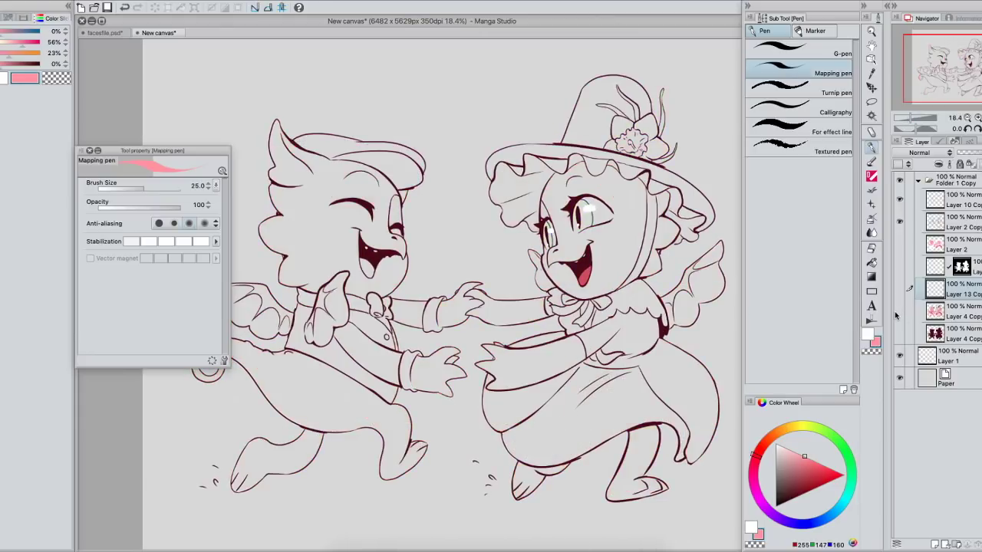
click(899, 311)
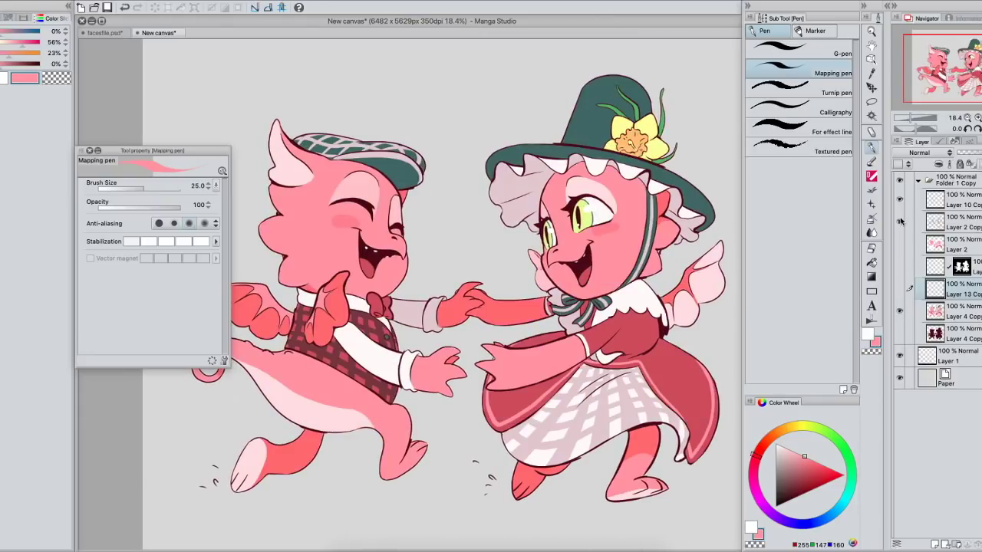
Step: Hide both line art layers and examine the finished flat colours of the two dragons up close
click(900, 200)
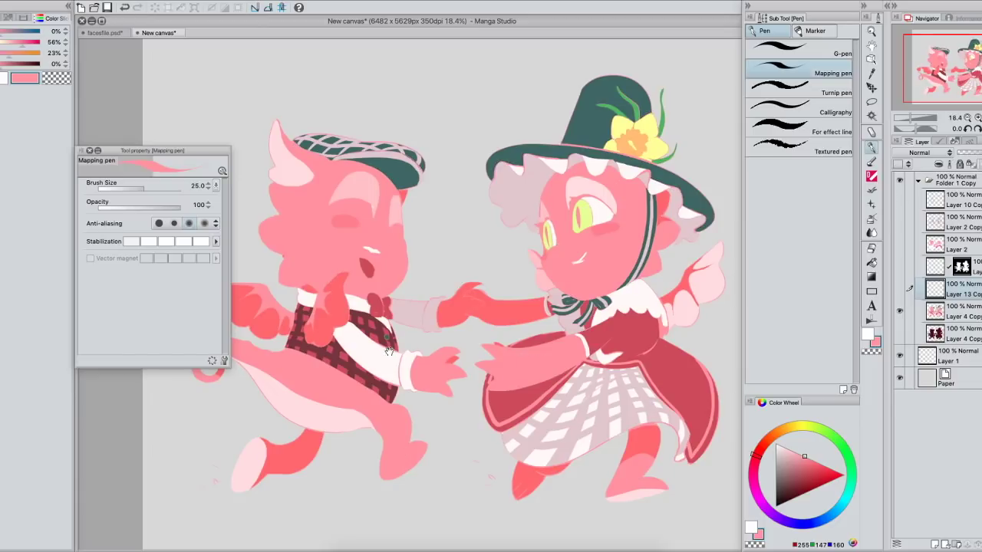
drag(621, 338, 600, 327)
click(978, 118)
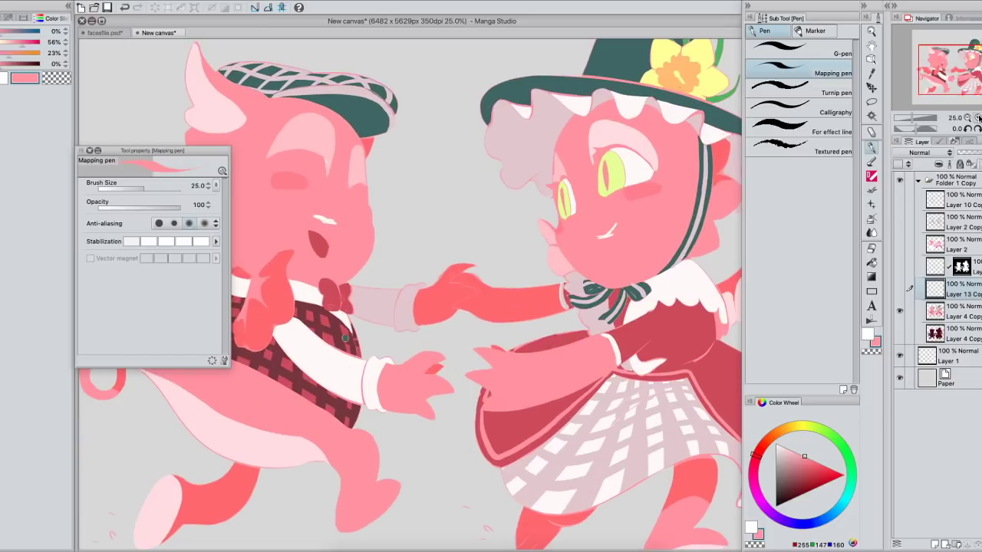
click(977, 118)
drag(659, 233, 576, 361)
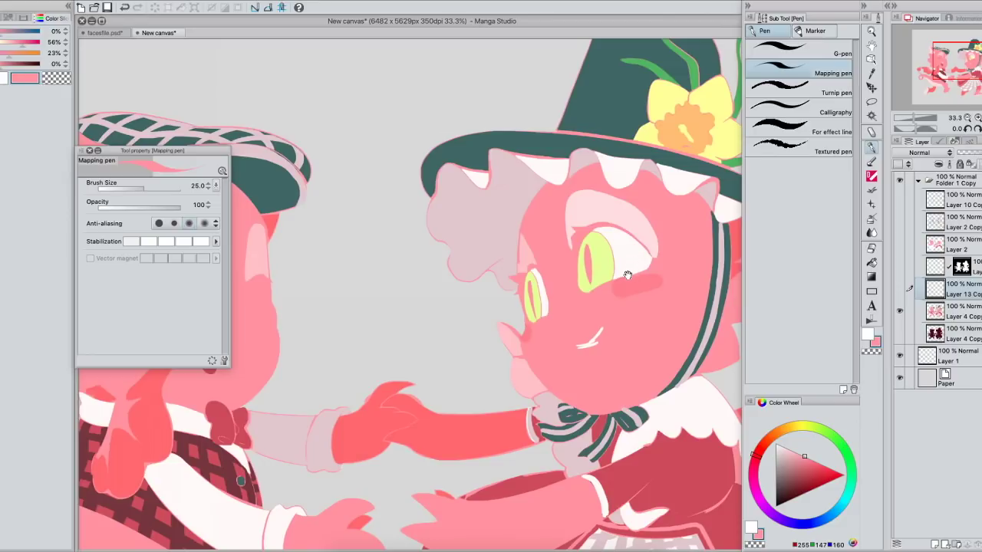
drag(630, 273, 620, 267)
Step: Show the line art again together with Layer 13 Copy and the dark outline layer beneath the colours
click(900, 221)
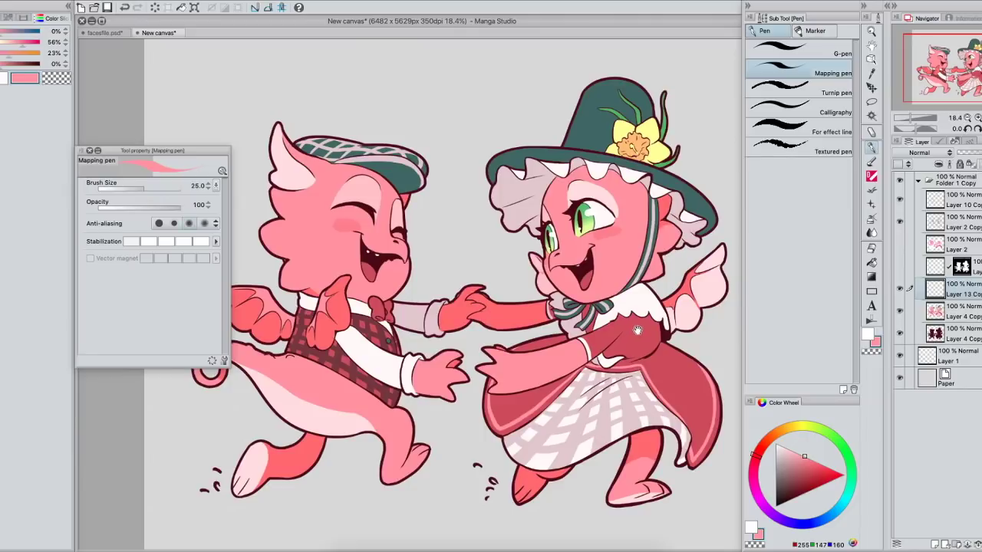
drag(910, 120, 909, 120)
drag(675, 261, 680, 276)
Step: Compare the drawing with and without the dark outline layer, leaving that layer hidden
click(900, 333)
click(899, 335)
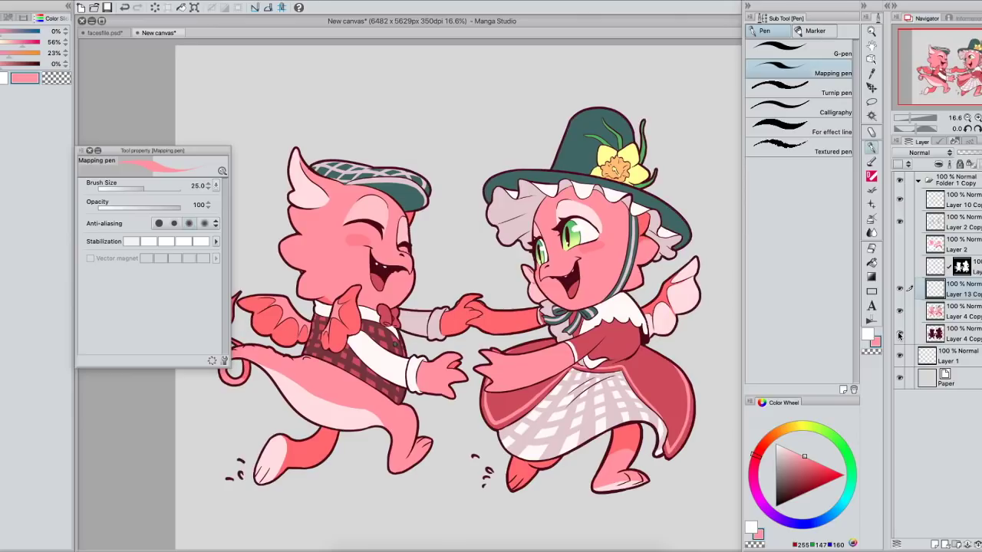
click(900, 335)
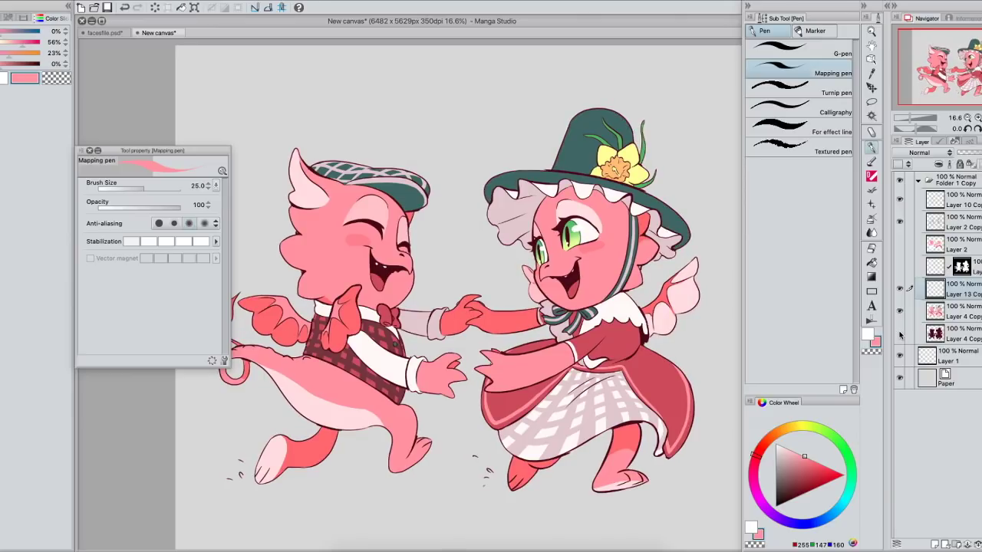
click(900, 335)
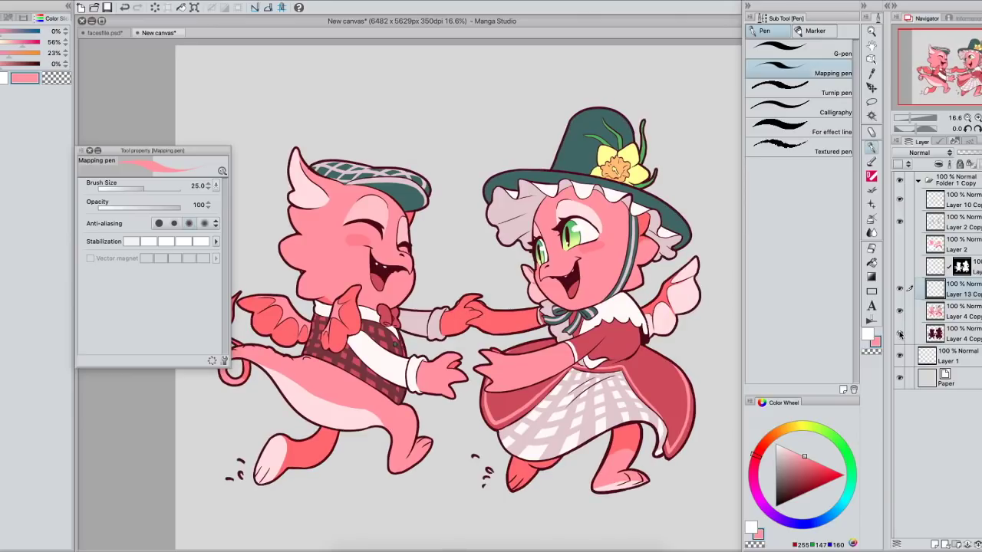
click(900, 335)
click(900, 335)
click(900, 335)
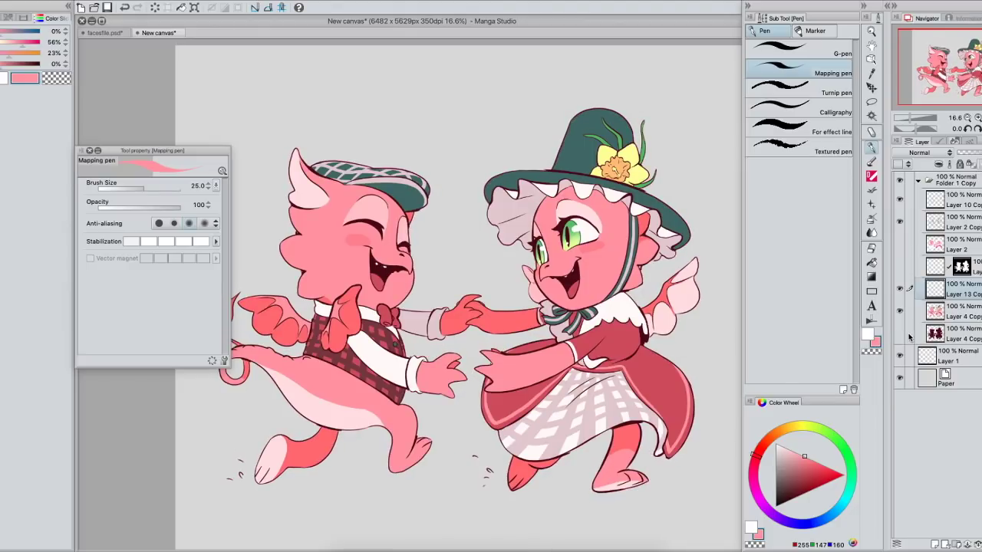
Step: Make the finished colour layer active and hide both line art layers
click(957, 313)
click(901, 222)
click(900, 200)
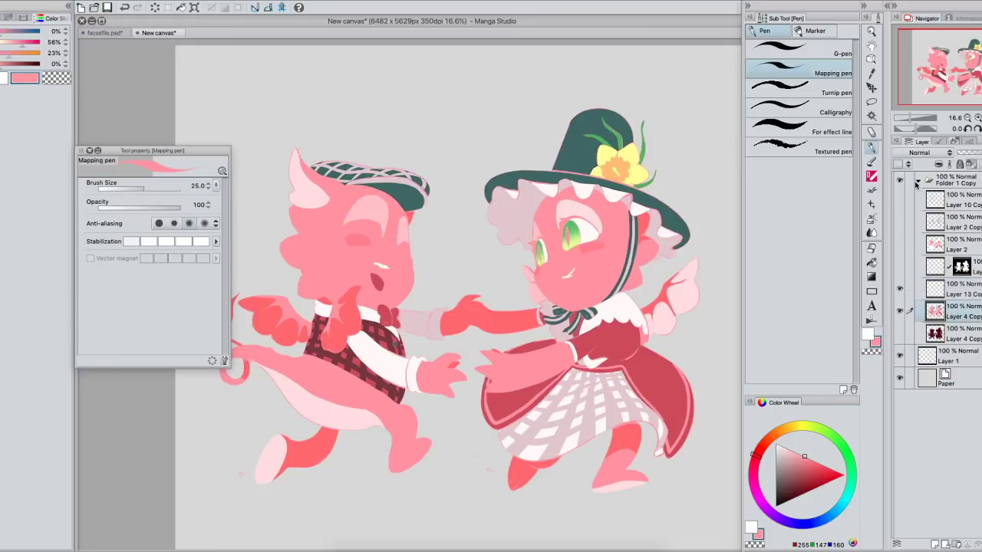
Step: Select the background around the dragons with Auto select at an area scaling of -20, and check the gap along the arms
click(872, 115)
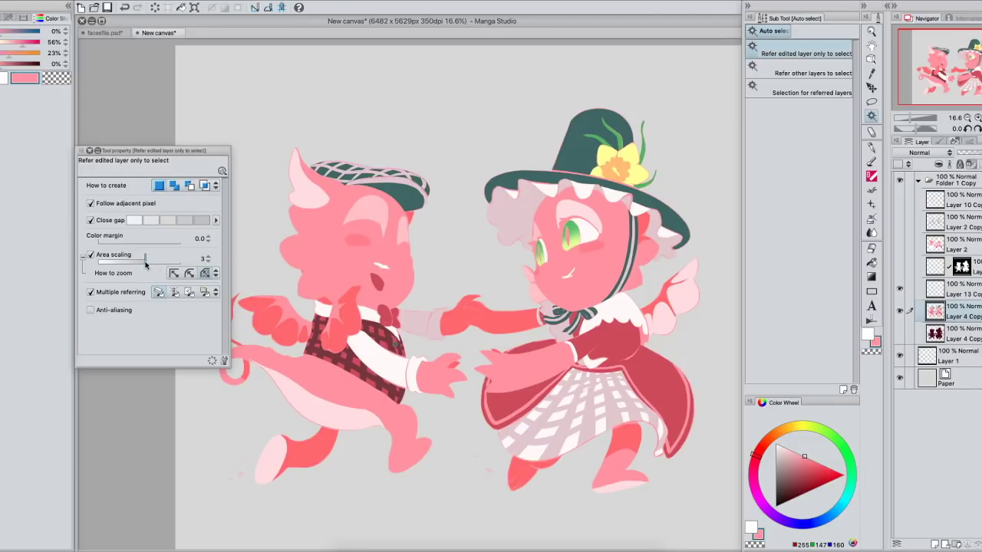
click(175, 262)
drag(163, 264, 82, 257)
click(634, 291)
drag(588, 330, 489, 326)
key(super+alt+0)
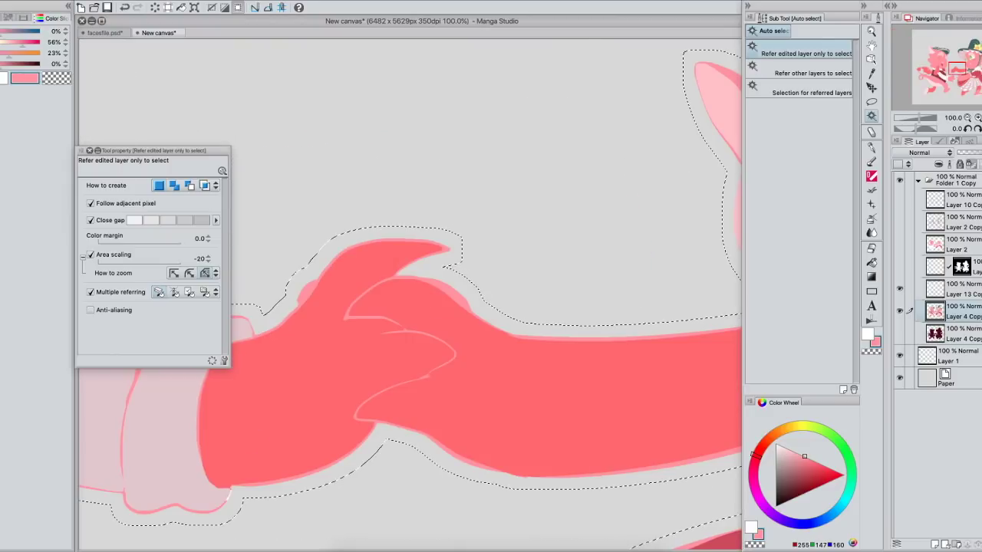
drag(563, 271, 524, 234)
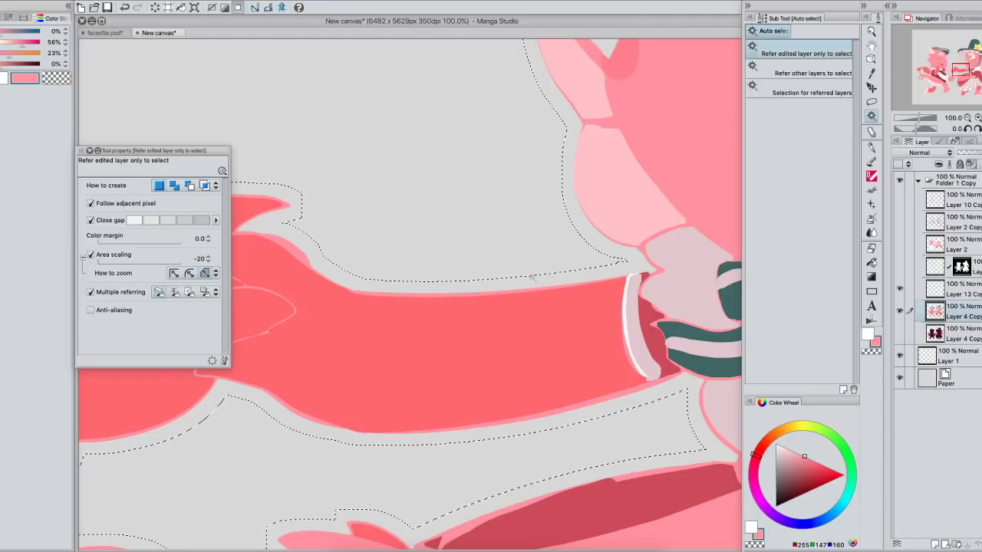
key(super+0)
drag(624, 284, 647, 287)
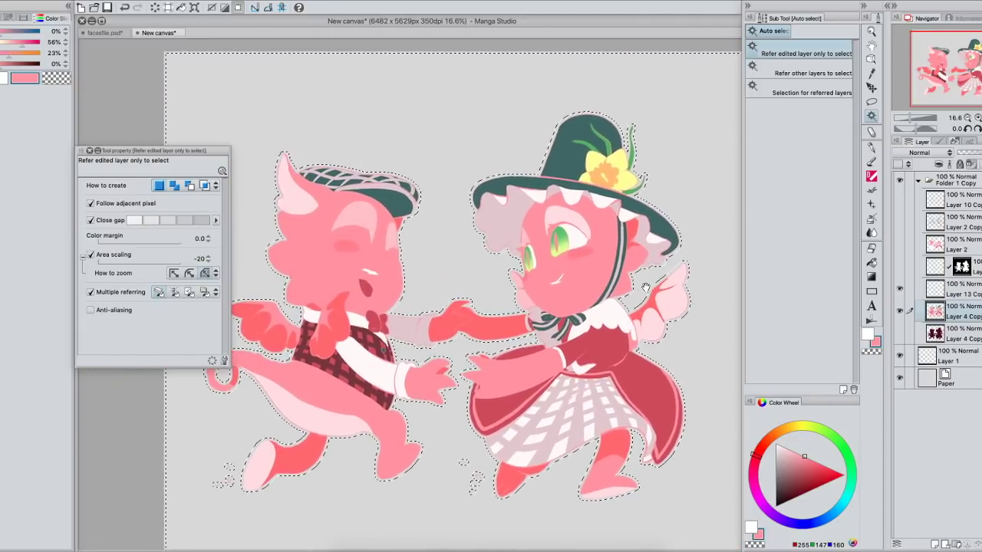
Step: Invert the selection and add a new layer directly beneath the finished colour layer
click(158, 1)
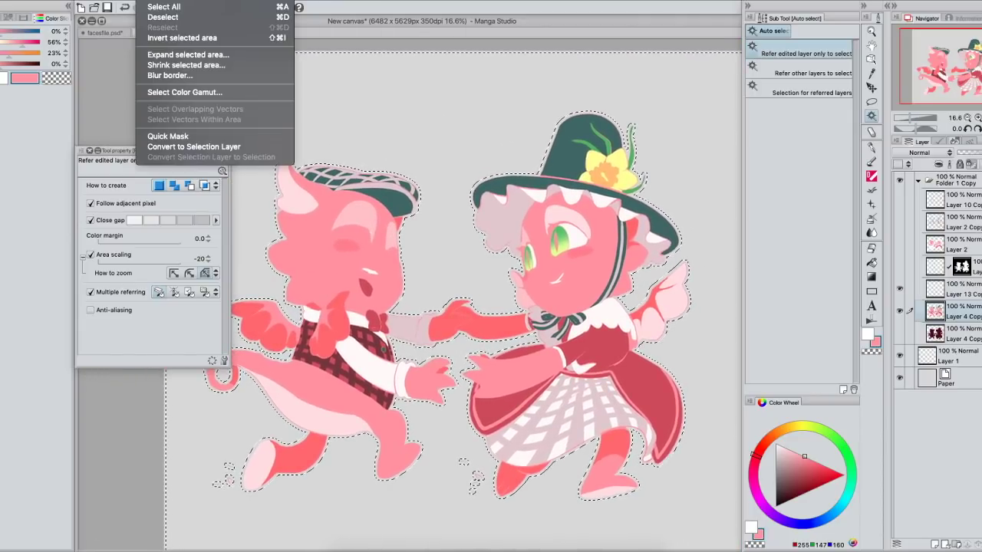
click(171, 37)
click(956, 333)
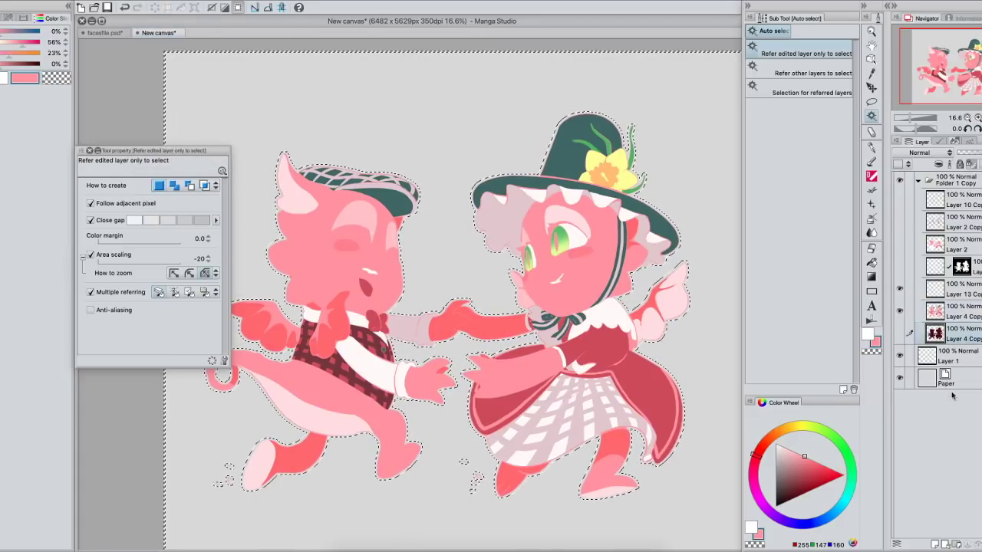
click(934, 545)
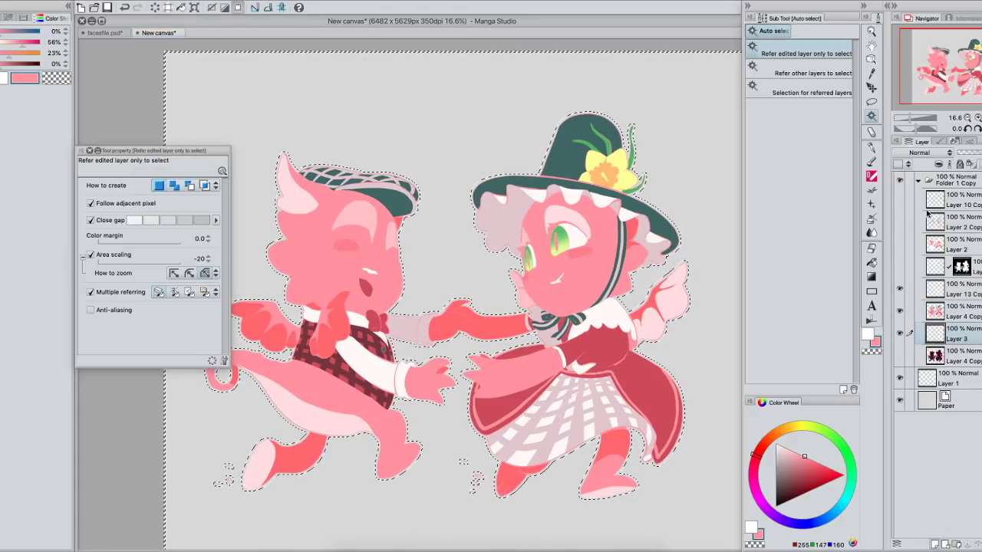
Step: Fill the selected silhouettes on the new layer with a dark maroon (73, 9, 24) rectangle drawn over both dragons, and deselect
click(907, 119)
click(872, 292)
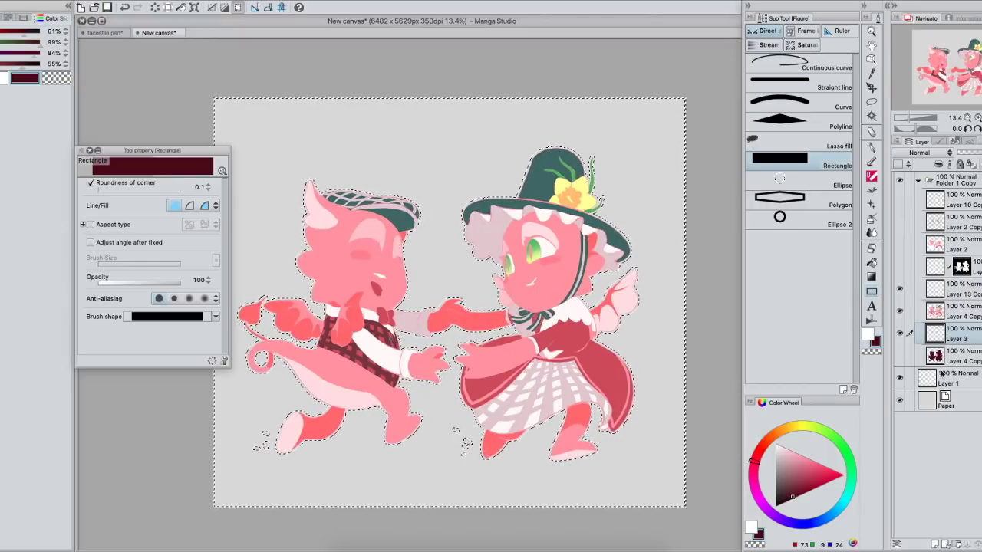
drag(224, 107, 566, 321)
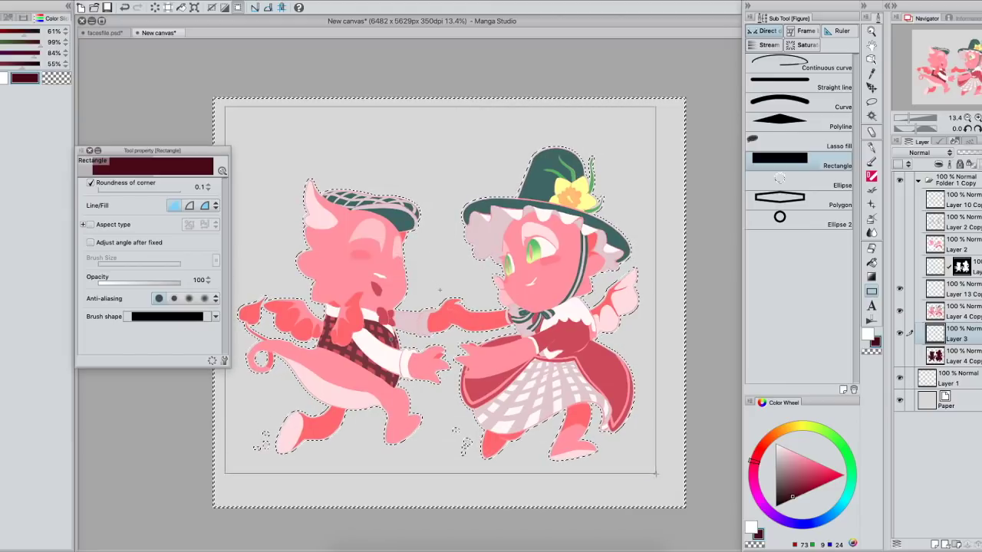
drag(661, 456, 661, 457)
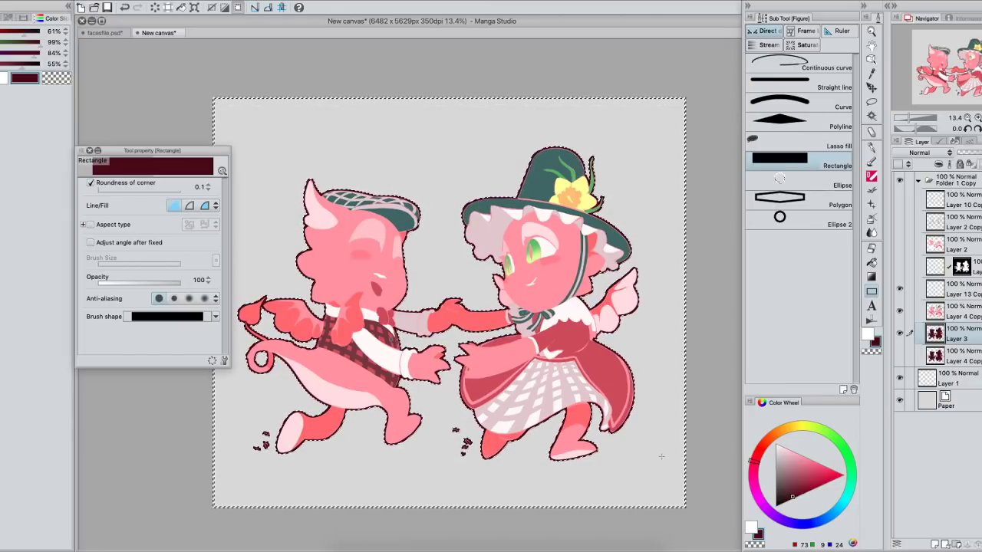
key(ctrl+d)
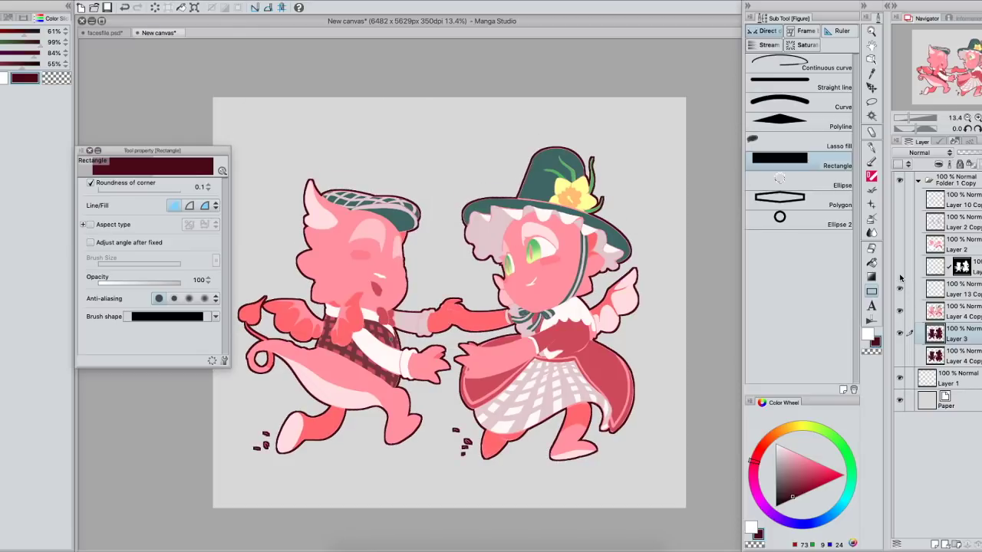
Step: Briefly show the Layer 2 flats over the new outline, hide them again and turn both line art layers back on
click(899, 244)
click(900, 244)
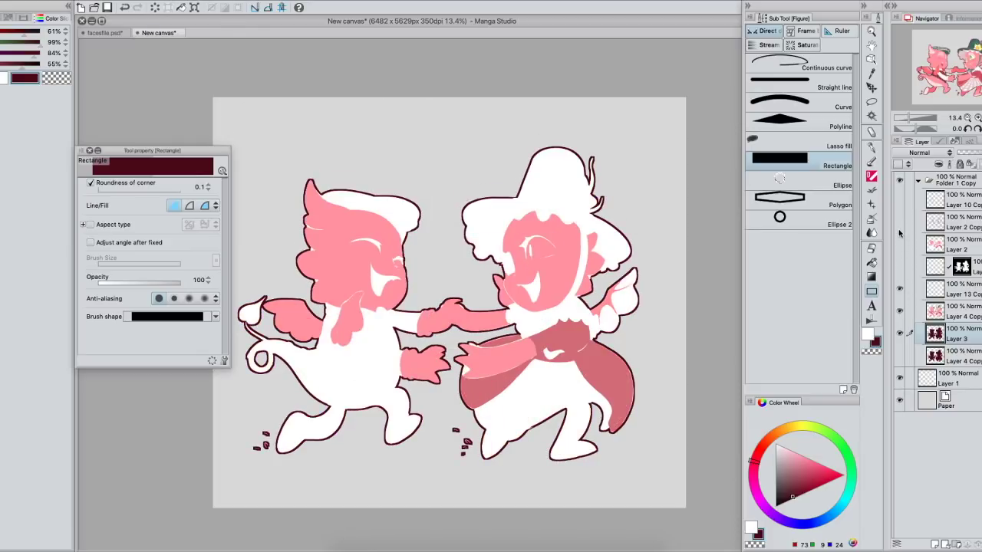
click(900, 221)
click(900, 198)
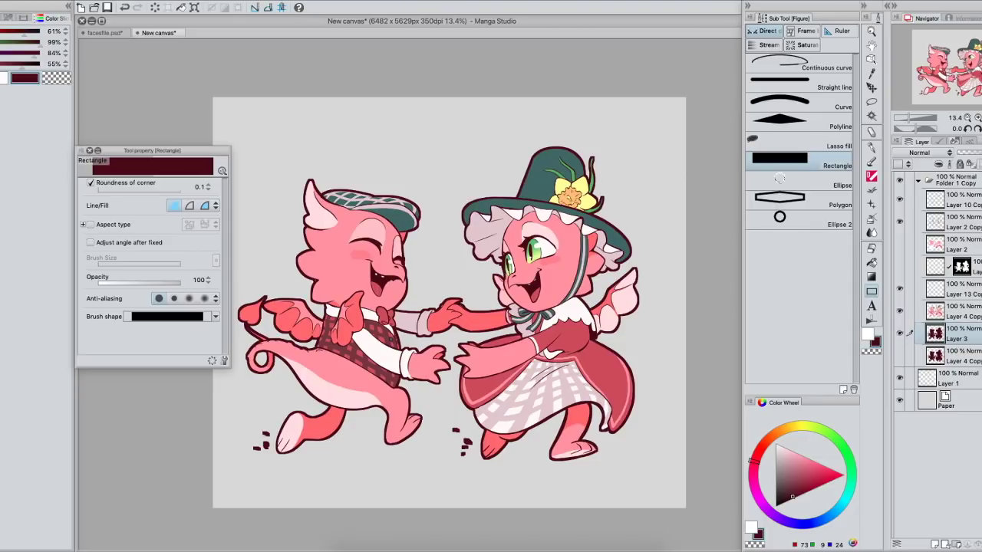
Step: Delete the Layer 3 outline and paste a duplicate of the finished colour layer above the original
key(Delete)
click(954, 316)
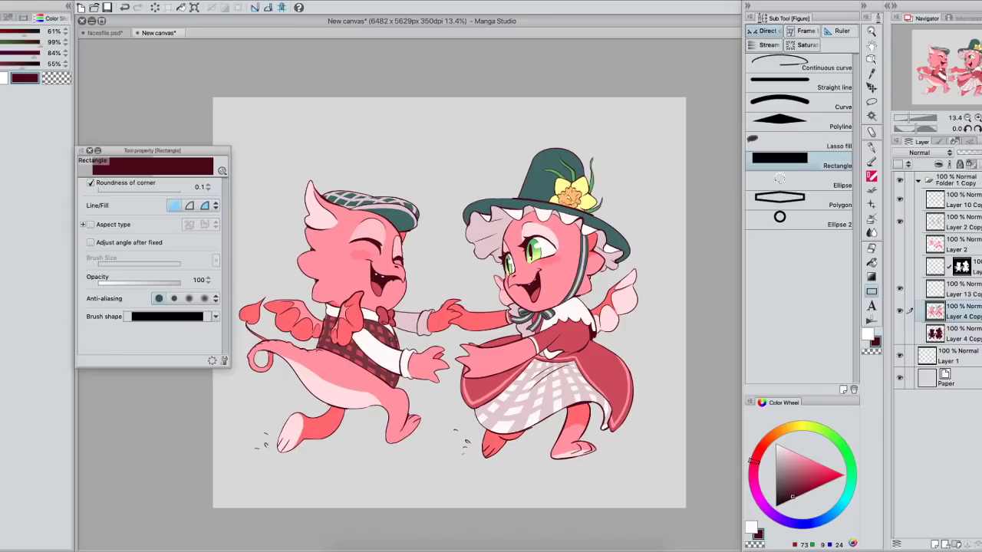
key(super+v)
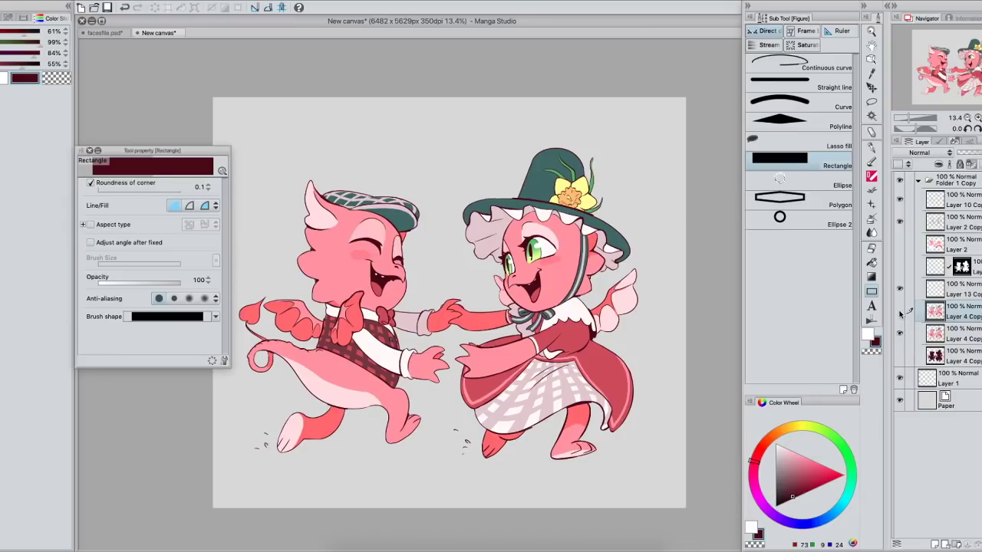
Step: Hide the upper colour copy and turn the lower copy into solid dark maroon (73, 9, 24) silhouettes with a rectangle drawn over both dragons
click(901, 333)
click(900, 334)
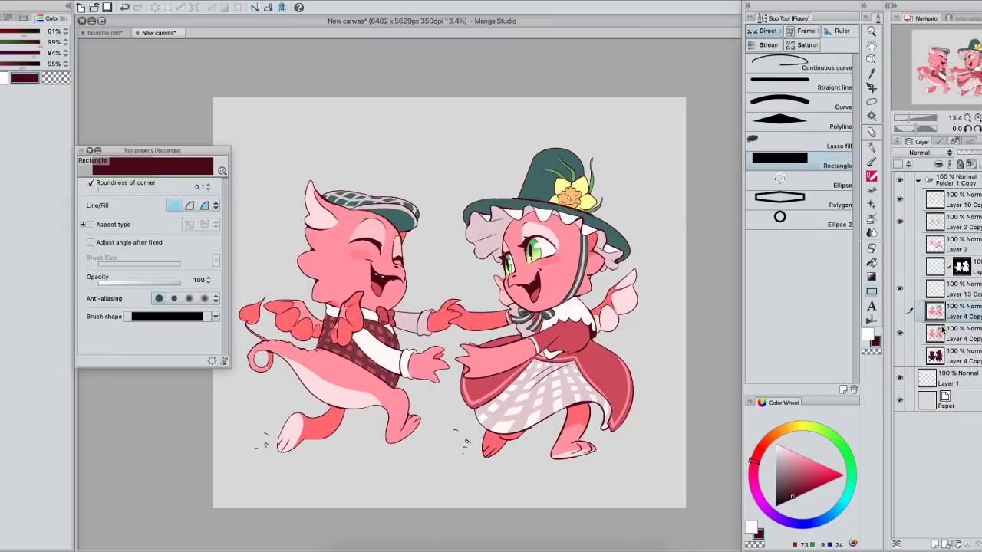
click(901, 335)
click(901, 334)
click(960, 335)
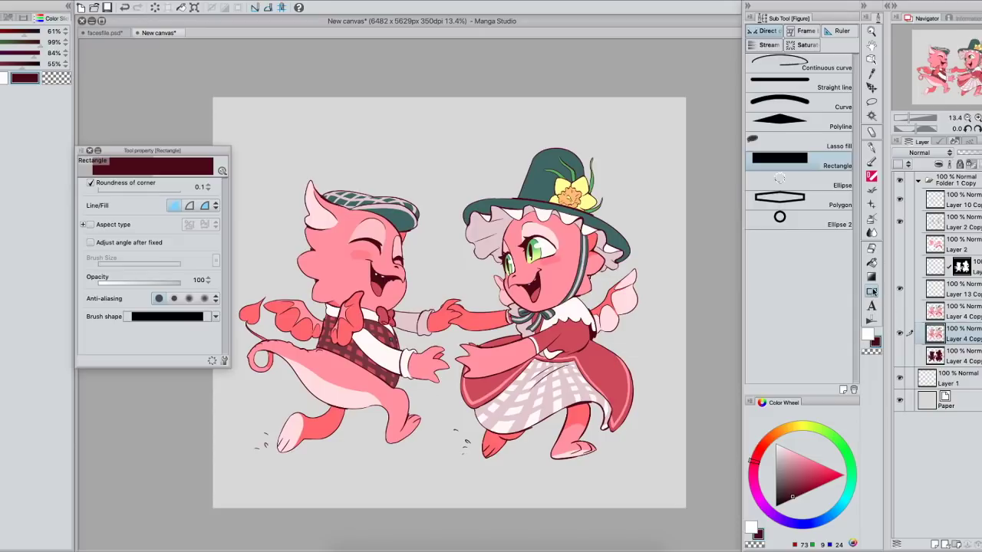
drag(670, 332, 679, 338)
drag(240, 124, 674, 478)
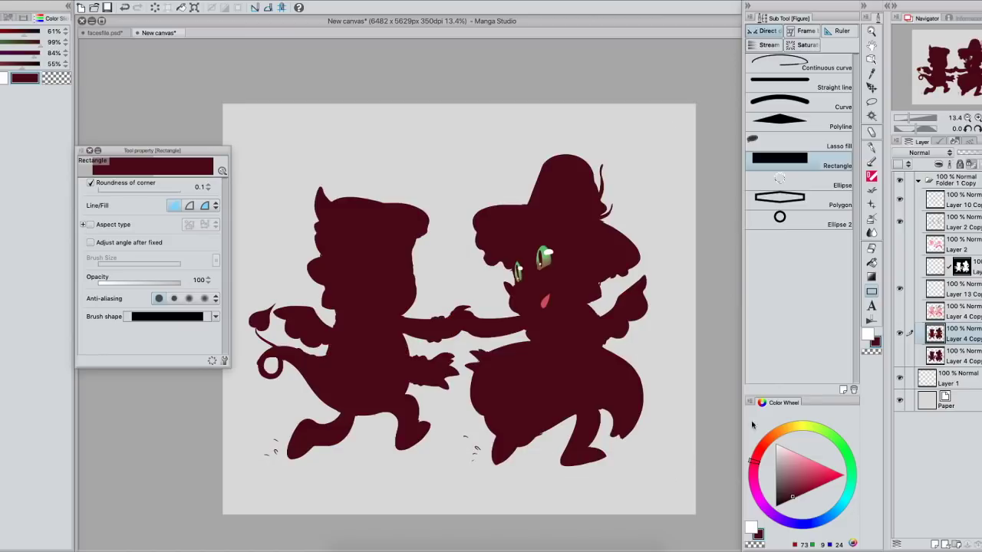
Step: Hide both line art layers and the eye gradient layer, and compare the colour layer with the maroon silhouettes beneath it
click(899, 222)
click(899, 200)
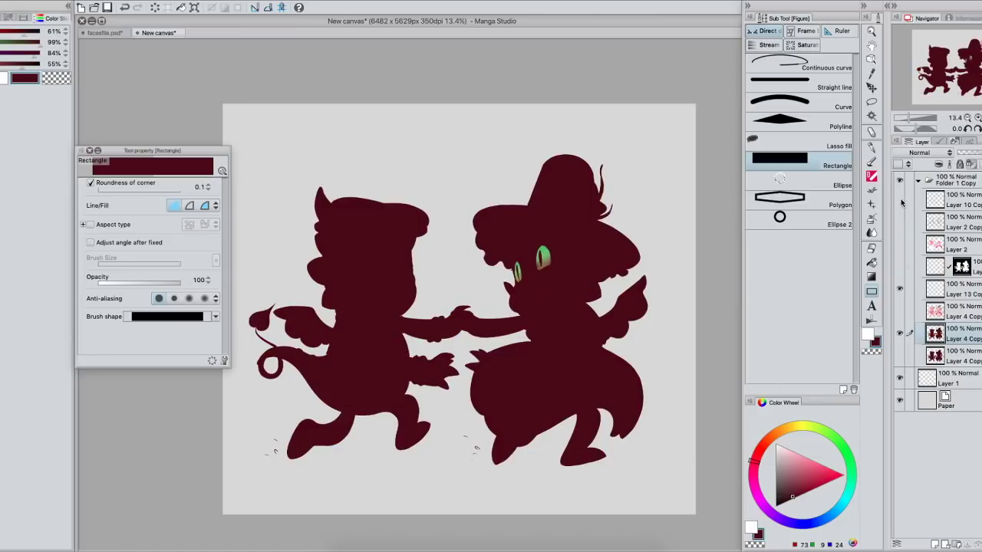
click(900, 289)
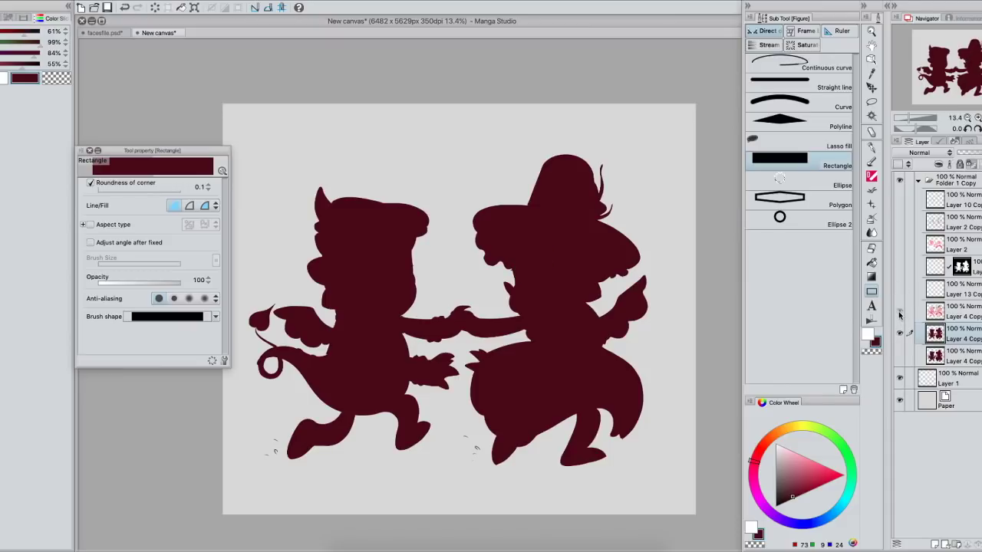
click(899, 313)
click(900, 313)
click(900, 313)
click(900, 313)
Step: Show the colour layer and thicken the maroon silhouettes all around with repeated Correct line width strokes at thicken width 10 and brush size 300
click(871, 320)
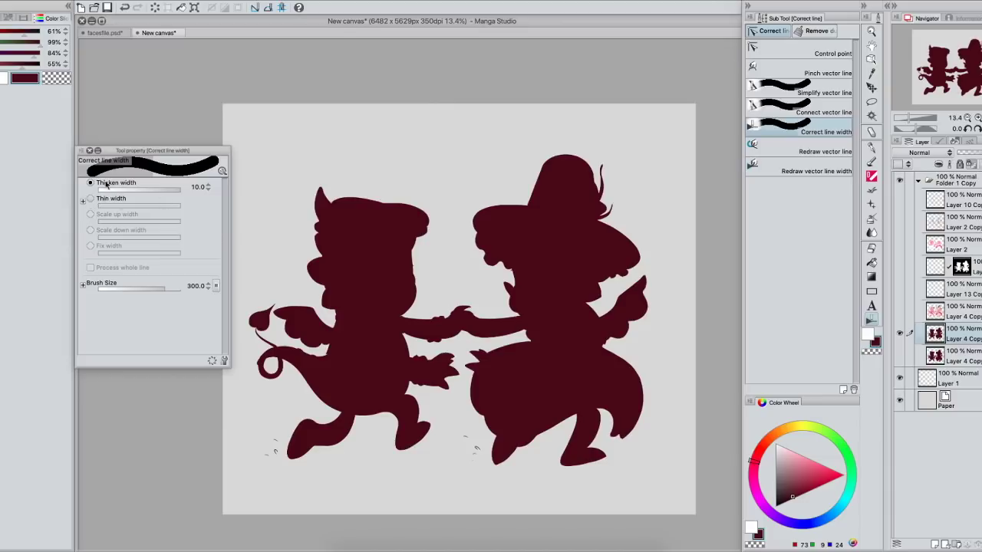
click(900, 310)
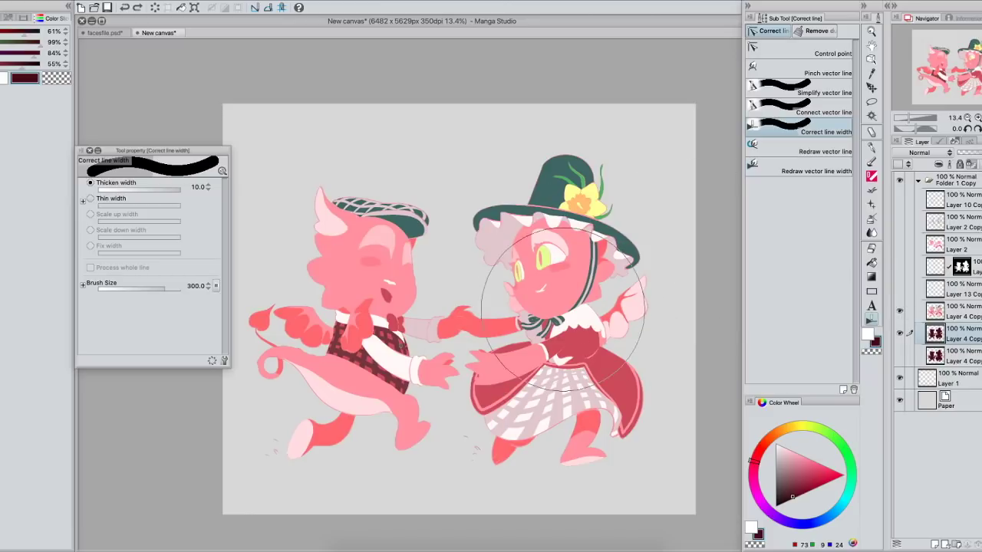
drag(491, 399, 495, 295)
mouse_move(622, 315)
mouse_down()
mouse_move(585, 403)
mouse_move(373, 407)
mouse_move(294, 378)
mouse_move(294, 306)
mouse_move(375, 236)
mouse_move(415, 290)
mouse_up()
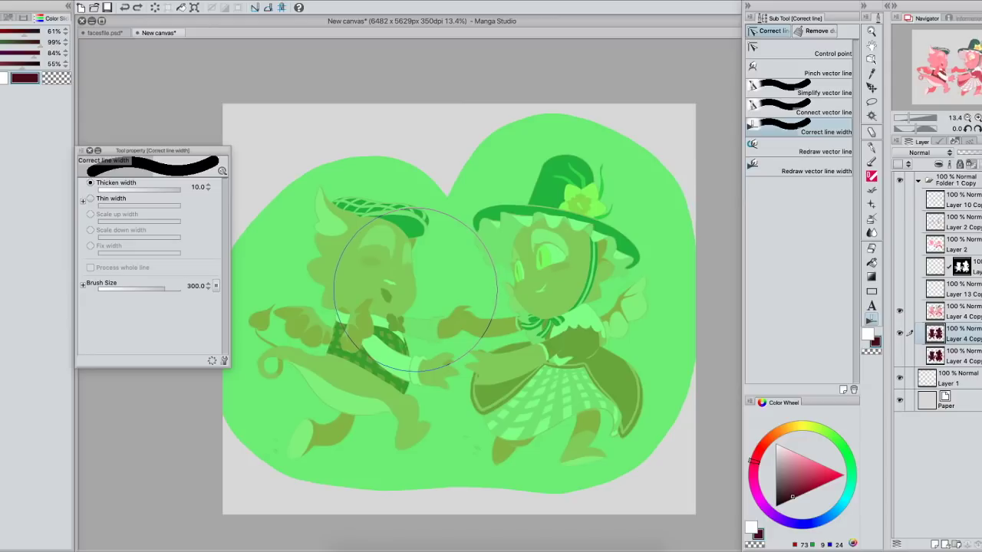
key(ctrl+z)
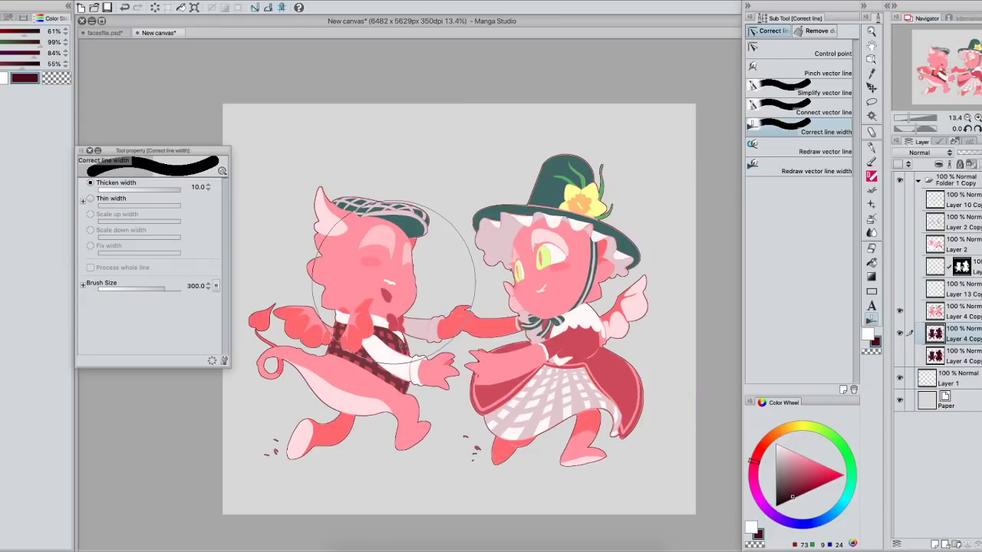
mouse_move(393, 279)
mouse_down()
mouse_move(421, 256)
mouse_move(334, 230)
mouse_move(306, 277)
mouse_move(283, 357)
mouse_move(328, 425)
mouse_move(375, 337)
mouse_move(433, 397)
mouse_move(570, 407)
mouse_move(596, 372)
mouse_move(591, 268)
mouse_move(570, 194)
mouse_move(480, 296)
mouse_move(496, 327)
mouse_move(501, 290)
mouse_move(561, 182)
mouse_move(600, 224)
mouse_move(618, 388)
mouse_move(595, 422)
mouse_move(516, 362)
mouse_move(493, 401)
mouse_move(348, 434)
mouse_move(292, 428)
mouse_move(334, 230)
mouse_move(392, 233)
mouse_move(407, 336)
mouse_move(452, 328)
mouse_up()
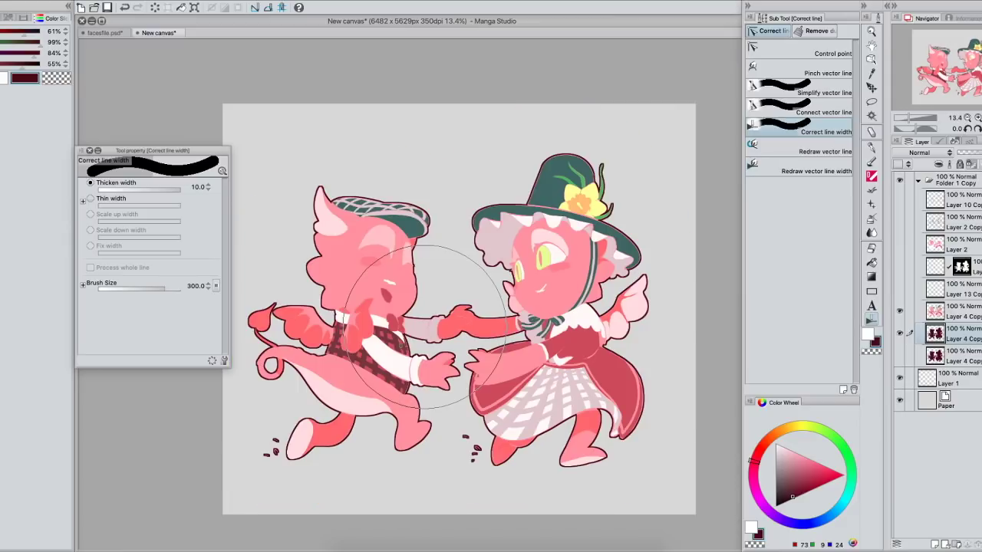
mouse_move(500, 351)
mouse_down()
mouse_move(503, 280)
mouse_move(599, 200)
mouse_move(613, 426)
mouse_move(368, 433)
mouse_up()
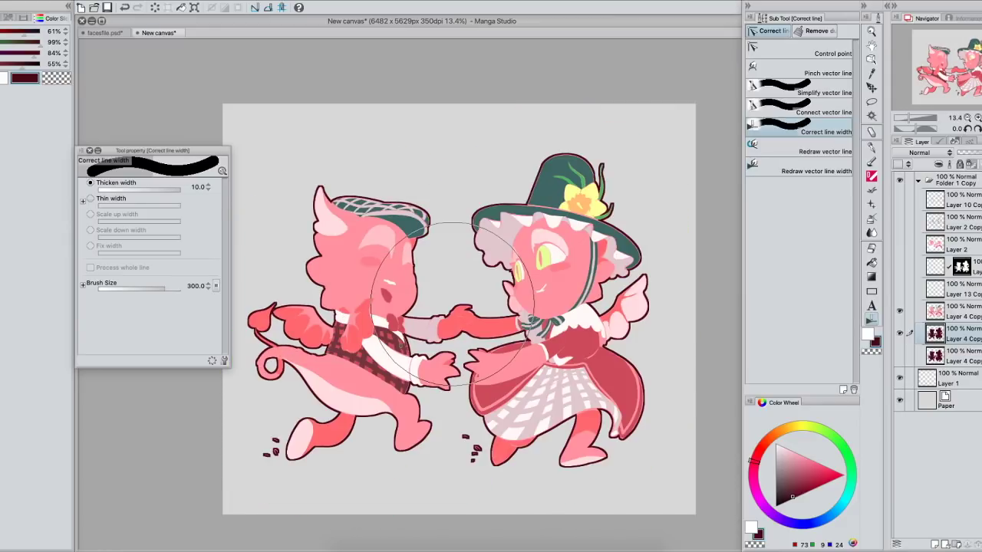
Step: Check the Layer 2 flats against the thickened outline, hide them again and restore the two line art layers
click(901, 244)
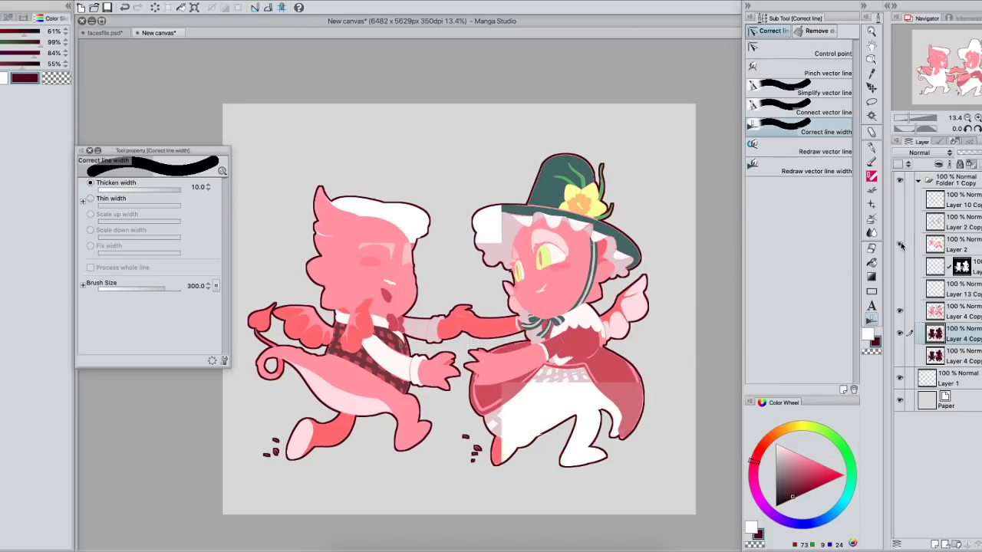
click(901, 244)
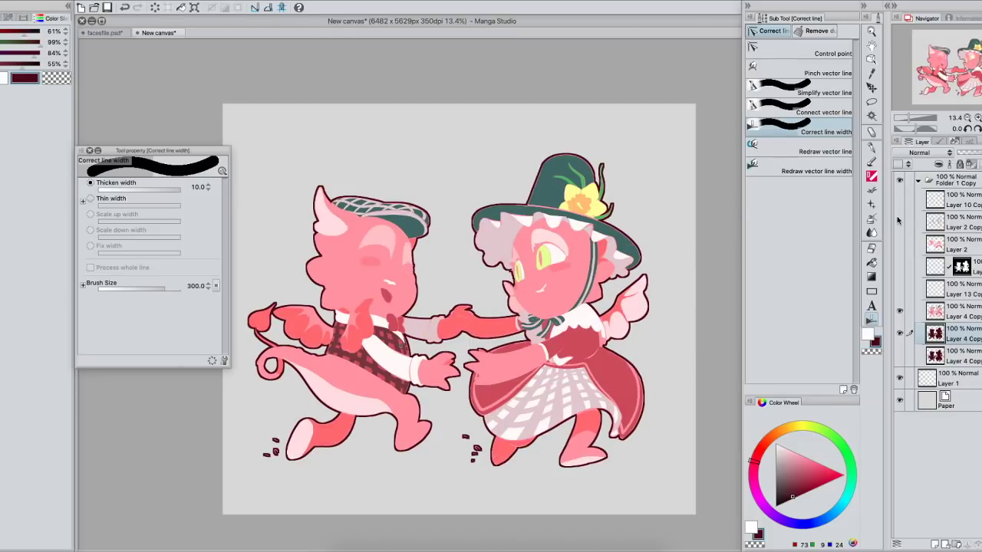
click(899, 222)
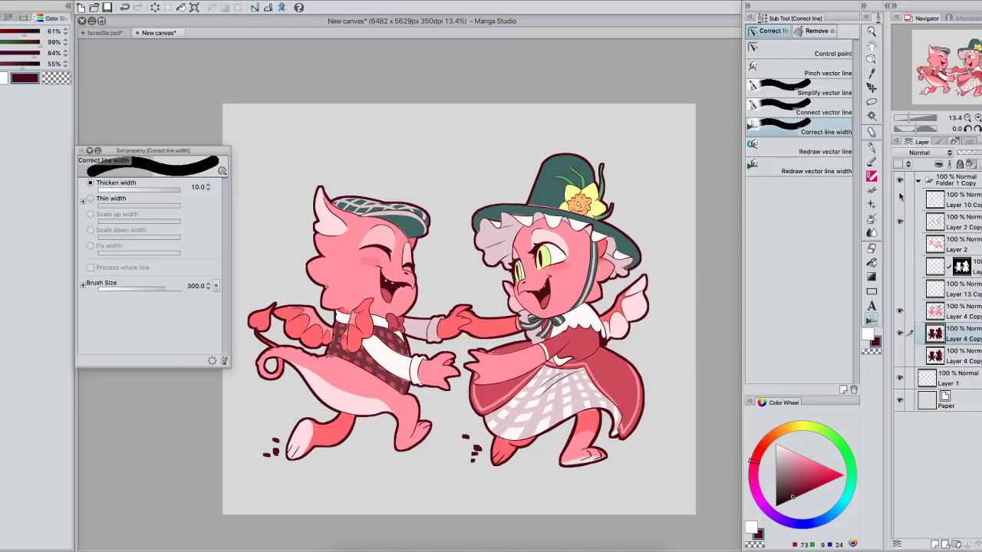
click(901, 198)
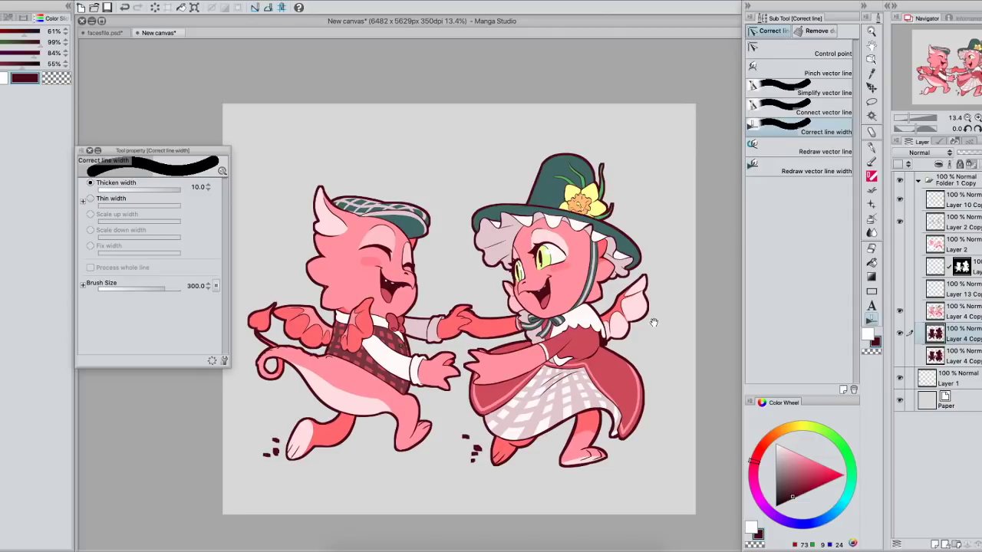
Step: Compare the thicknesses of the two maroon outline layers by showing each in turn, and leave both hidden
click(901, 332)
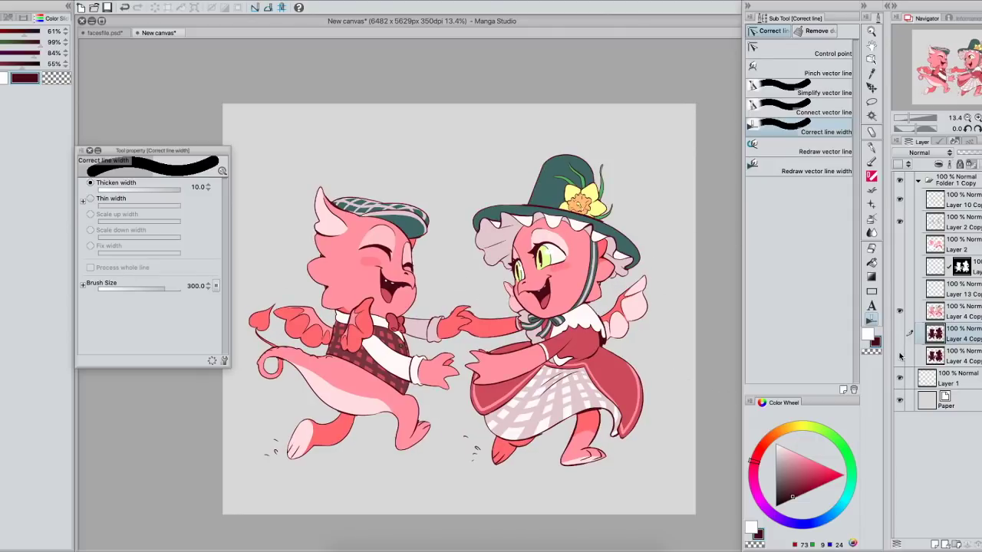
click(899, 355)
click(900, 356)
click(901, 335)
click(900, 356)
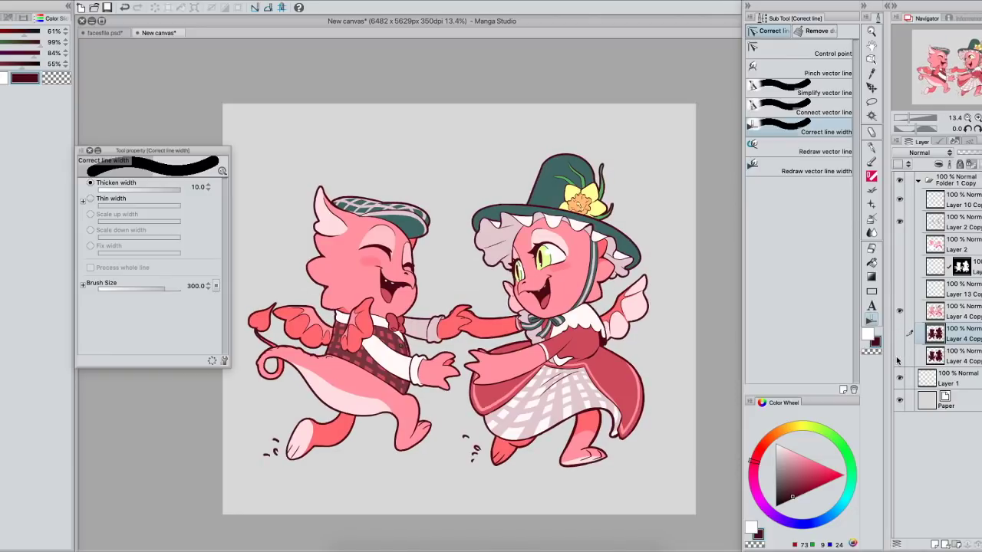
click(899, 357)
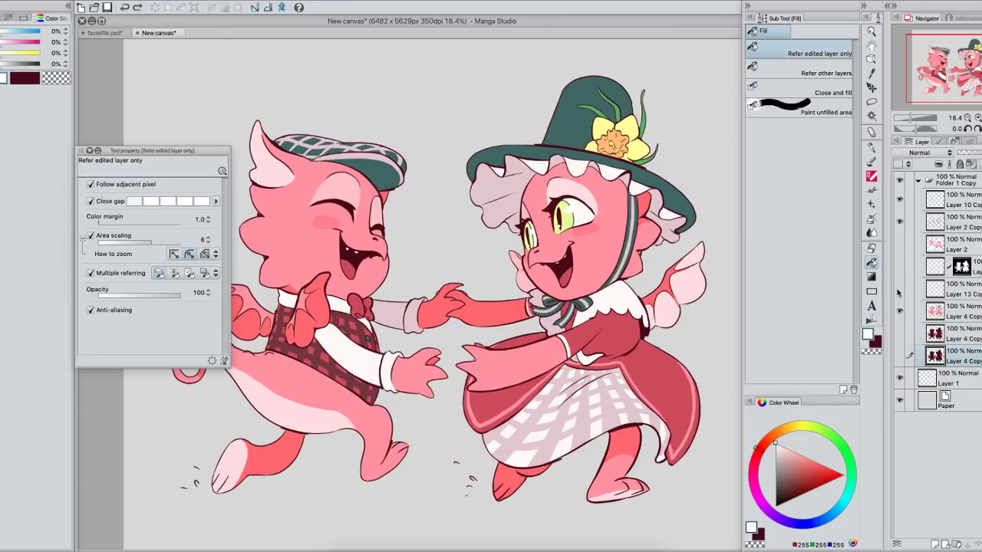
Step: Examine the bonneted dragon's eyes up close with the Layer 13 gradient shown and hidden
click(900, 289)
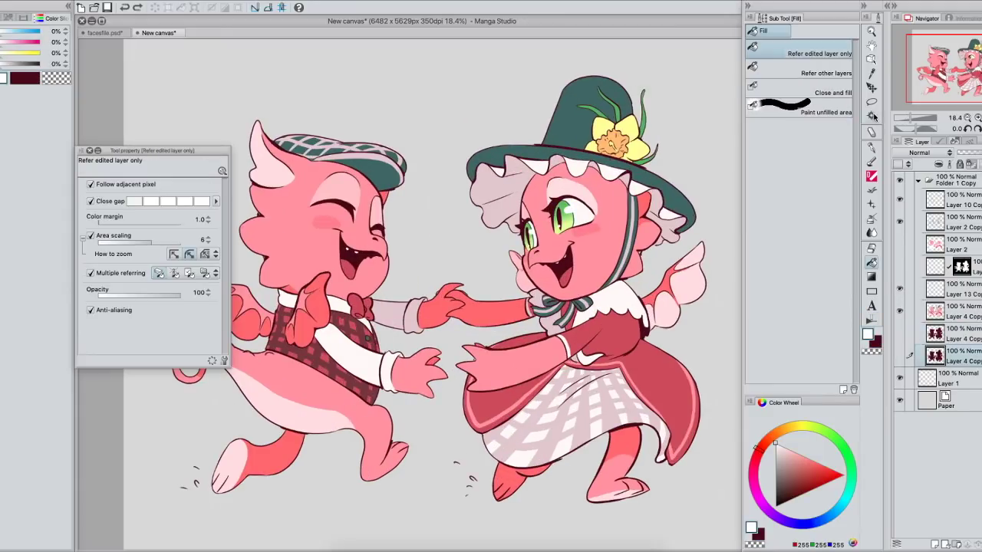
click(872, 116)
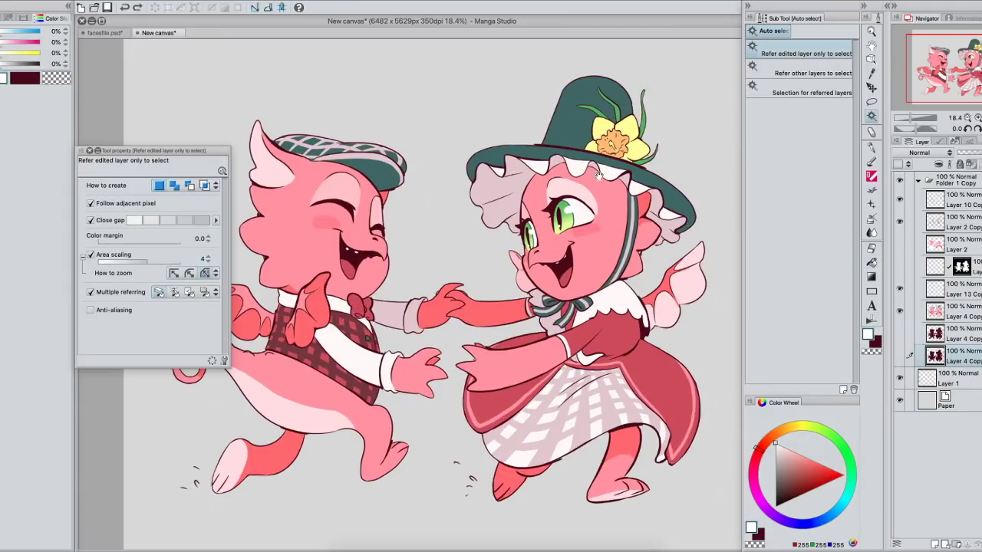
drag(638, 248, 554, 265)
click(978, 119)
click(978, 117)
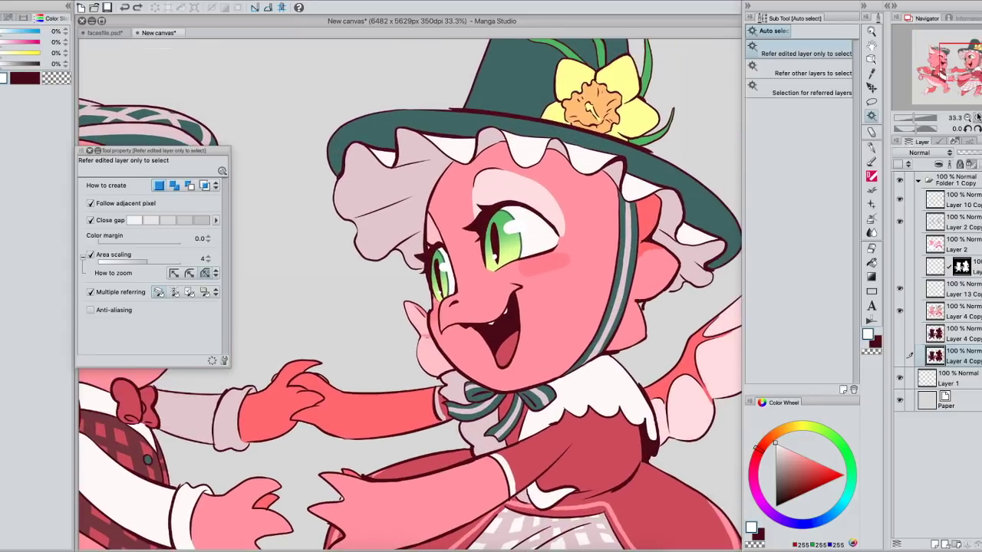
click(978, 118)
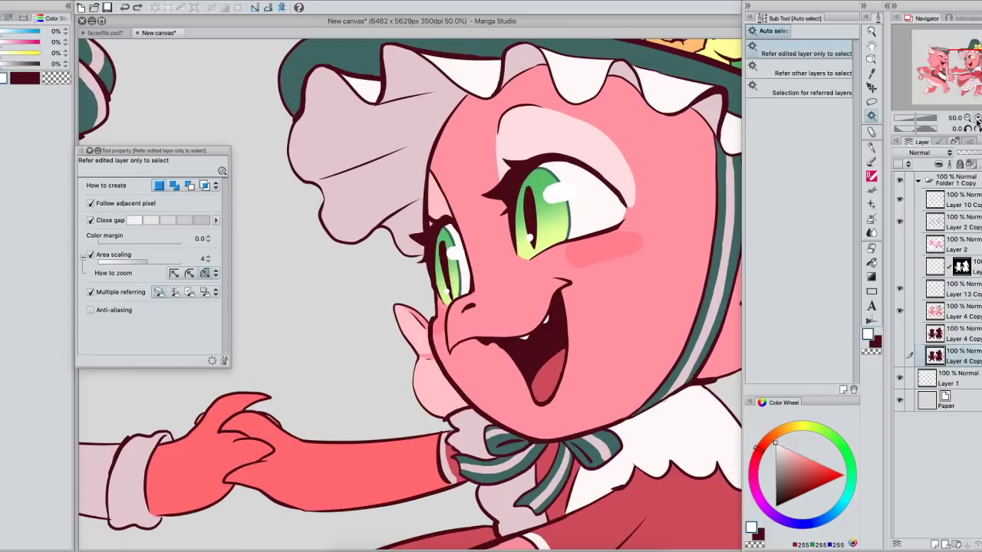
drag(672, 303, 633, 336)
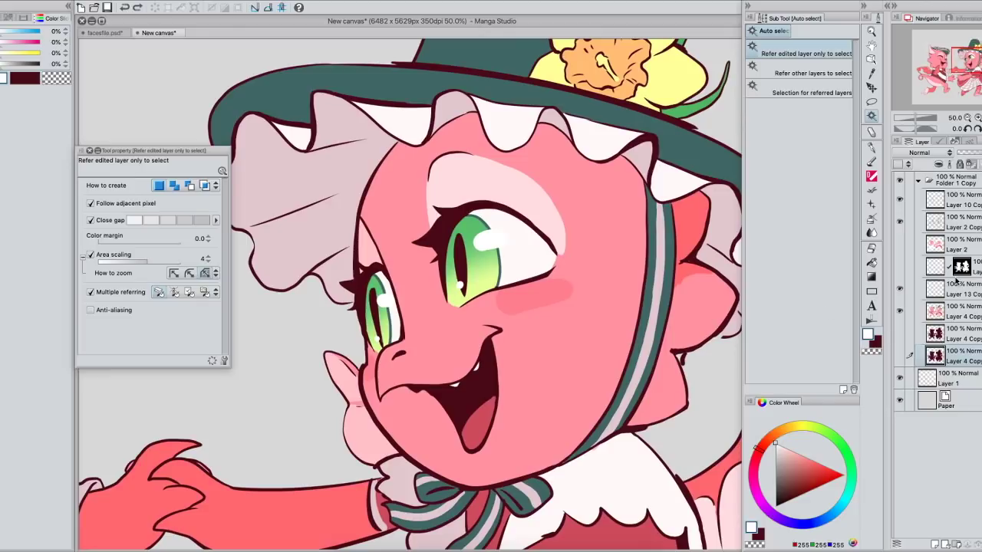
click(900, 290)
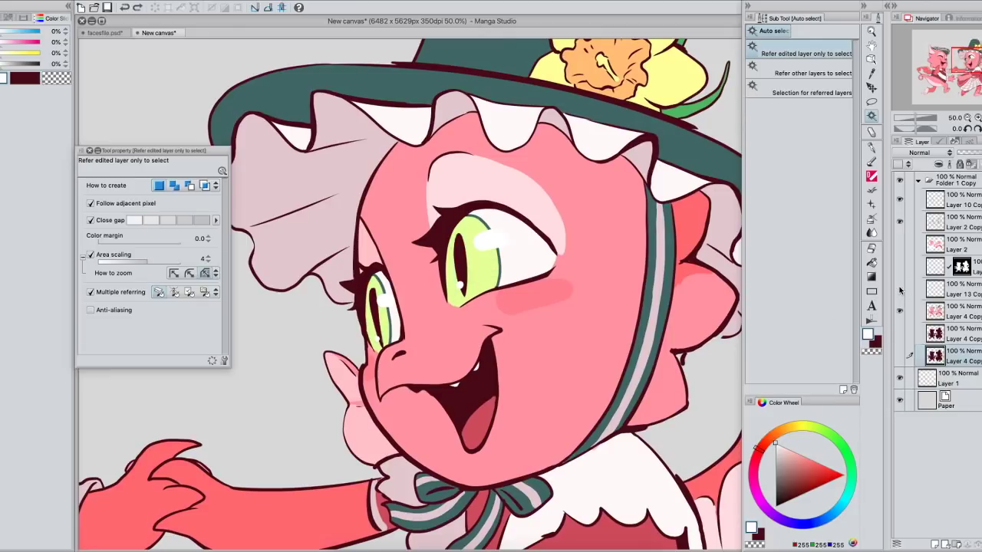
Step: Select both of the bonneted dragon's light green irises on the colour layer with Auto select at an area scaling of 4
click(965, 313)
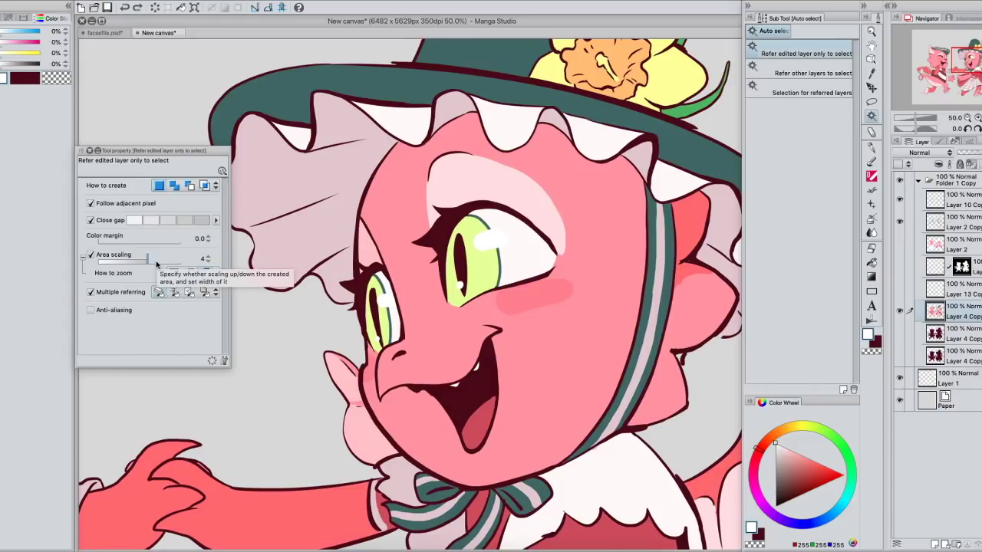
click(486, 269)
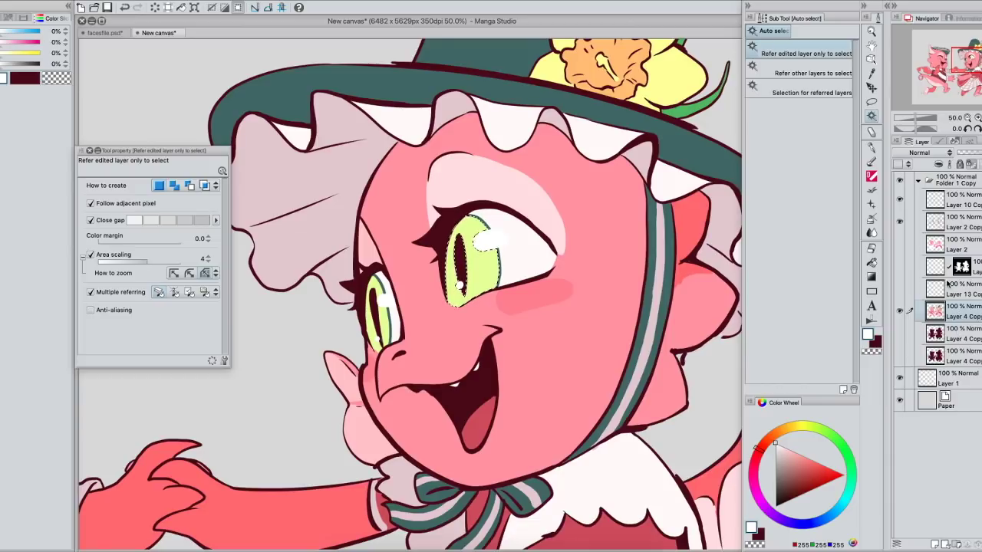
click(899, 289)
click(968, 118)
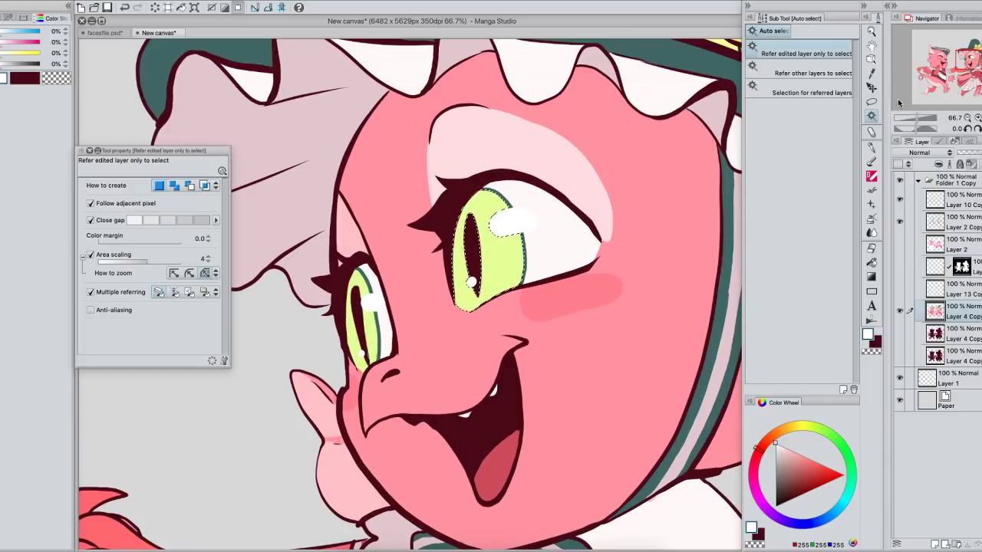
shift+click(375, 330)
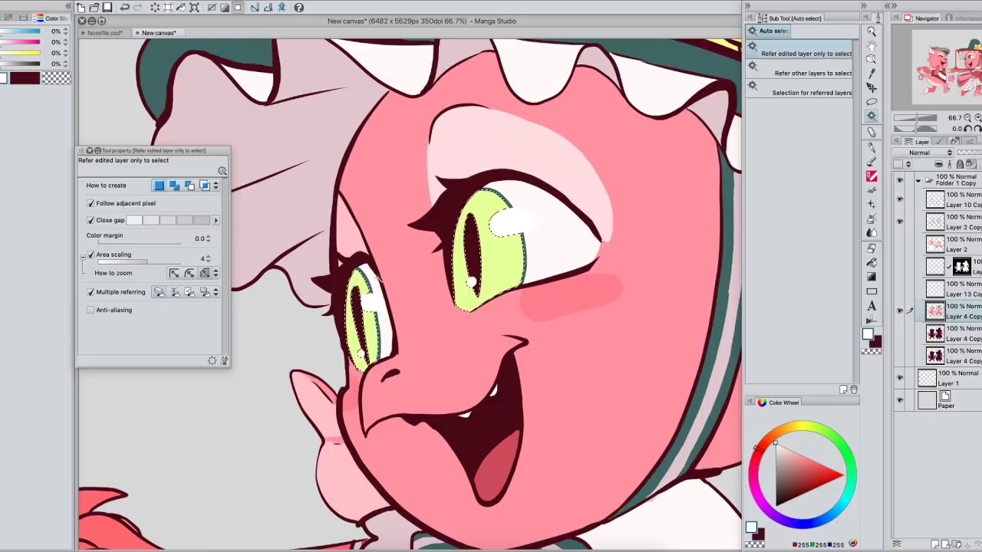
Step: Pick the gradient's green (89, 189, 100), clear the eye gradient from Layer 13, and check the iris selection's edges up close
click(955, 293)
click(901, 289)
key(x)
alt+click(488, 201)
key(Delete)
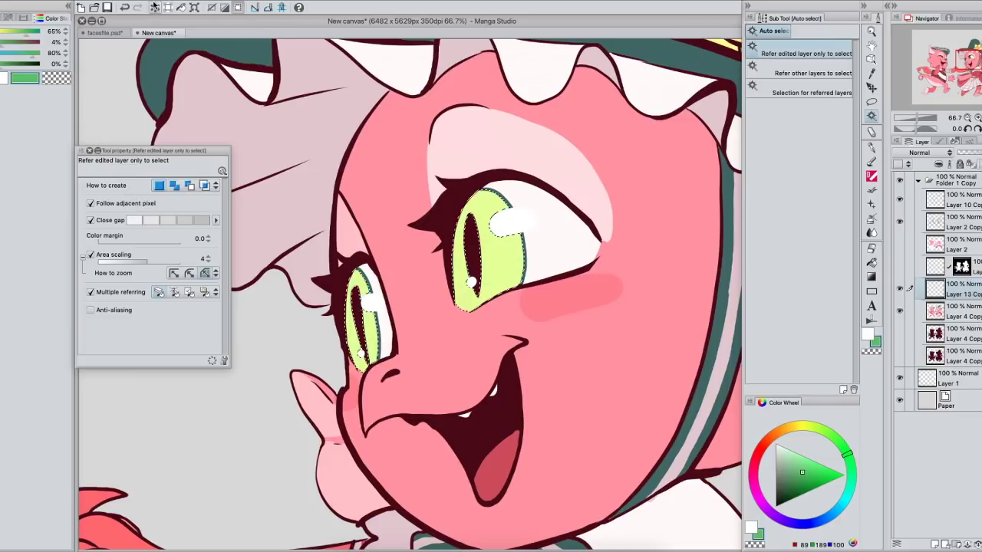
key(super+plus)
key(super+plus)
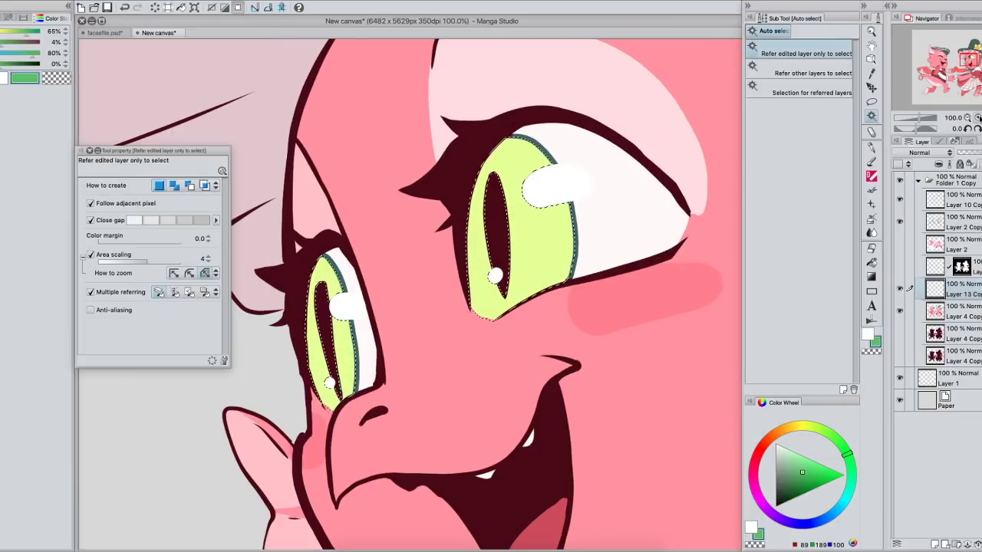
drag(554, 192, 545, 233)
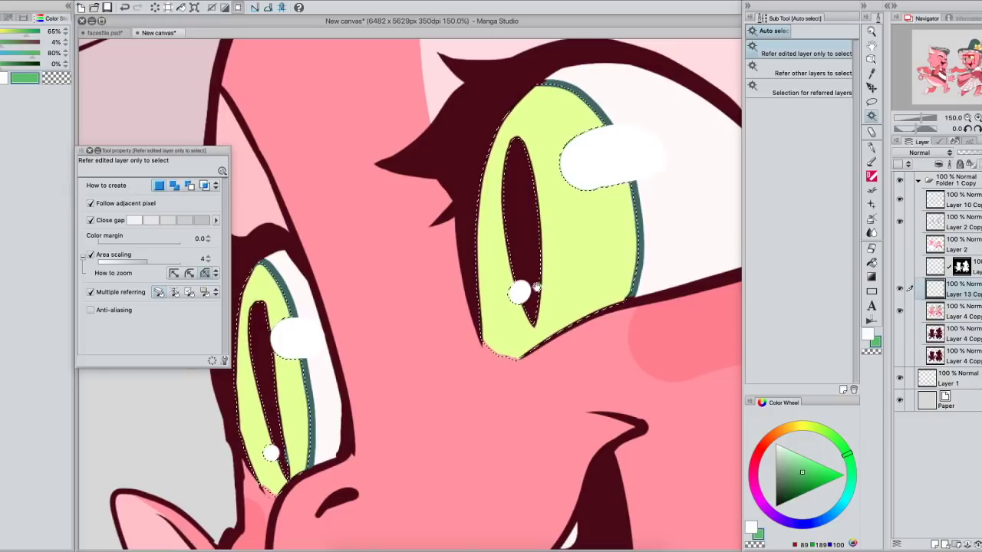
drag(544, 320, 549, 333)
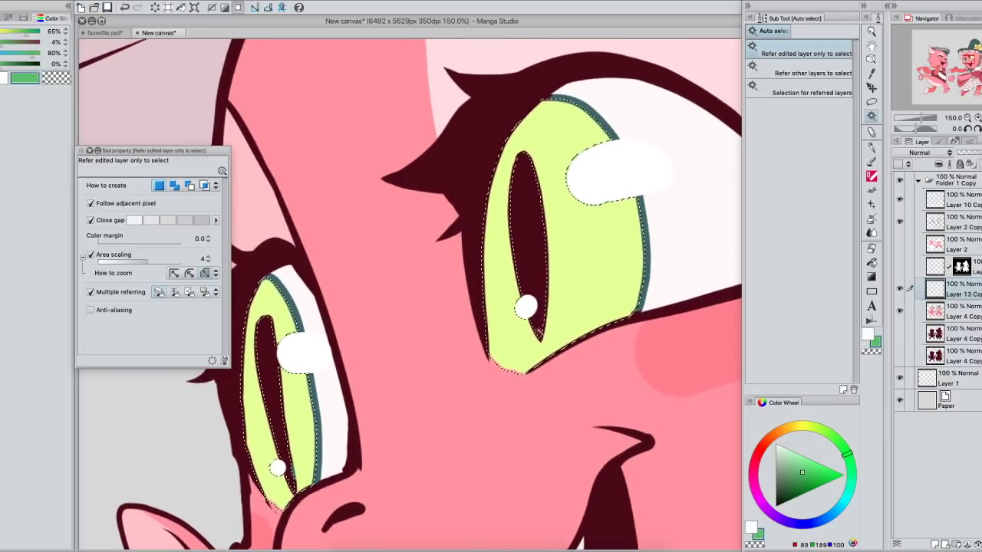
drag(582, 253, 585, 240)
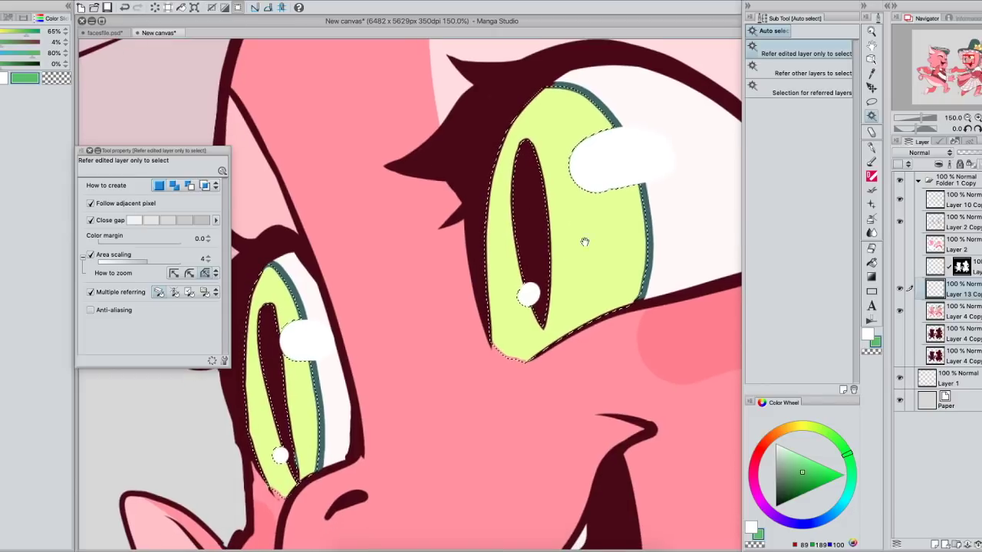
Step: Ready the Stronger airbrush at a brush size of 200 with the Layer 13 eye gradient layer active
click(911, 118)
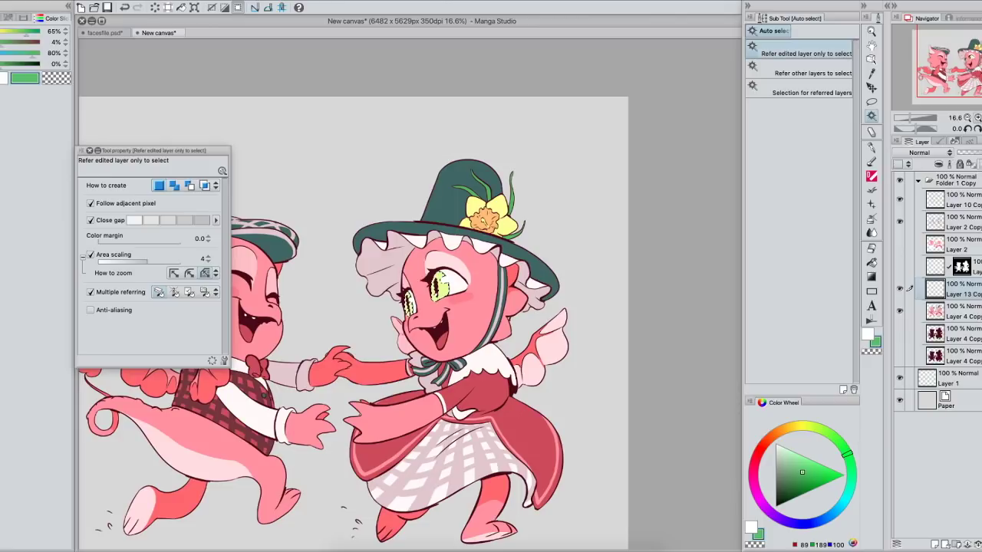
click(981, 118)
drag(590, 281, 597, 301)
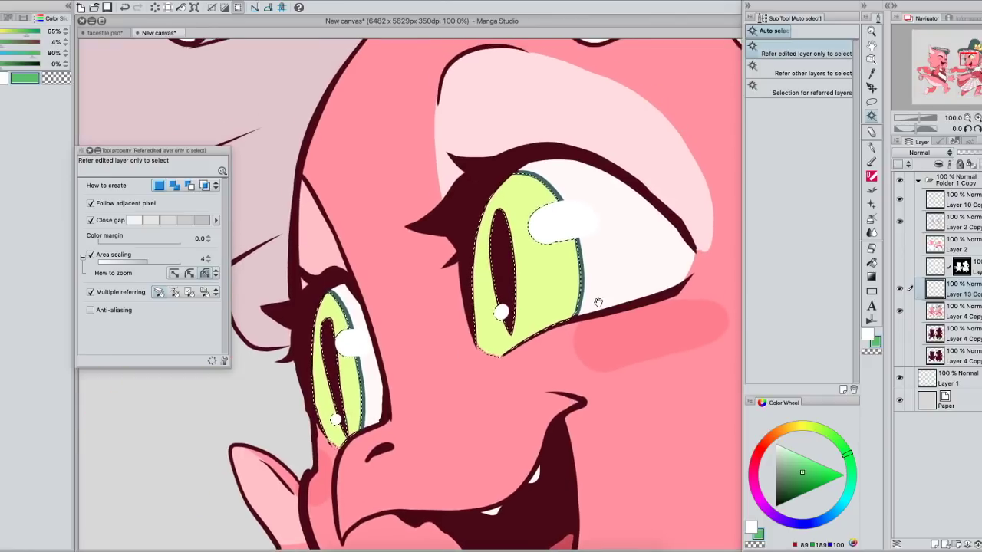
drag(531, 326, 540, 316)
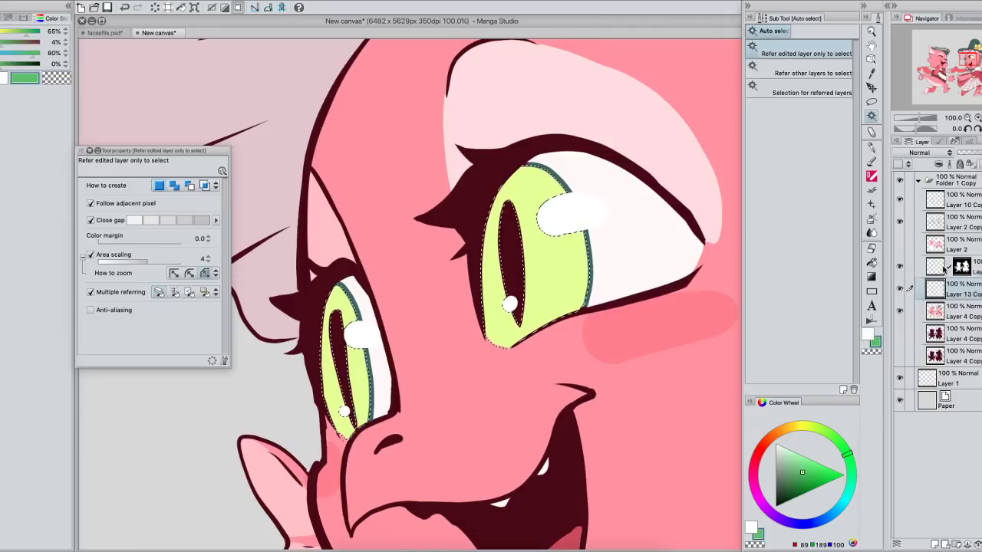
click(937, 266)
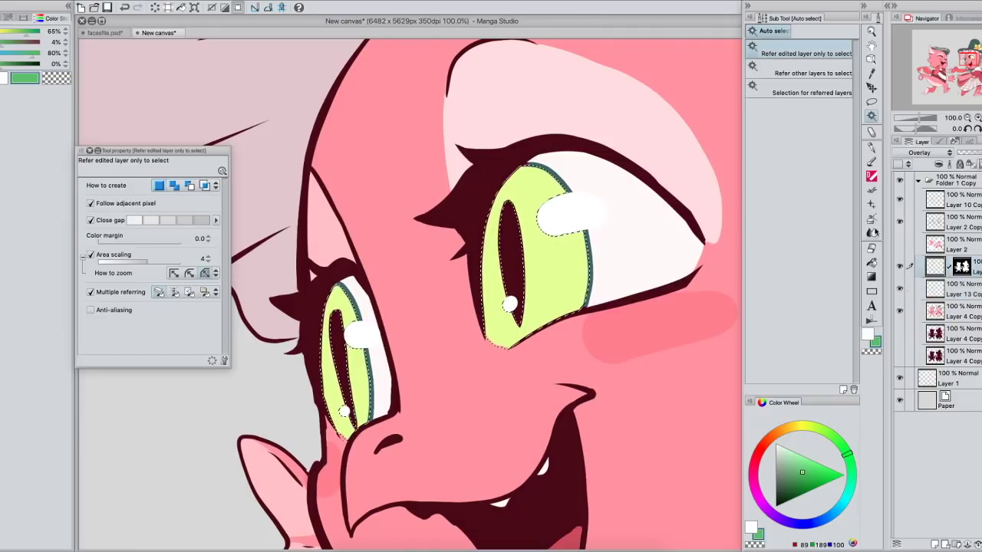
click(871, 219)
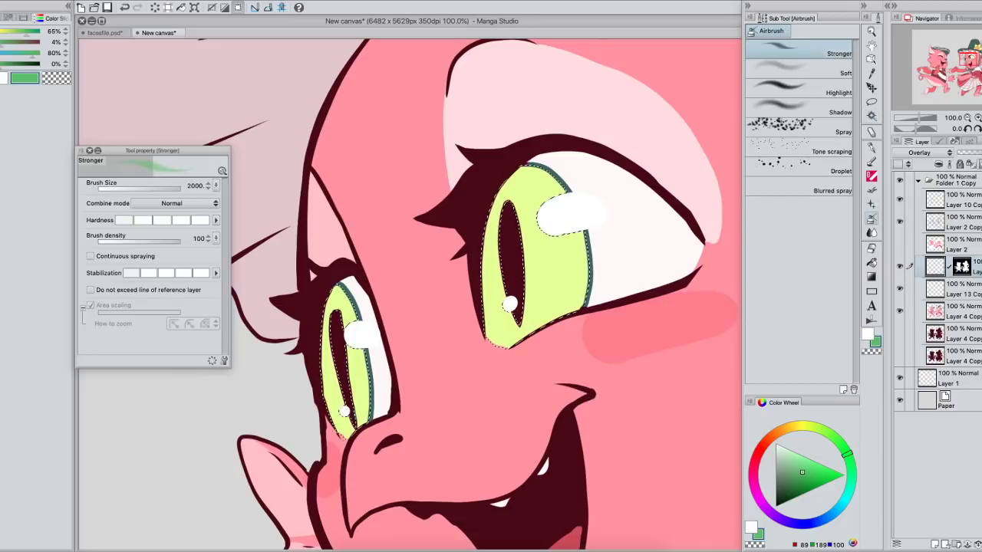
key([)
key([)
key([)
key([)
key([)
key([)
key([)
key([)
key([)
key([)
key([)
key([)
click(960, 290)
Step: Hide the selection border and airbrush a green gradient downward from the tops of both of the bonneted dragon's irises
click(158, 1)
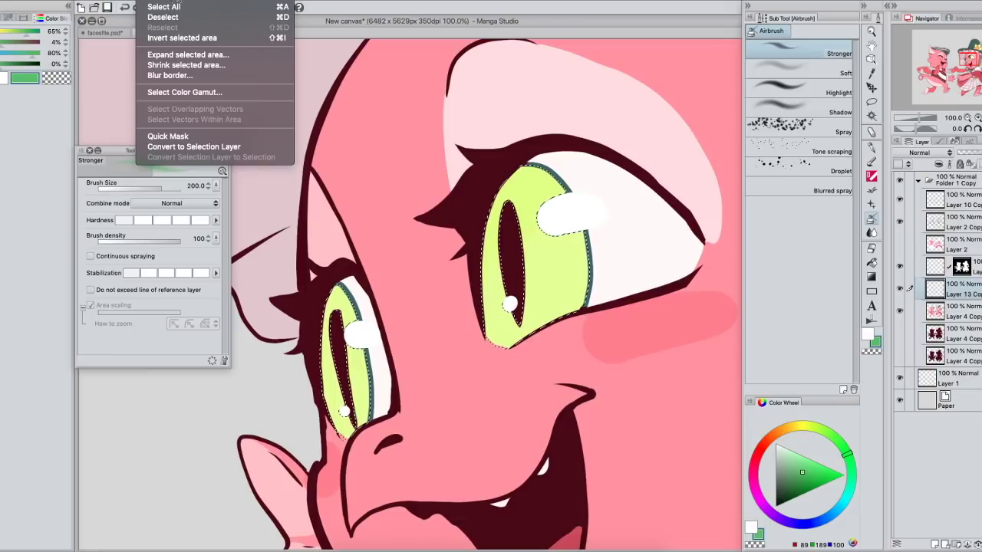
mouse_move(198, 1)
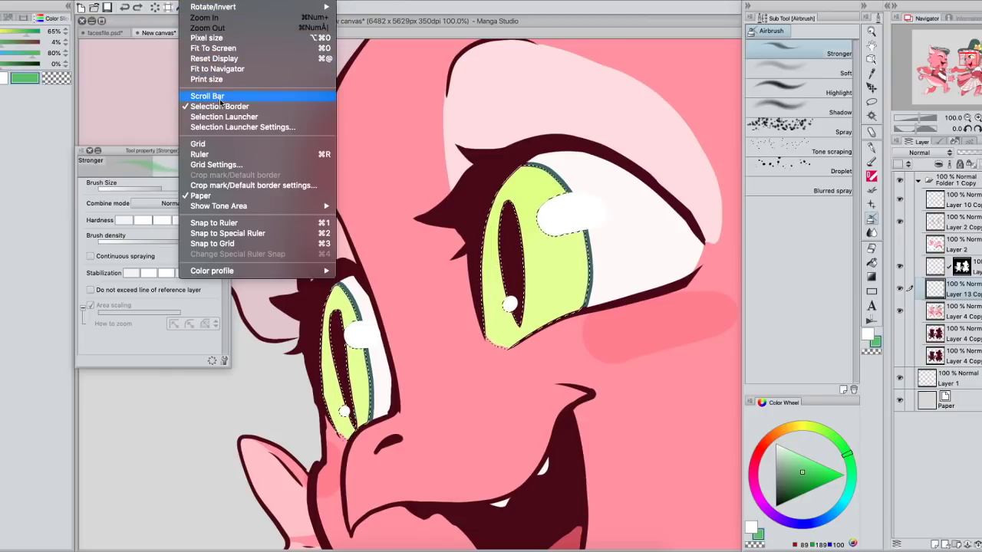
click(271, 106)
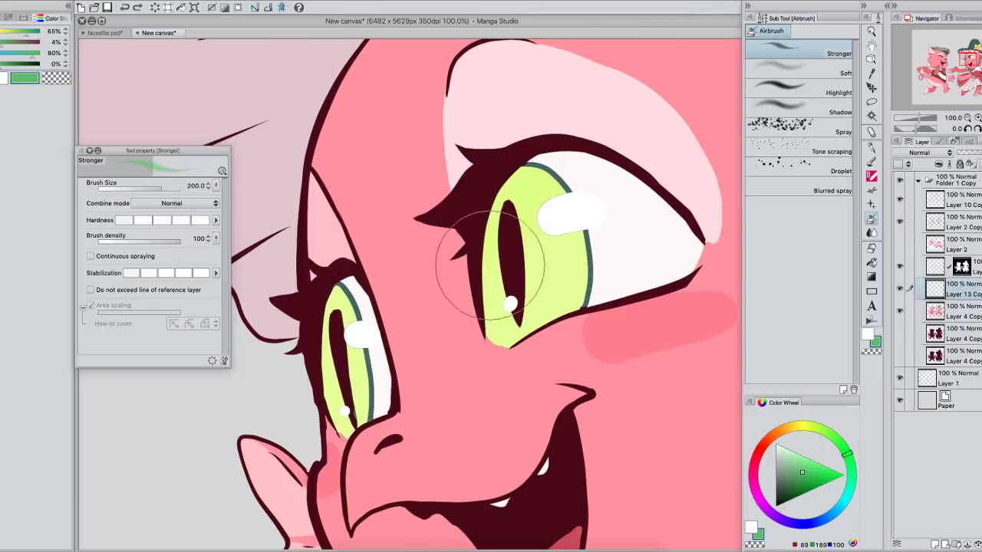
drag(499, 199, 537, 158)
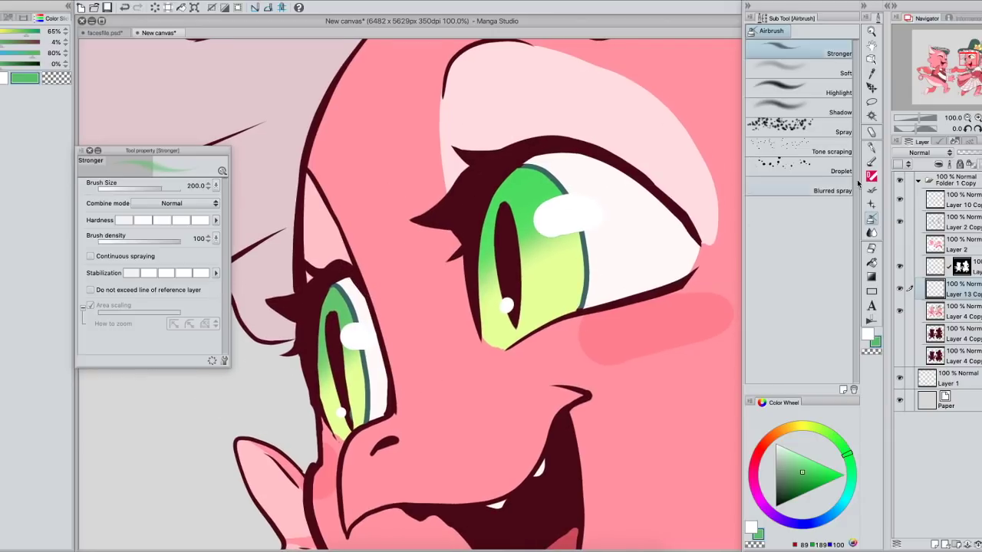
Step: Try covering both irises with flat green using the Mapping pen at size 100, and undo those strokes
key(p)
mouse_move(613, 268)
mouse_down()
mouse_move(480, 347)
mouse_move(570, 228)
mouse_move(444, 317)
mouse_move(626, 230)
mouse_move(465, 333)
mouse_move(576, 183)
mouse_move(291, 418)
mouse_move(492, 244)
mouse_move(277, 418)
mouse_move(389, 347)
mouse_move(390, 384)
mouse_move(348, 462)
mouse_up()
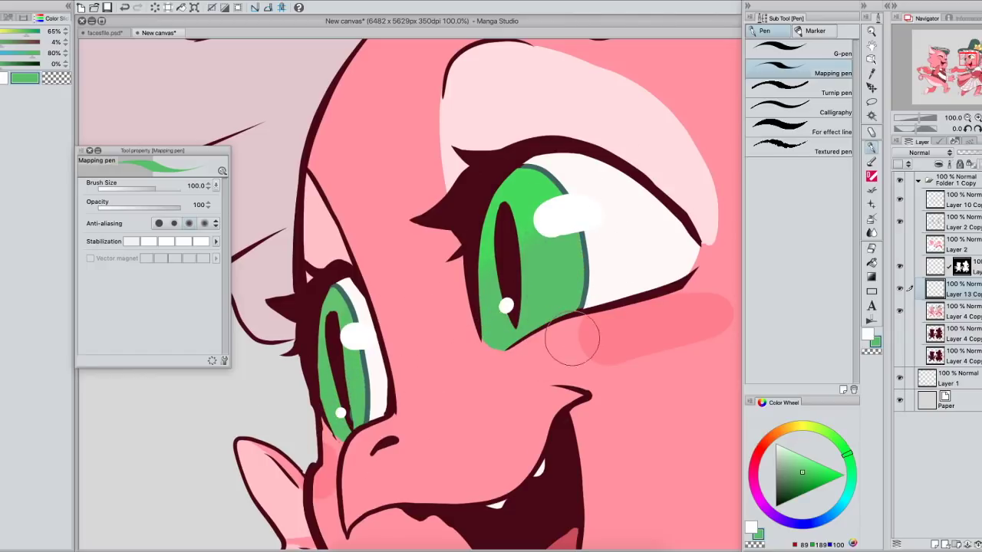
key(ctrl+z)
key(ctrl+z)
key(ctrl+z)
key(ctrl+z)
Step: Return to the Stronger airbrush and check the eye gradients up close and within the whole illustration
key(b)
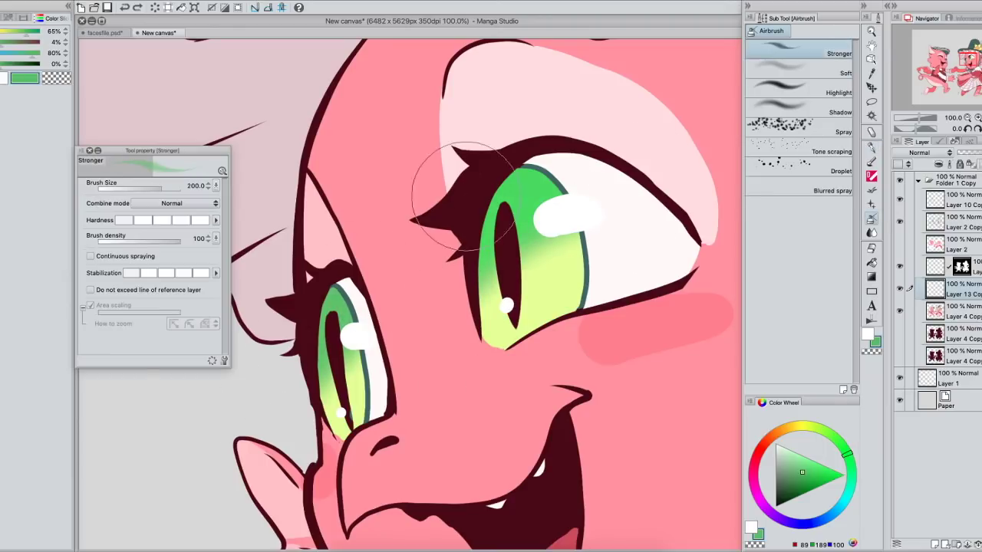
drag(491, 318, 463, 312)
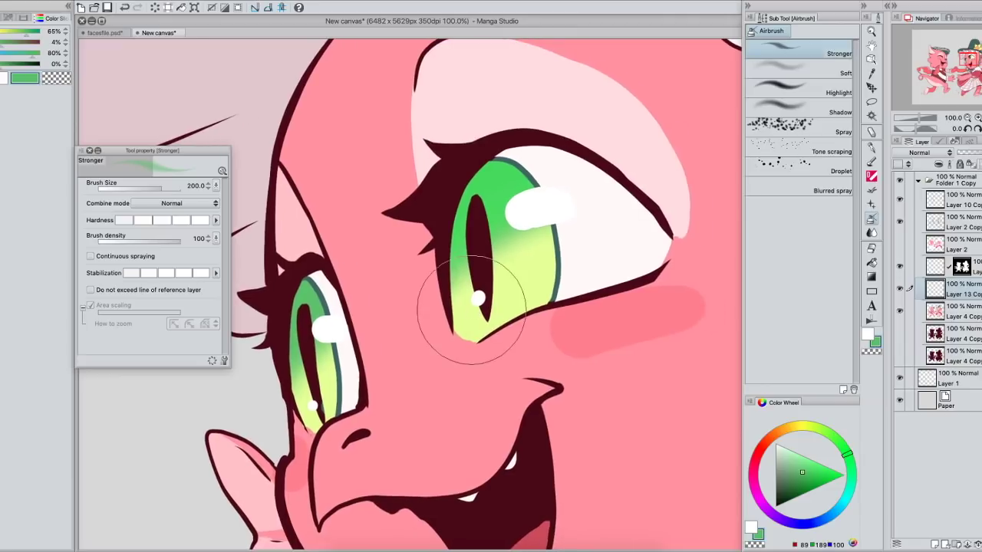
click(911, 118)
drag(549, 321, 665, 283)
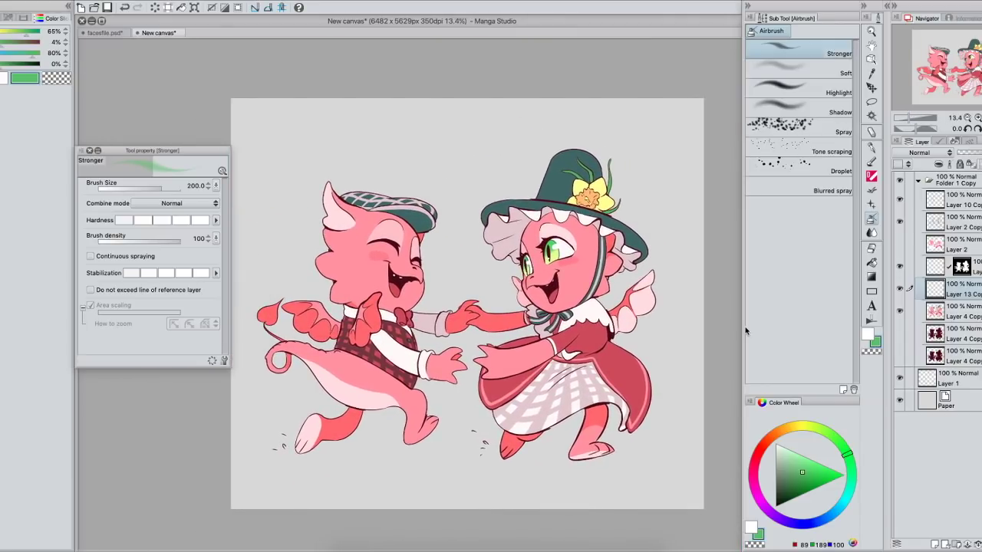